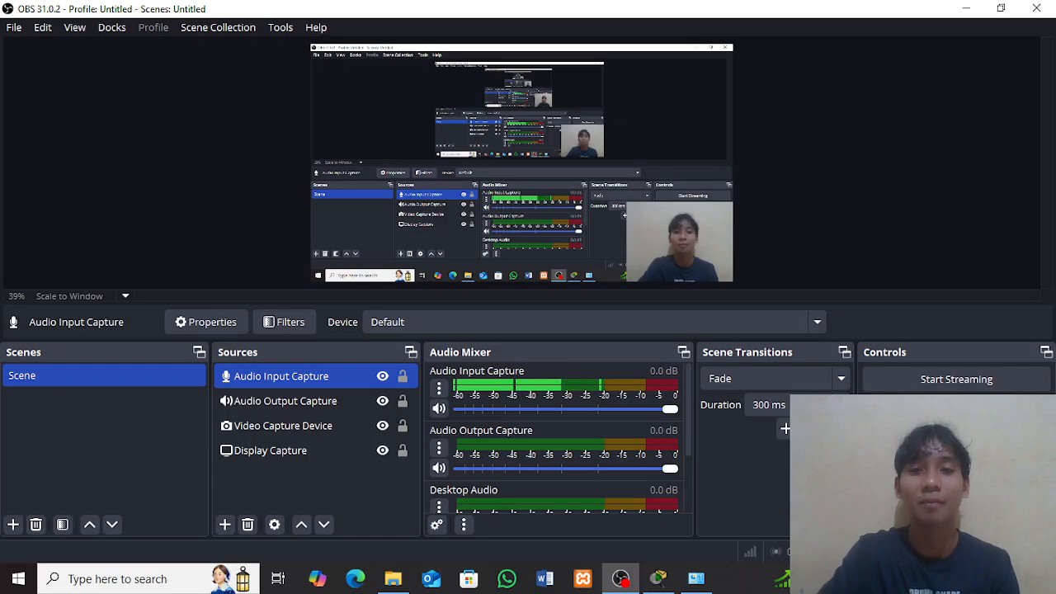
# Switch to Cisco Packet Tracer and place a Server-PT near the upper middle of the logical workspace
pyautogui.click(669, 575)
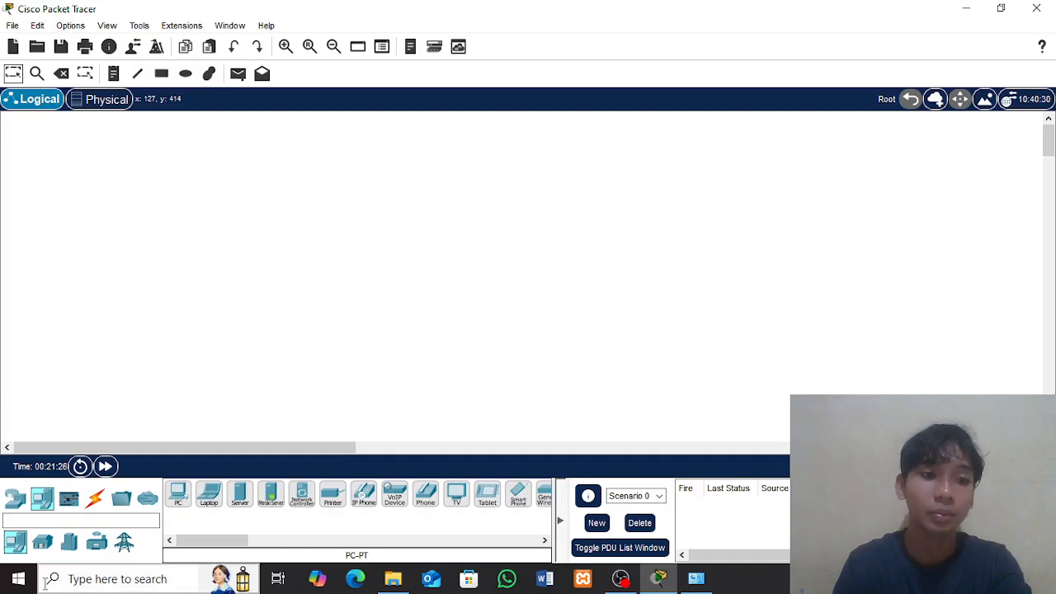
pyautogui.click(239, 491)
pyautogui.click(348, 185)
pyautogui.moveTo(348, 186); pyautogui.dragTo(382, 165)
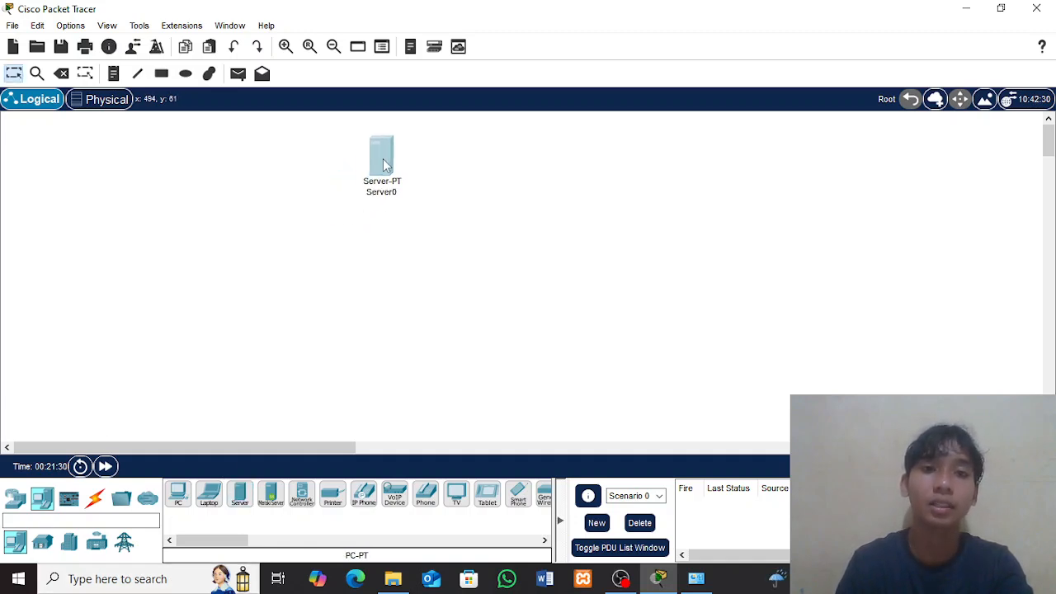
pyautogui.click(288, 239)
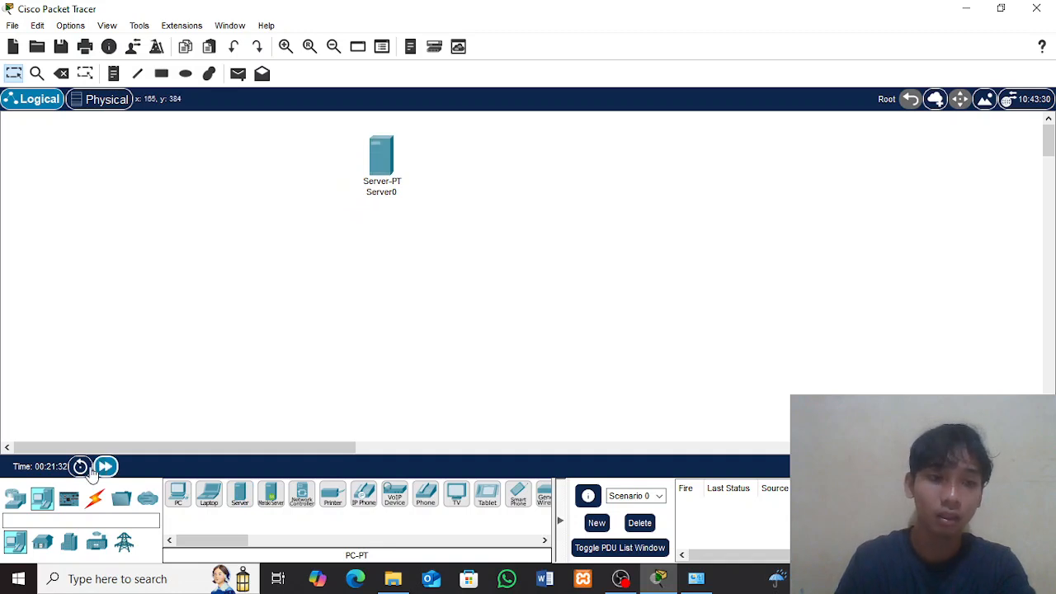
# Add three PT-Switch devices: one directly below the server and two lower down, spread out on either side of it
pyautogui.click(18, 499)
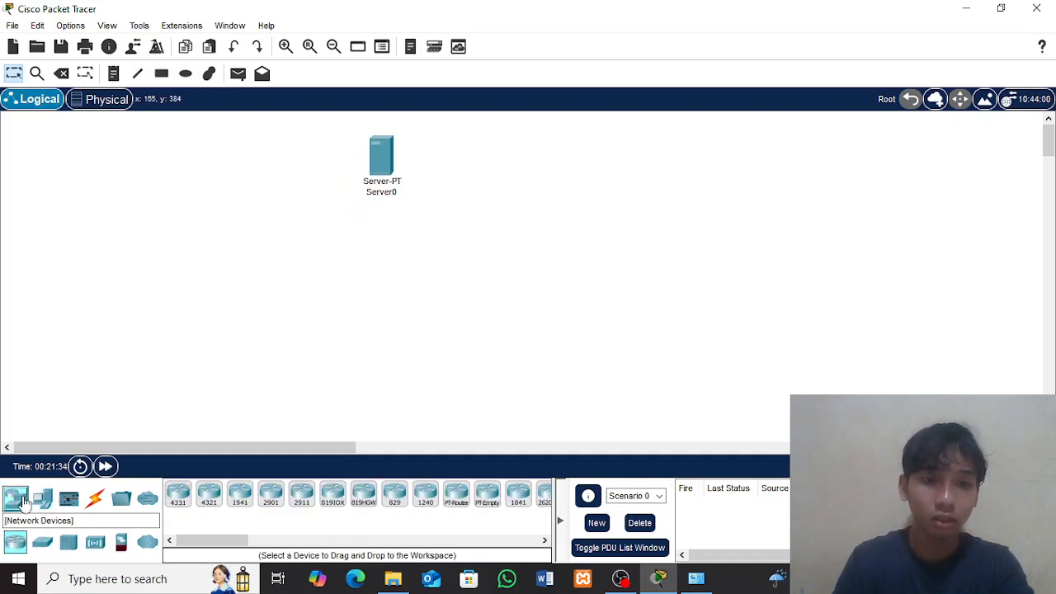
pyautogui.click(39, 547)
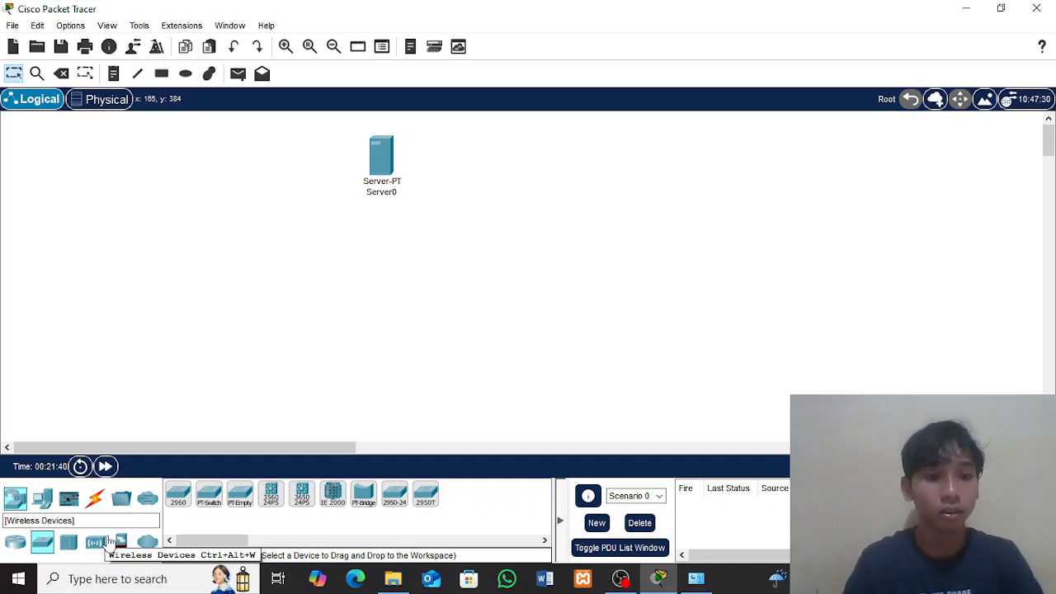
pyautogui.click(208, 494)
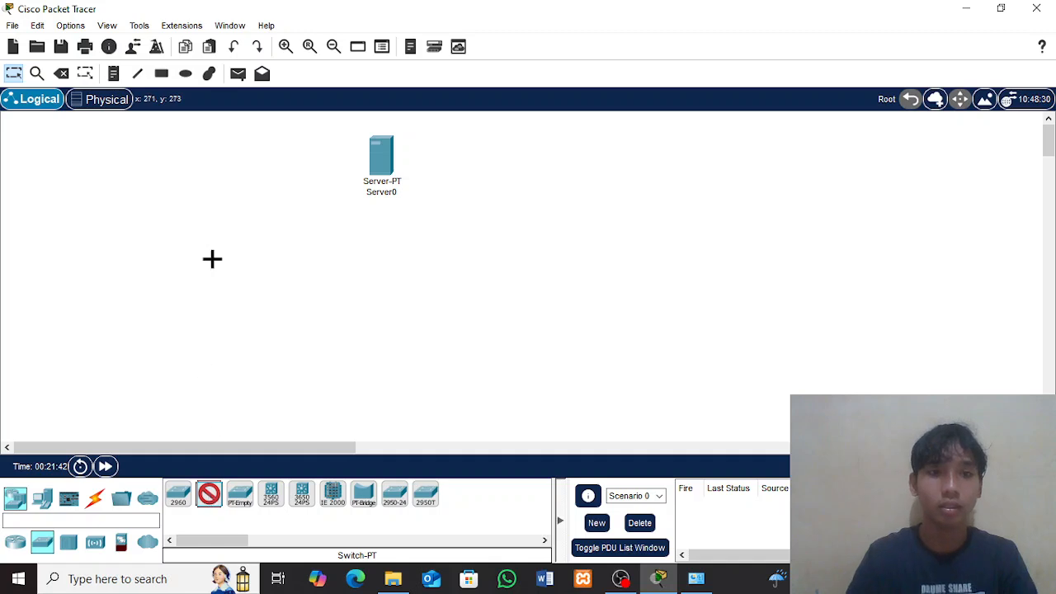
pyautogui.click(375, 226)
pyautogui.click(234, 298)
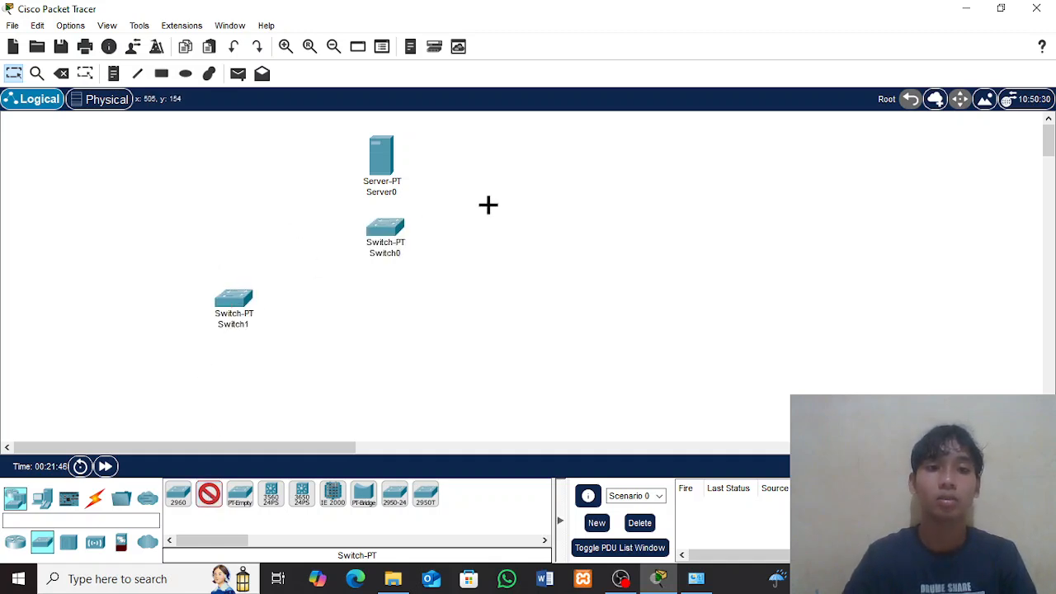
pyautogui.click(522, 302)
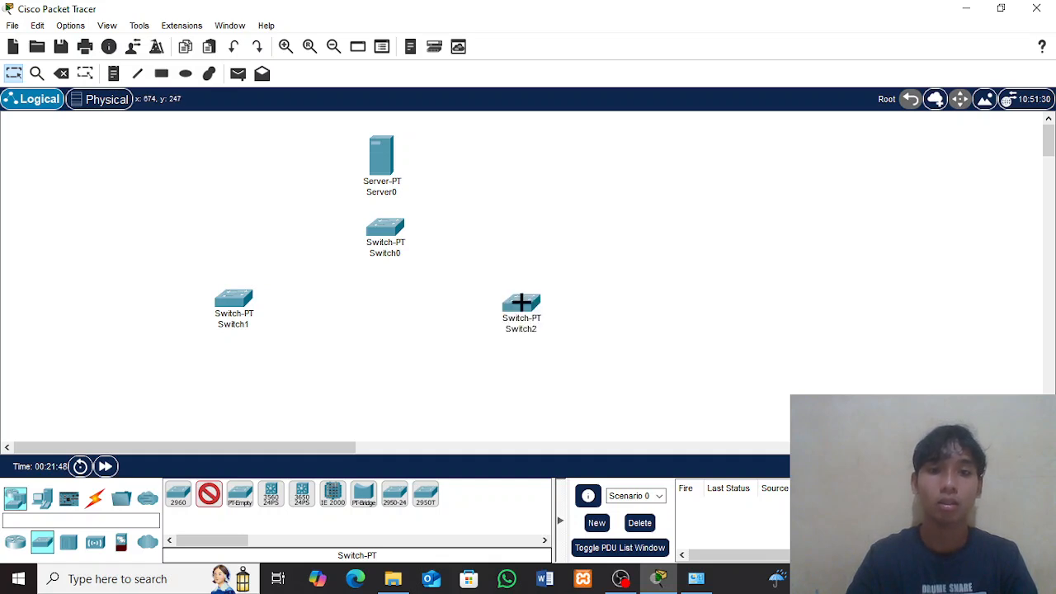
# Add six PC-PT devices in a row, three beneath Switch1 and three beneath Switch2
pyautogui.click(42, 499)
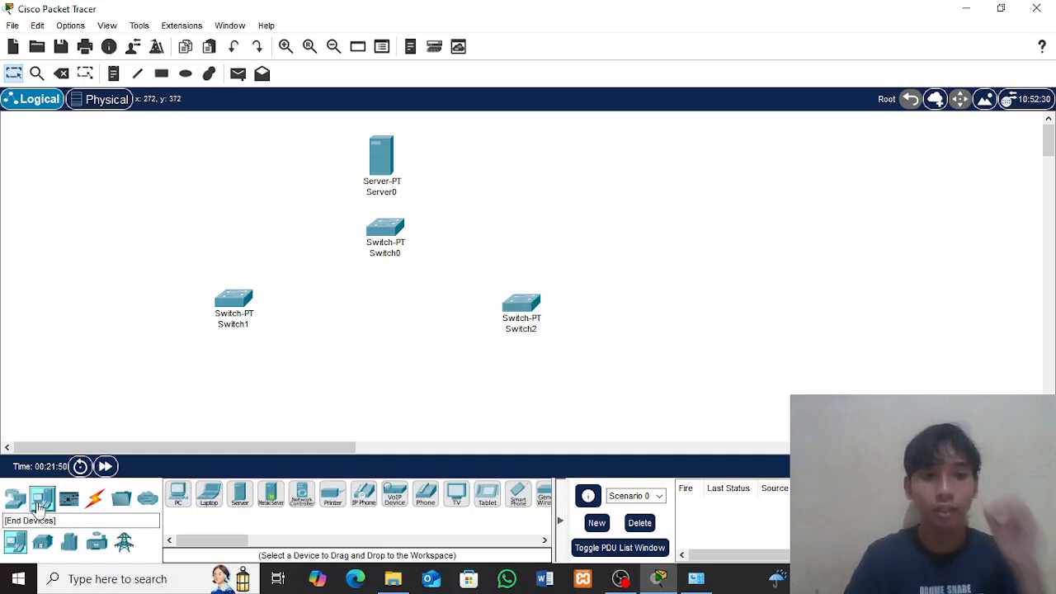
pyautogui.click(175, 501)
pyautogui.click(93, 369)
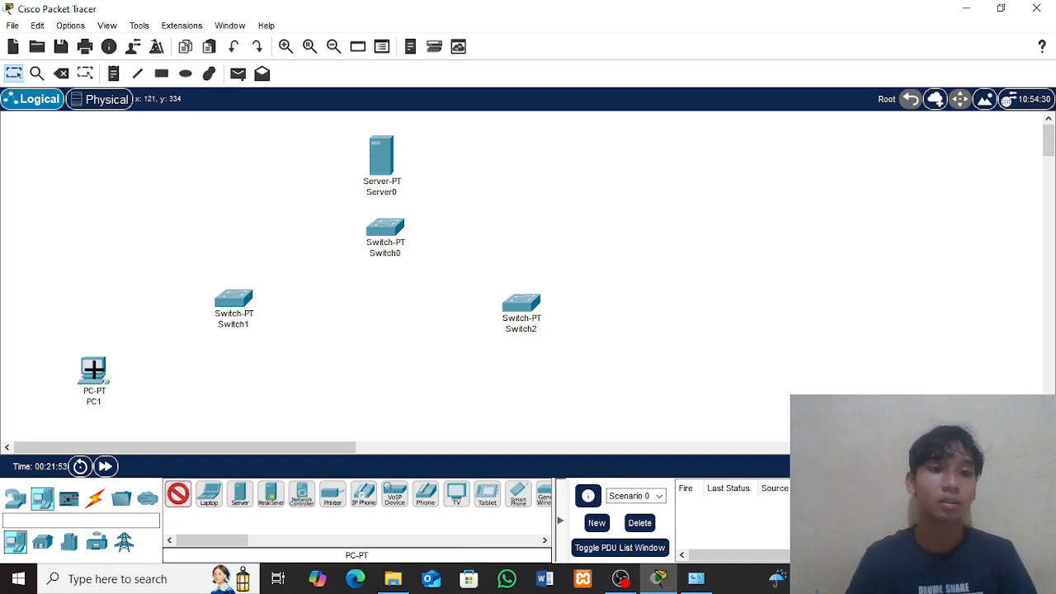
pyautogui.click(190, 386)
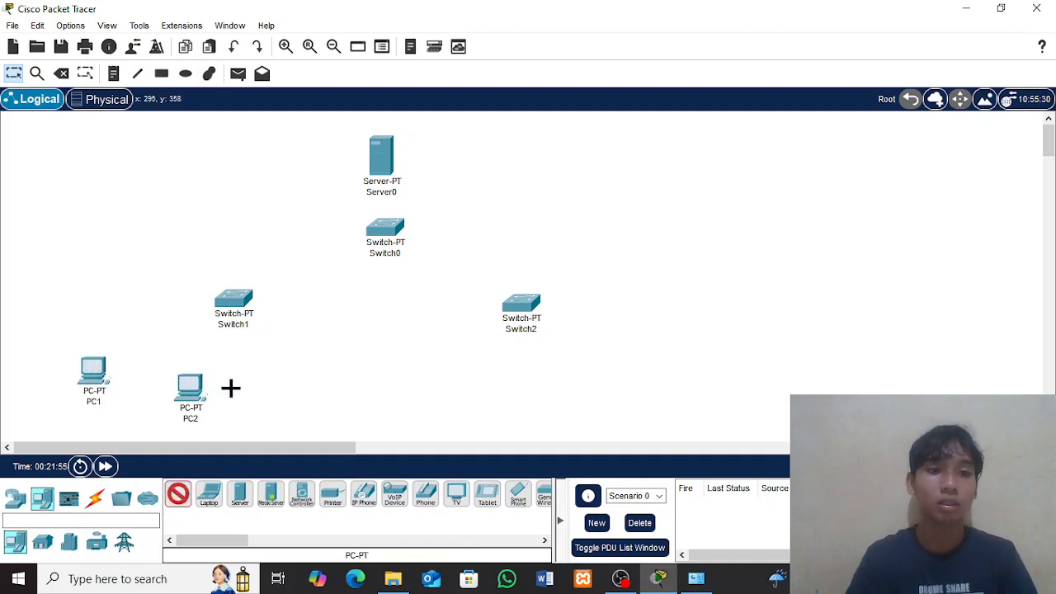
pyautogui.click(268, 381)
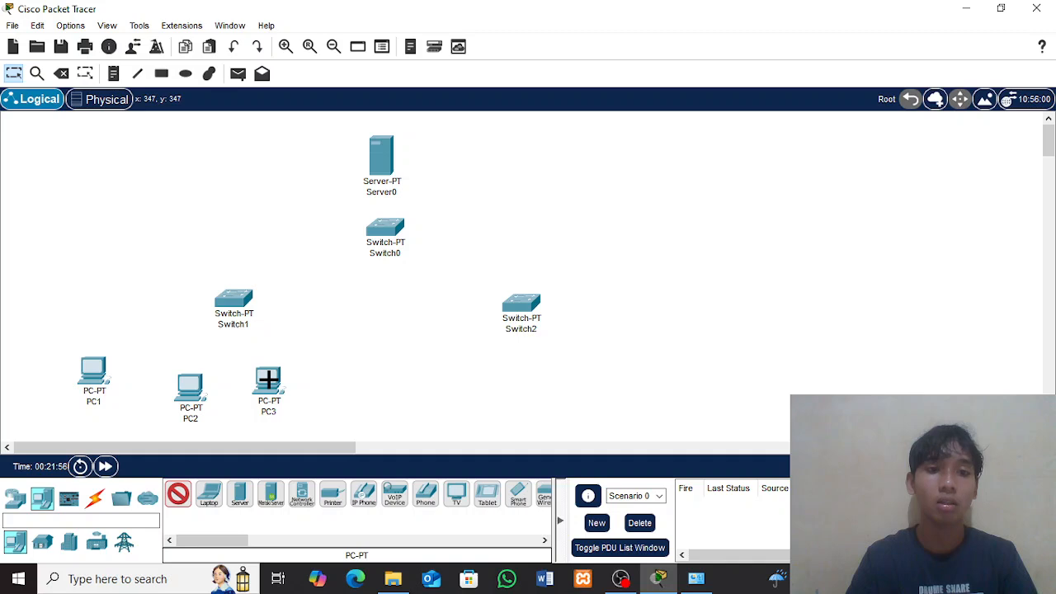
pyautogui.click(426, 389)
pyautogui.click(511, 393)
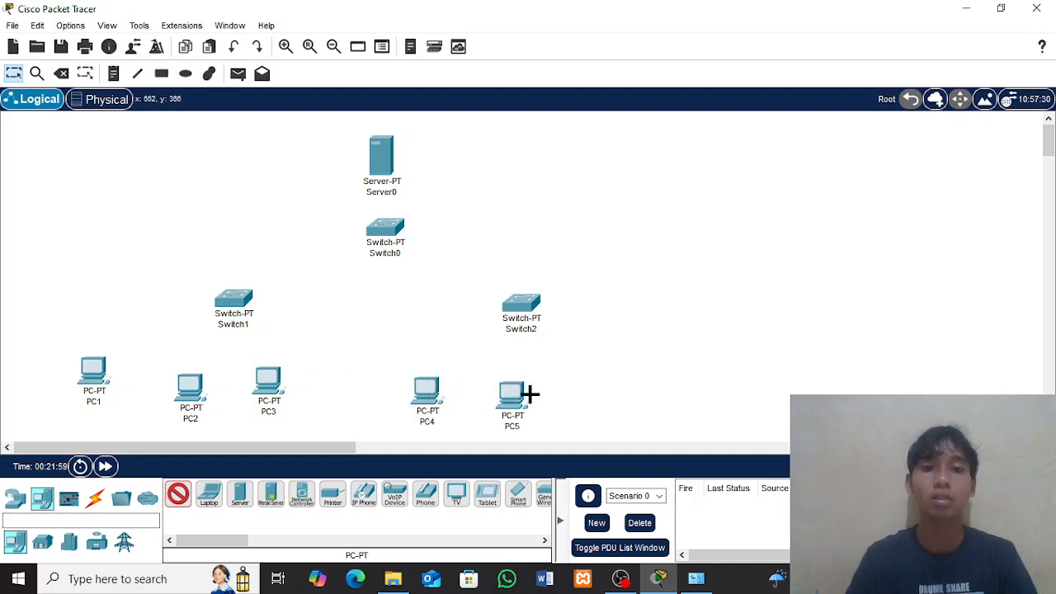
pyautogui.click(586, 387)
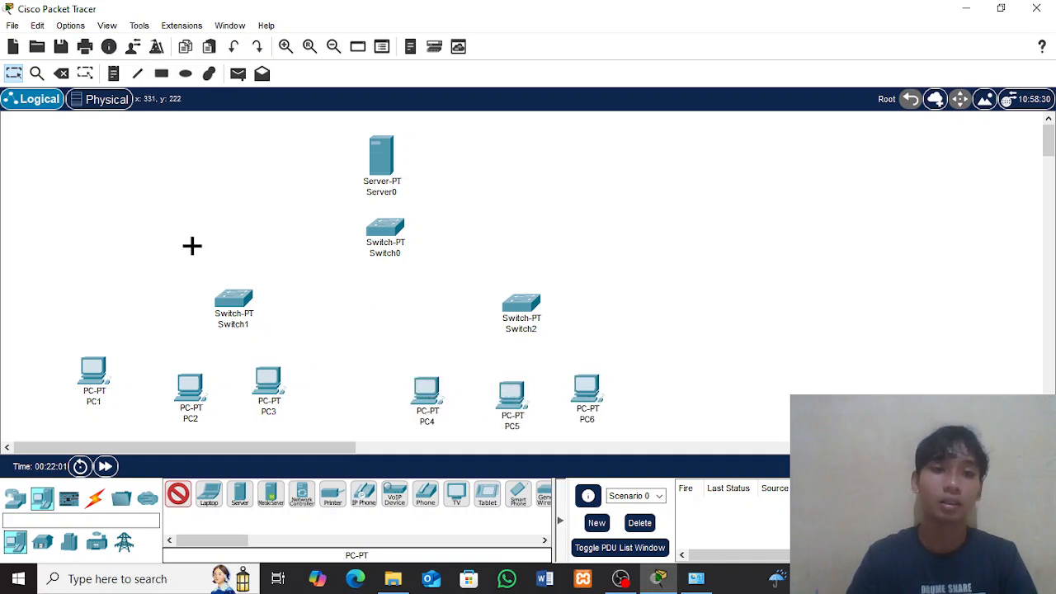
# Shift Switch1 slightly left to sit above its PCs and nudge PC4 slightly right
pyautogui.click(14, 76)
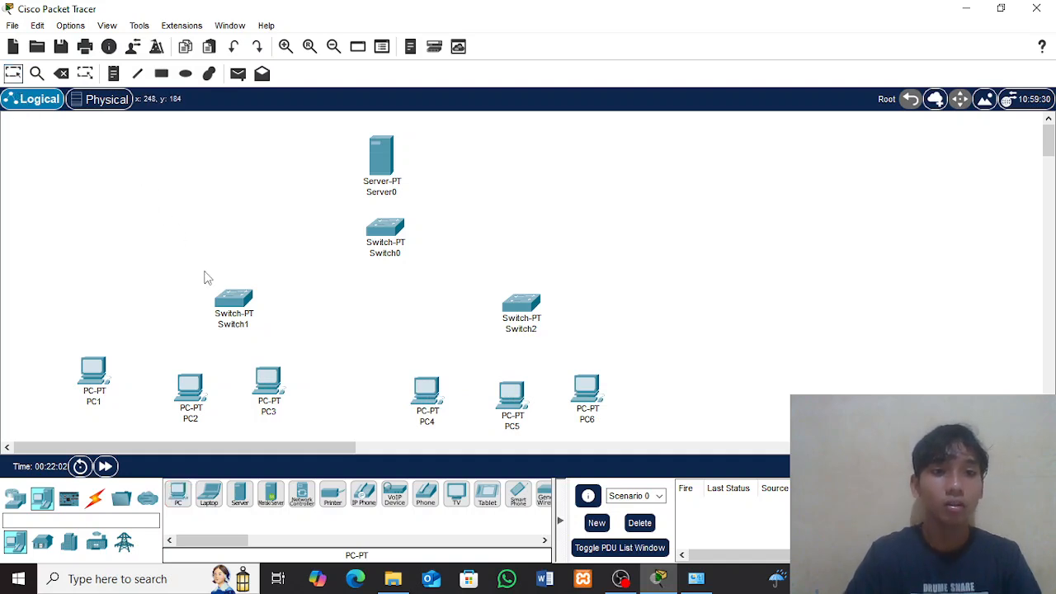
pyautogui.moveTo(238, 310); pyautogui.dragTo(212, 308)
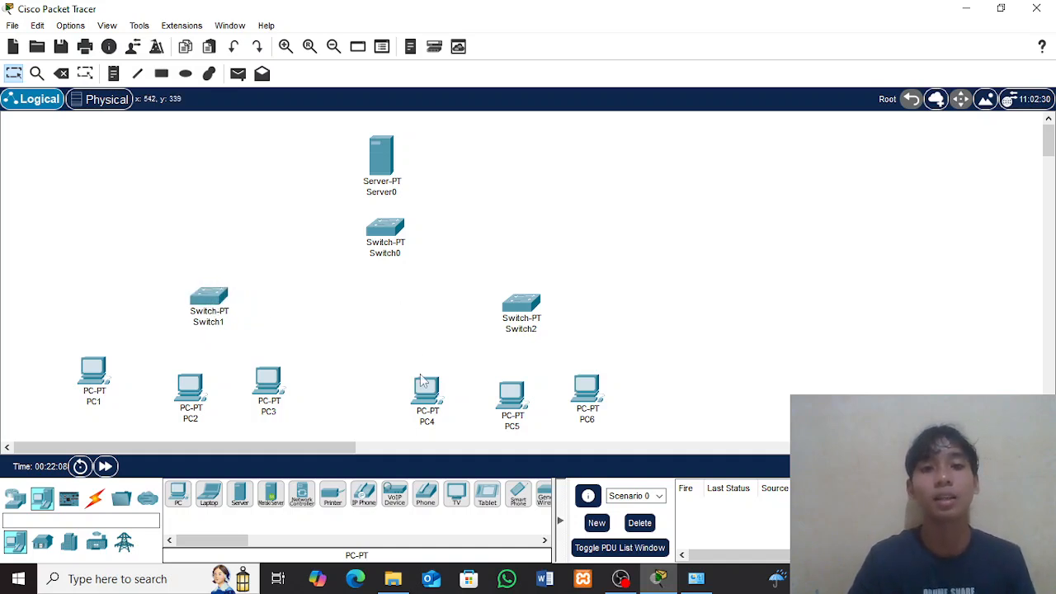
pyautogui.moveTo(422, 384); pyautogui.dragTo(421, 378)
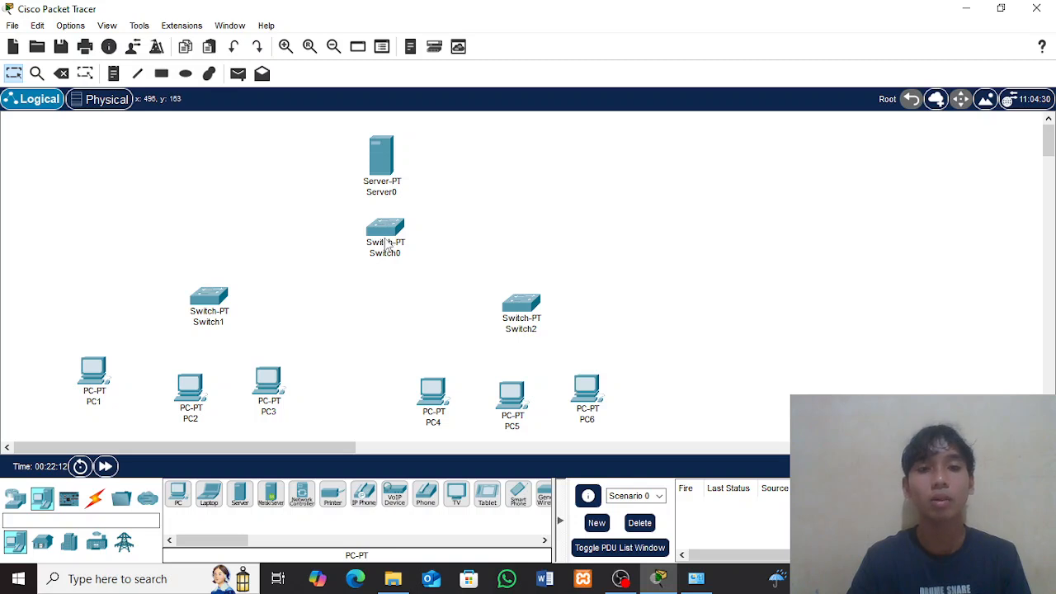
# Connect Server0's FastEthernet0 port to Switch0's FastEthernet0/1 port with a Copper Straight-Through cable
pyautogui.click(97, 502)
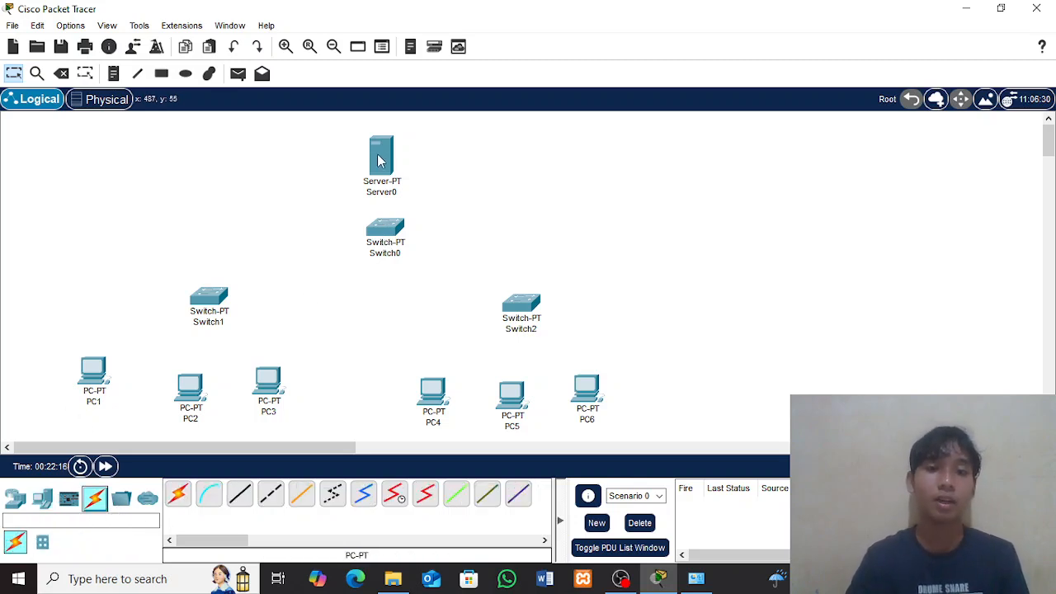
pyautogui.click(235, 503)
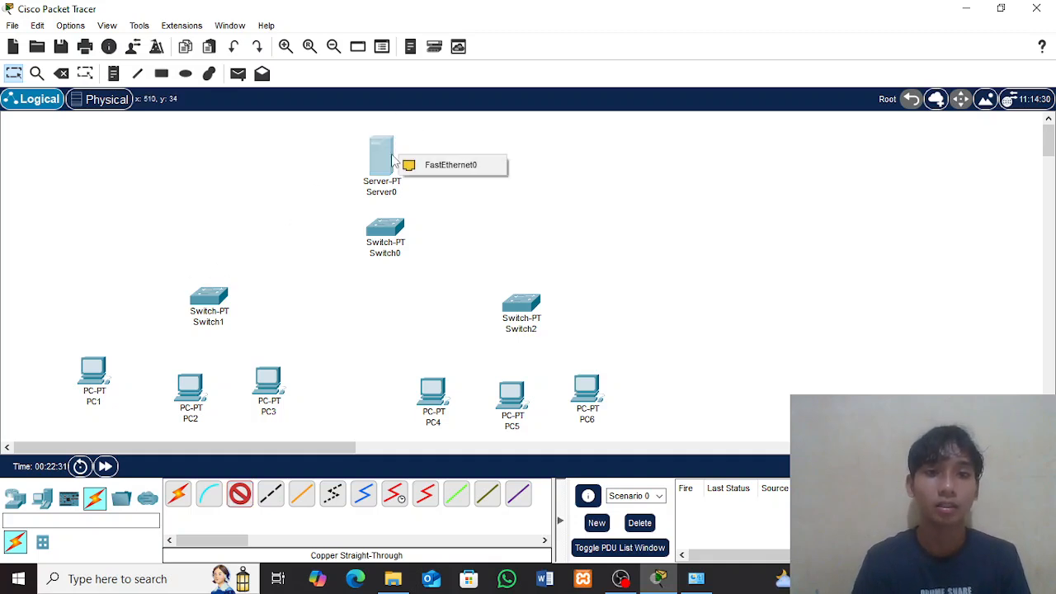
pyautogui.click(398, 163)
pyautogui.click(423, 174)
pyautogui.click(398, 225)
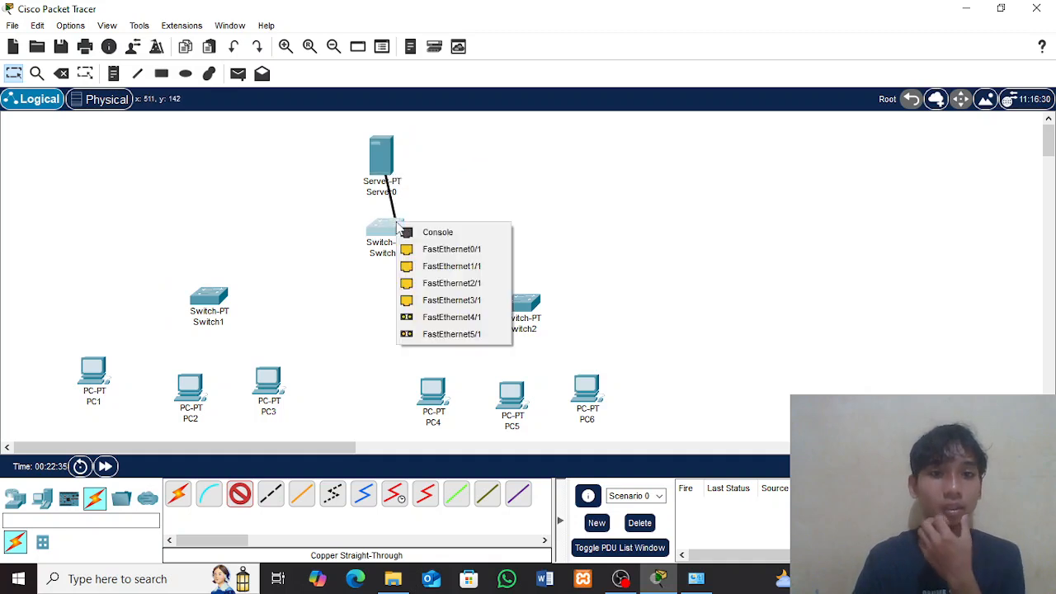
pyautogui.click(420, 249)
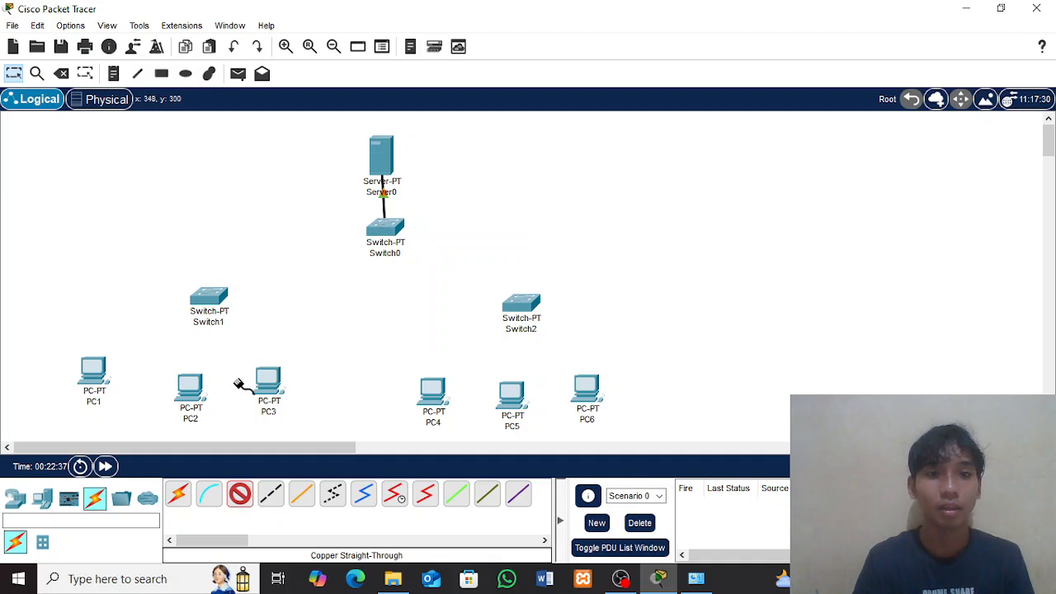
# Connect Switch1's FastEthernet0/1, 1/1 and 2/1 ports to the FastEthernet0 ports of PC1, PC2 and PC3 respectively, using Copper Straight-Through cables
pyautogui.click(221, 302)
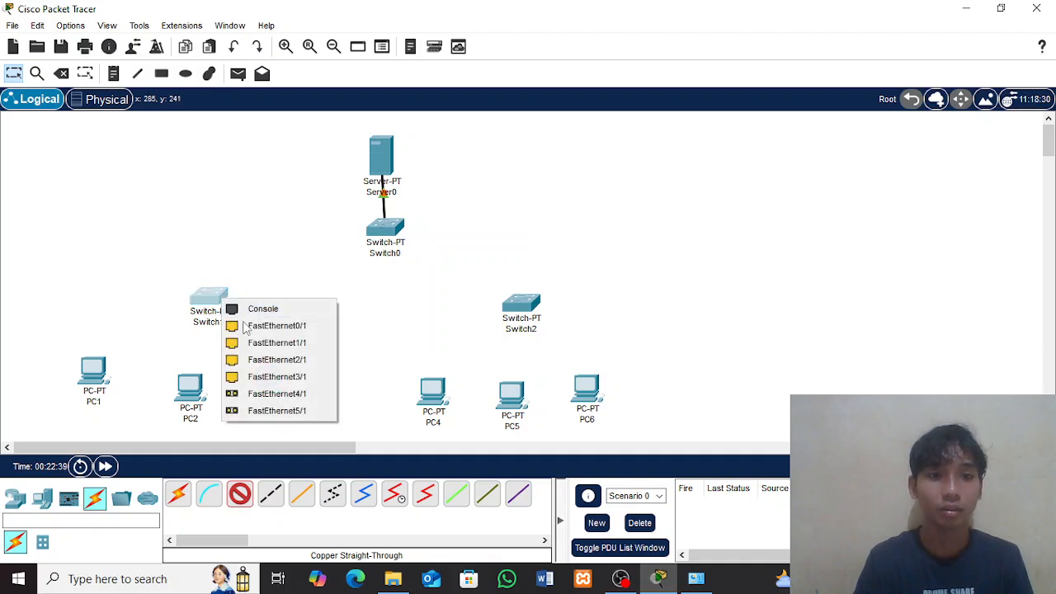
pyautogui.click(268, 325)
pyautogui.click(101, 373)
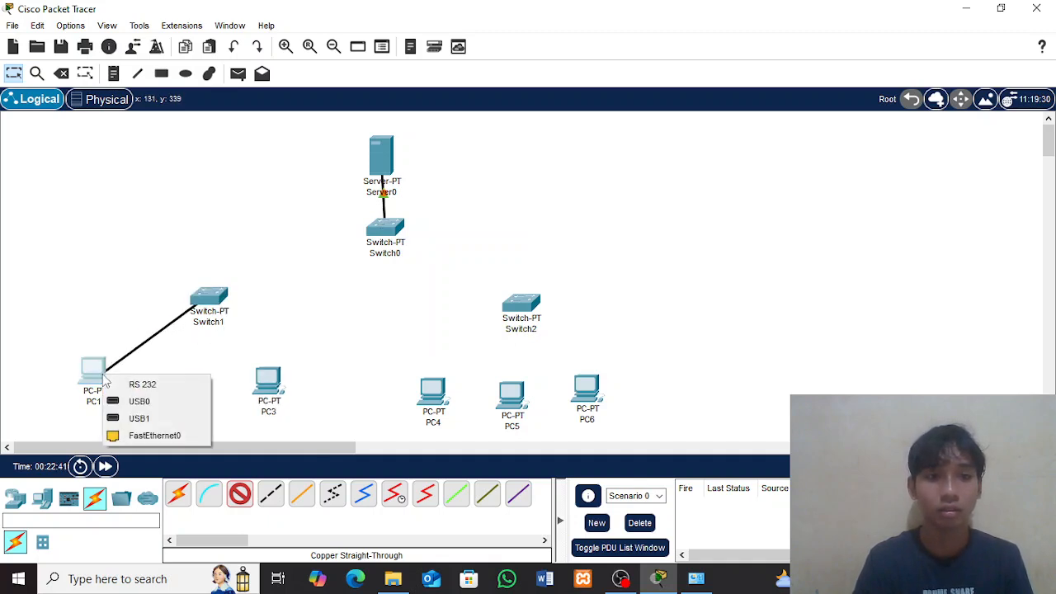
pyautogui.click(161, 435)
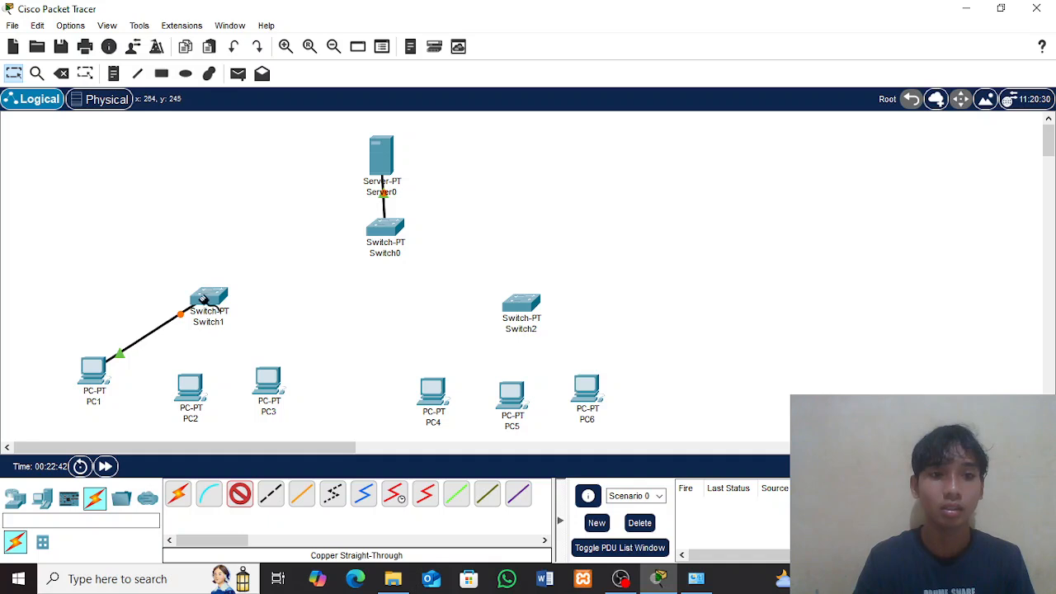
pyautogui.click(208, 300)
pyautogui.click(226, 327)
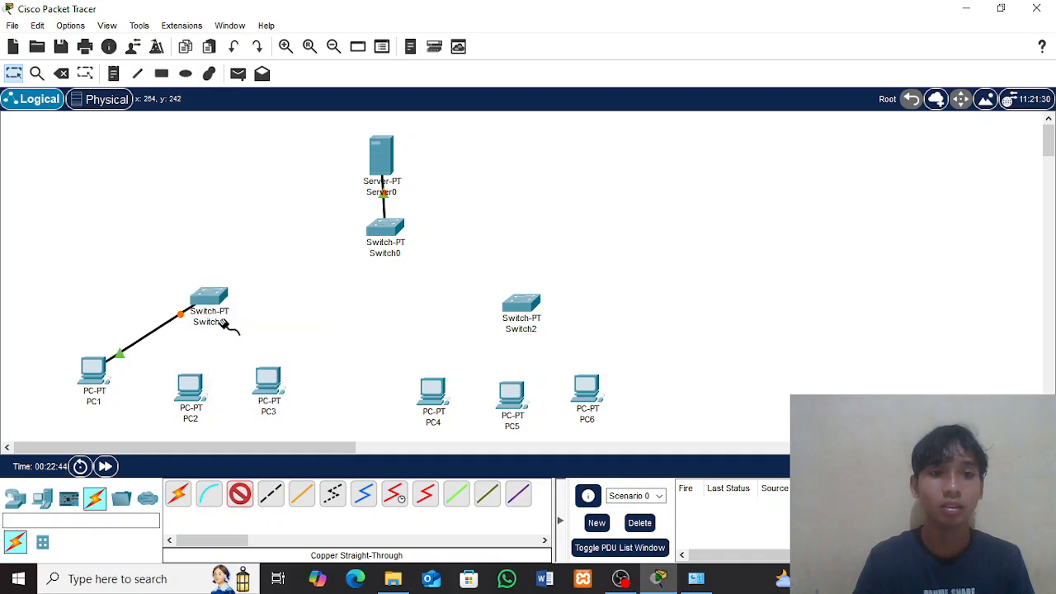
pyautogui.click(195, 393)
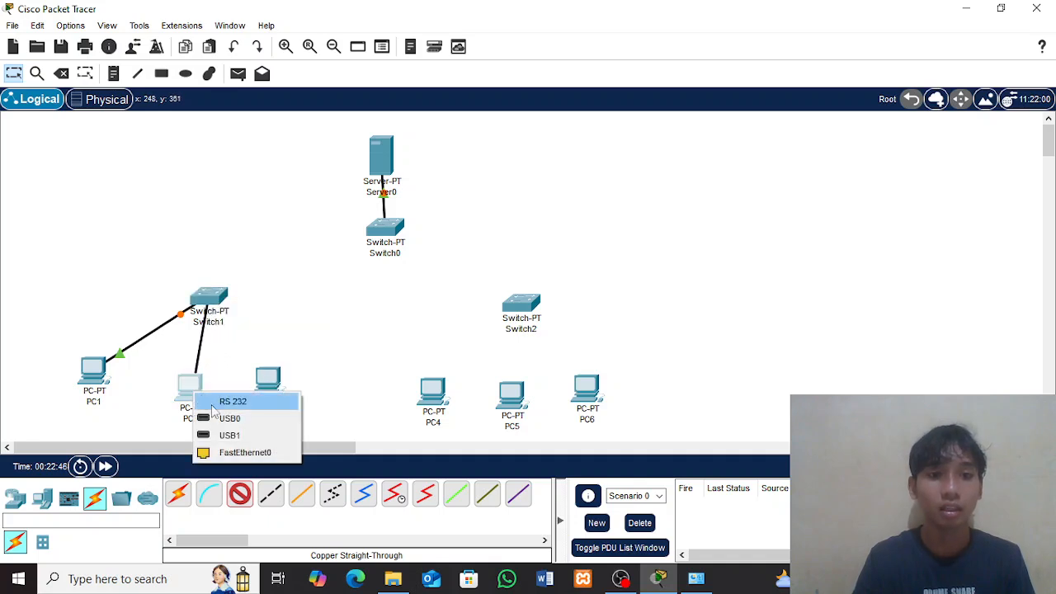
pyautogui.click(244, 452)
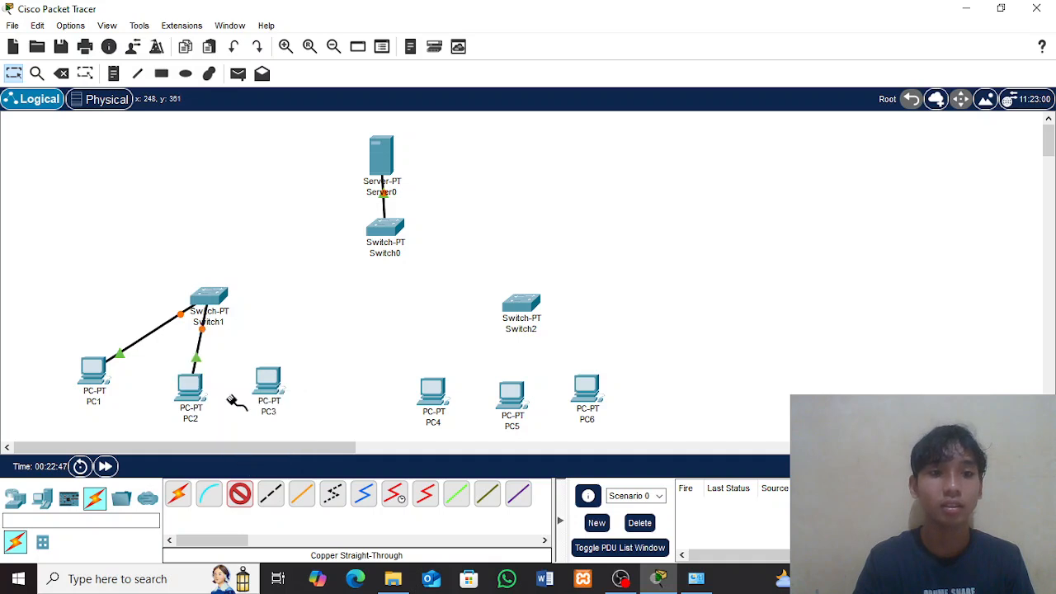
pyautogui.click(210, 300)
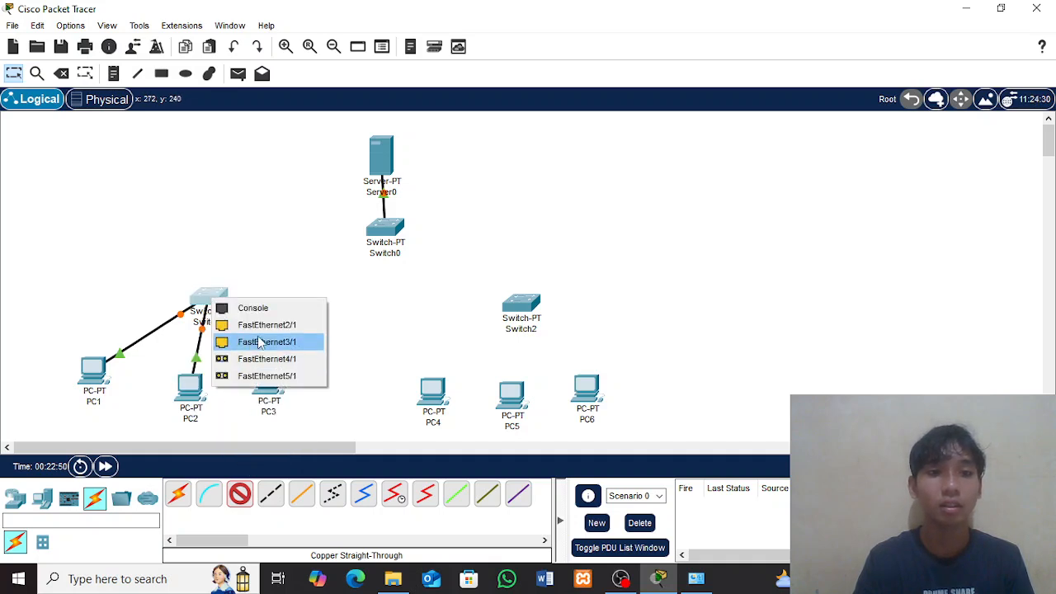
pyautogui.click(268, 325)
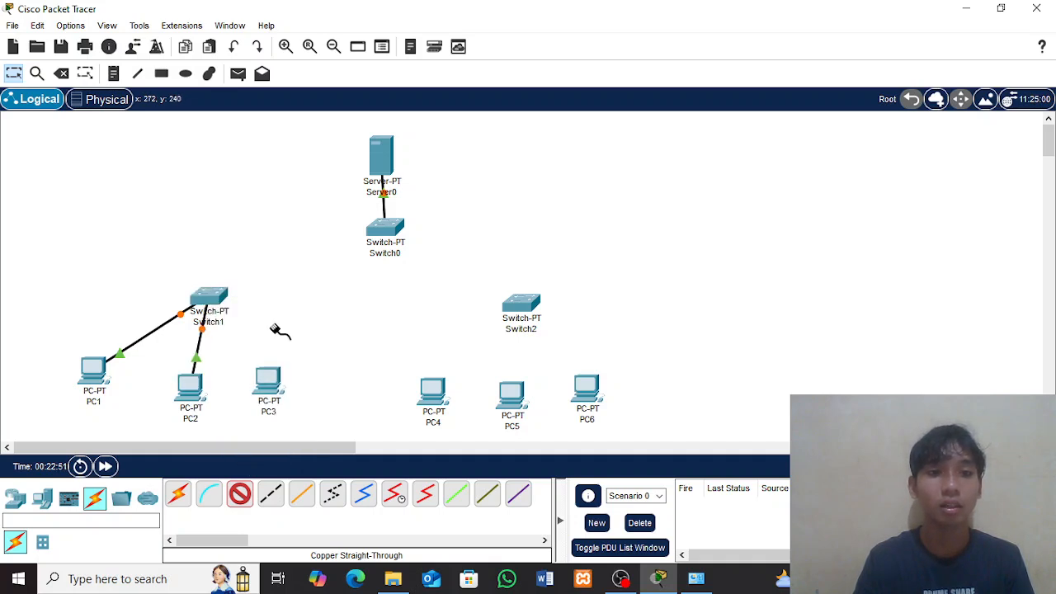
pyautogui.click(271, 386)
pyautogui.click(330, 449)
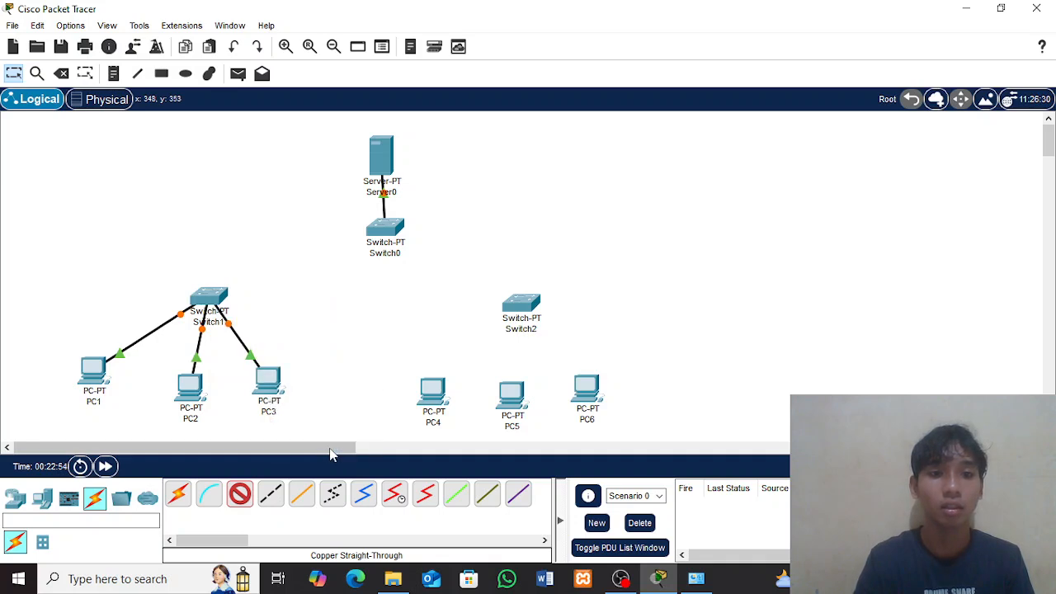
# Connect Switch2's FastEthernet0/1 port to PC4's FastEthernet0 and its FastEthernet1/1 port to PC5's FastEthernet0, using Copper Straight-Through cables
pyautogui.click(521, 305)
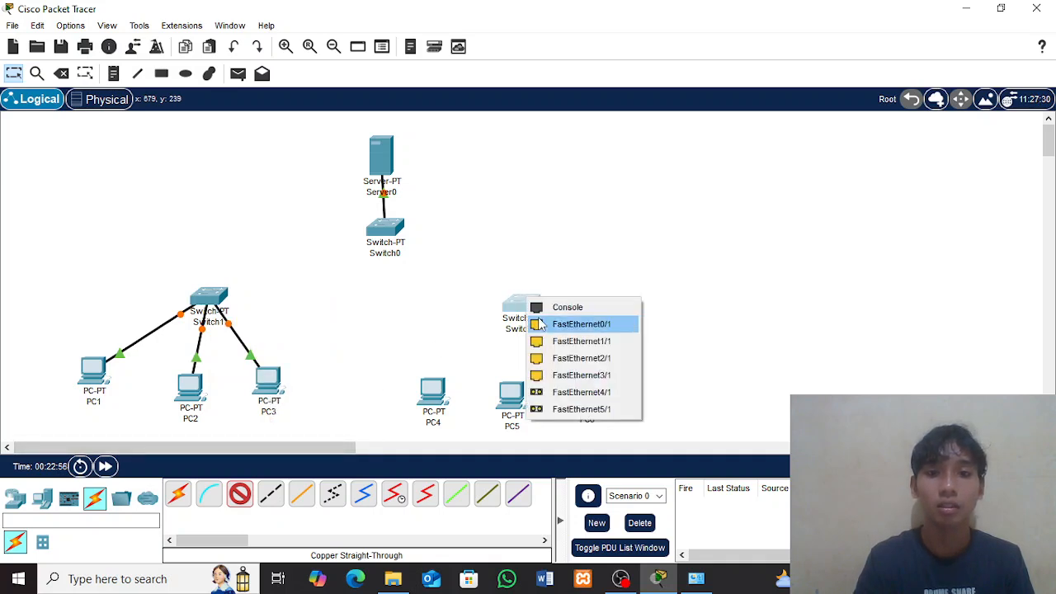
pyautogui.click(540, 324)
pyautogui.click(432, 386)
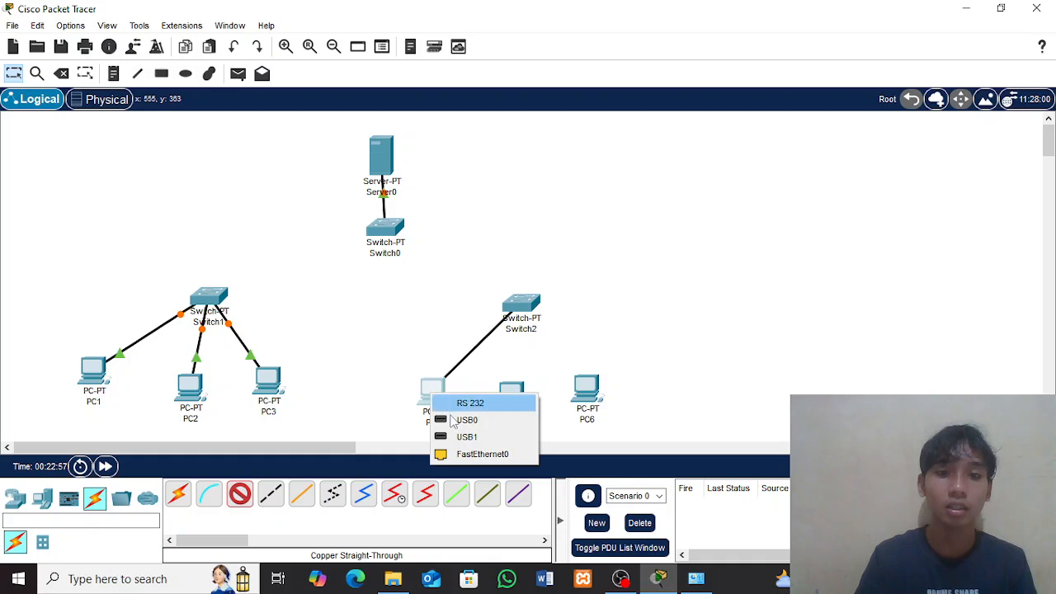
pyautogui.click(479, 454)
pyautogui.click(518, 315)
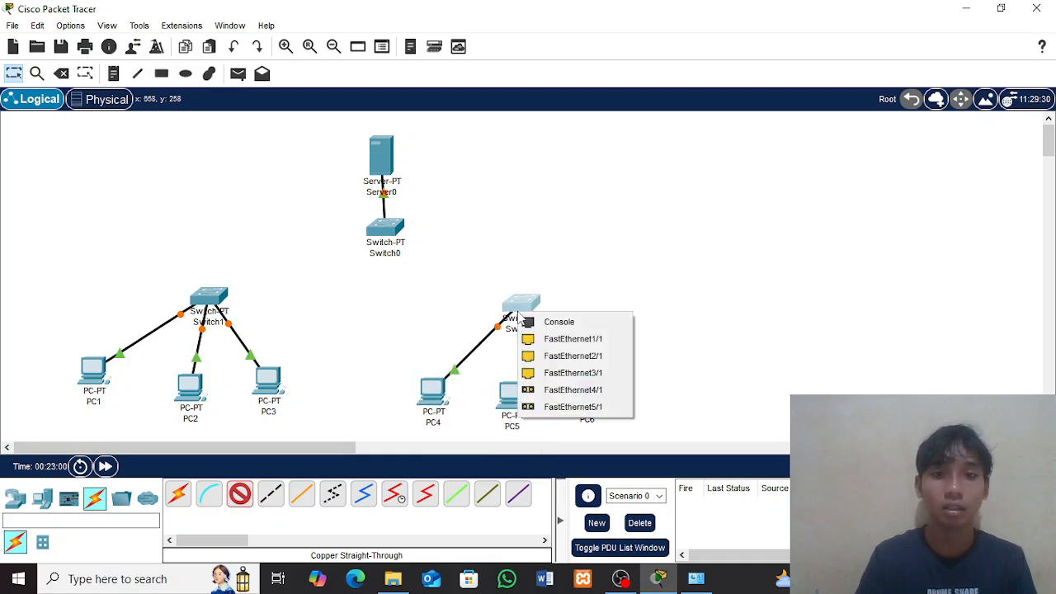
pyautogui.click(534, 338)
pyautogui.click(514, 388)
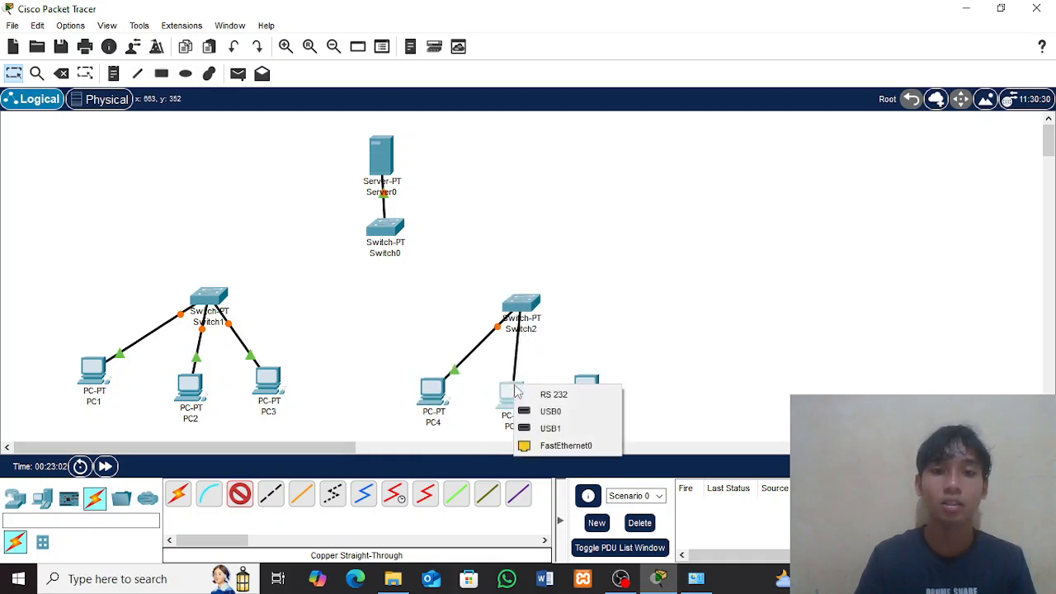
pyautogui.click(566, 445)
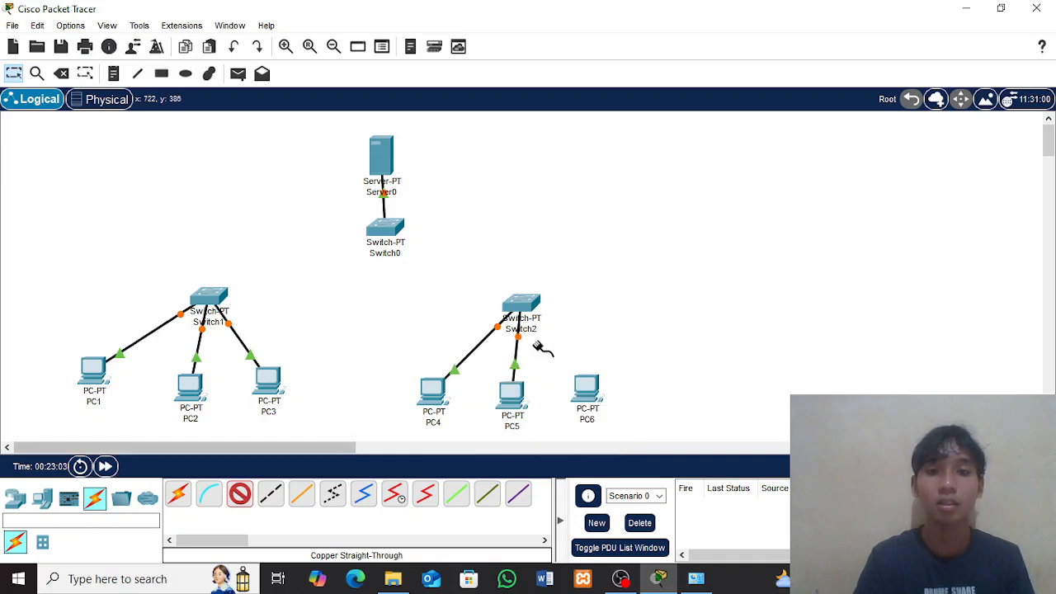
# Connect Switch2's FastEthernet2/1 port to PC6's FastEthernet0 port with a Copper Straight-Through cable
pyautogui.click(510, 295)
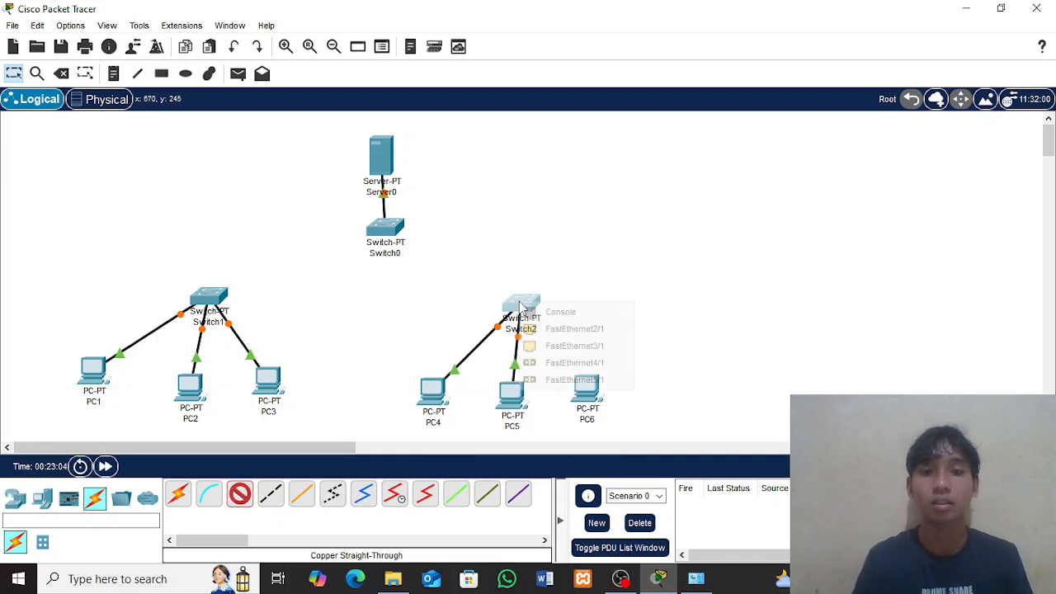
pyautogui.click(551, 328)
pyautogui.click(586, 386)
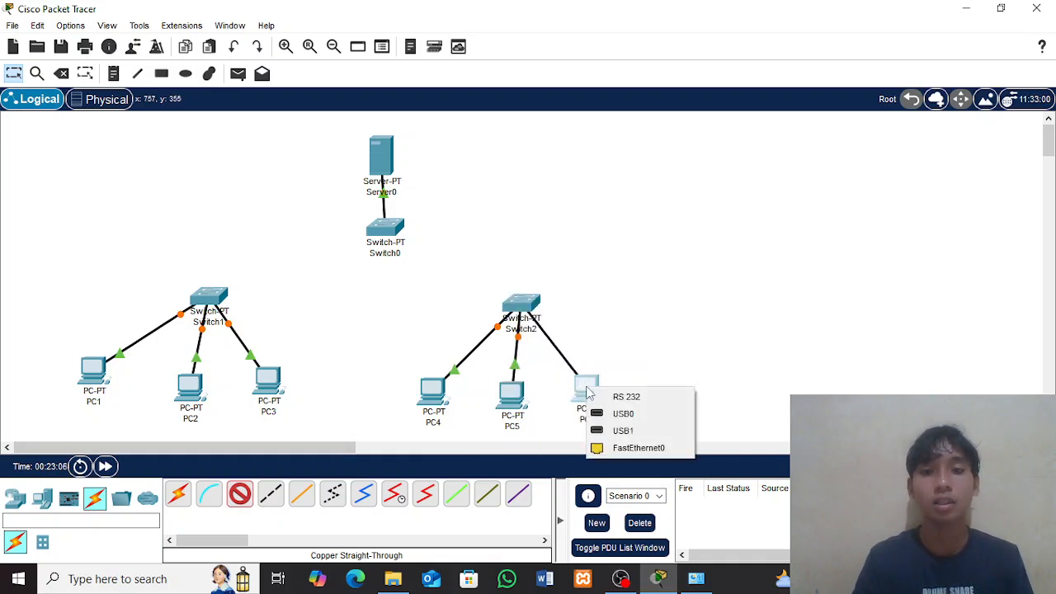
pyautogui.click(639, 449)
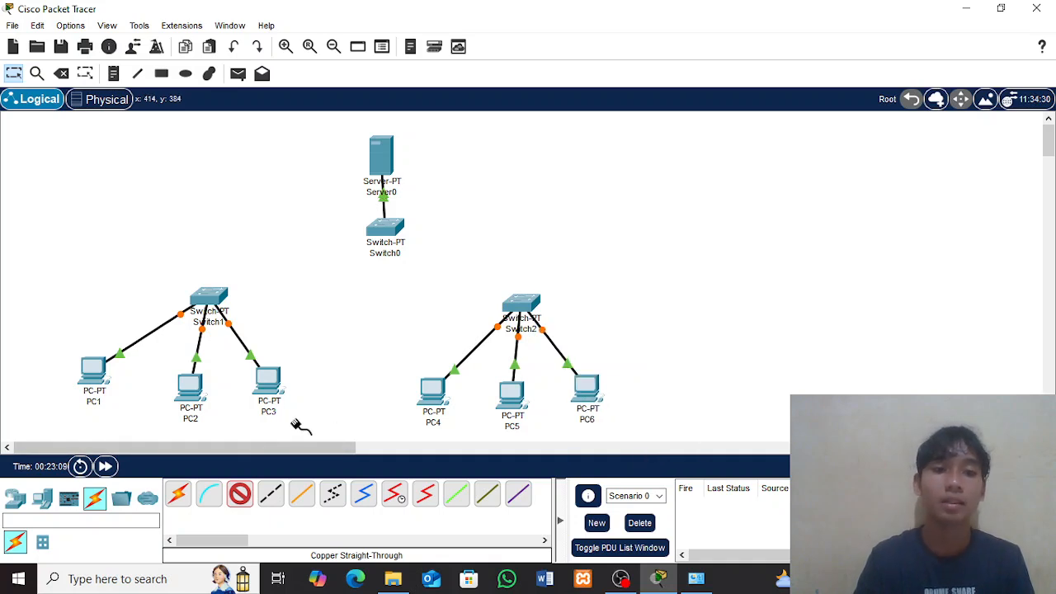
pyautogui.click(243, 508)
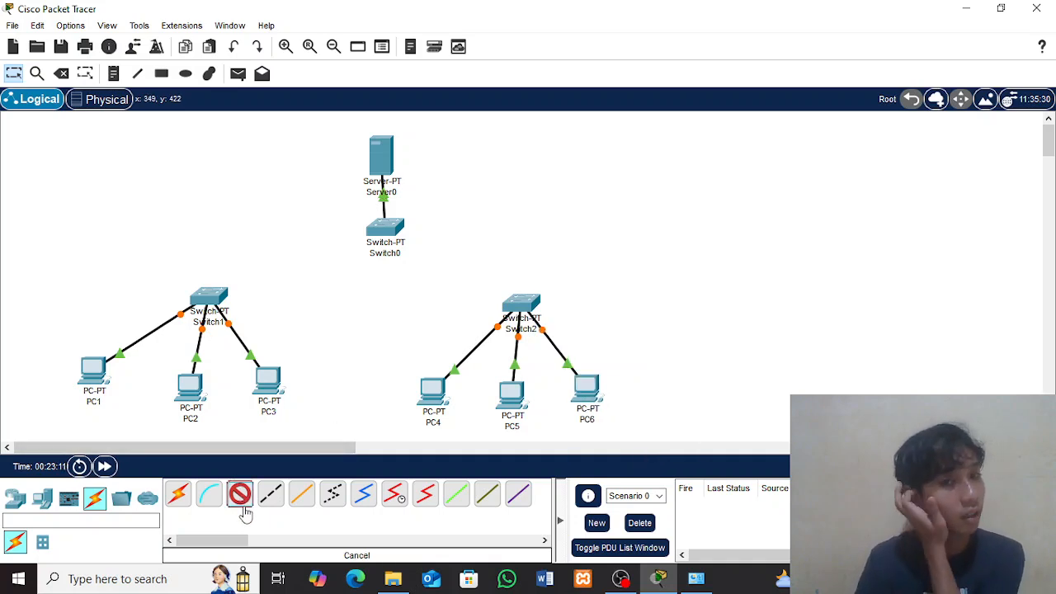
pyautogui.click(243, 508)
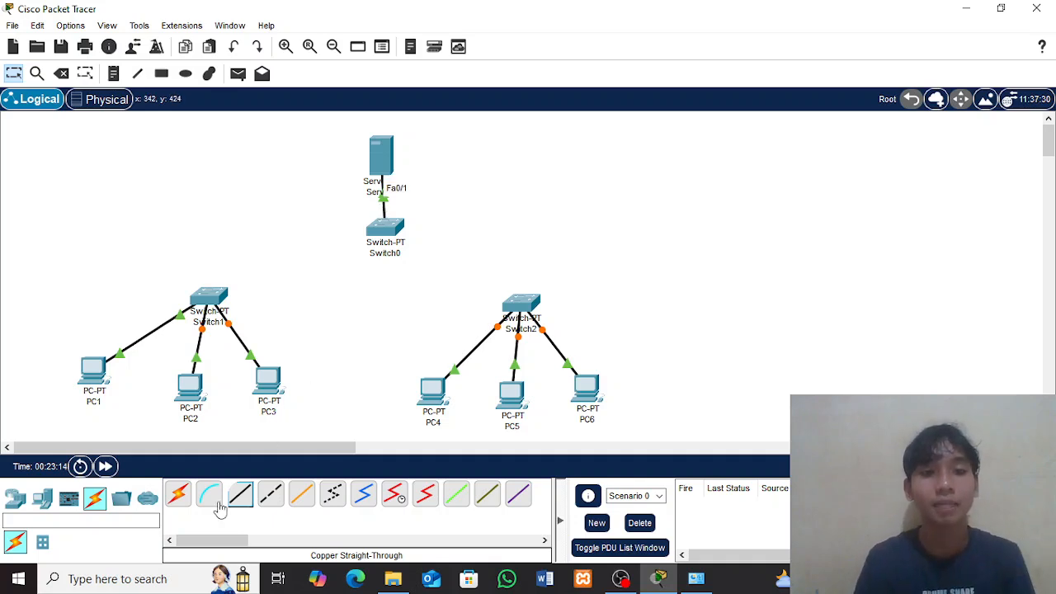
# Connect Switch0's FastEthernet1/1 port to Switch1's FastEthernet3/1 port with a Copper Cross-Over cable
pyautogui.click(270, 499)
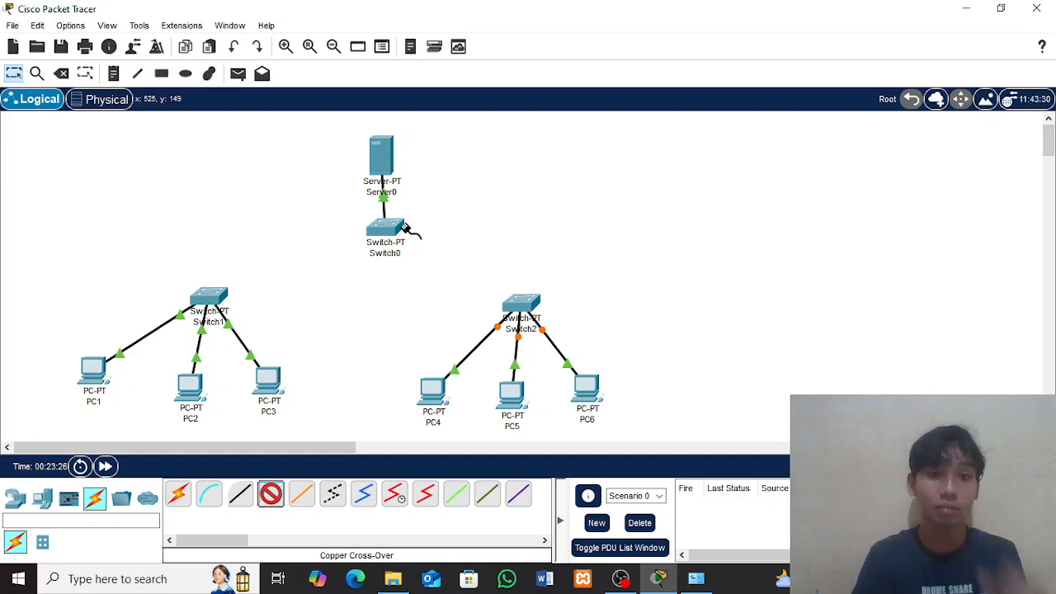
pyautogui.click(394, 226)
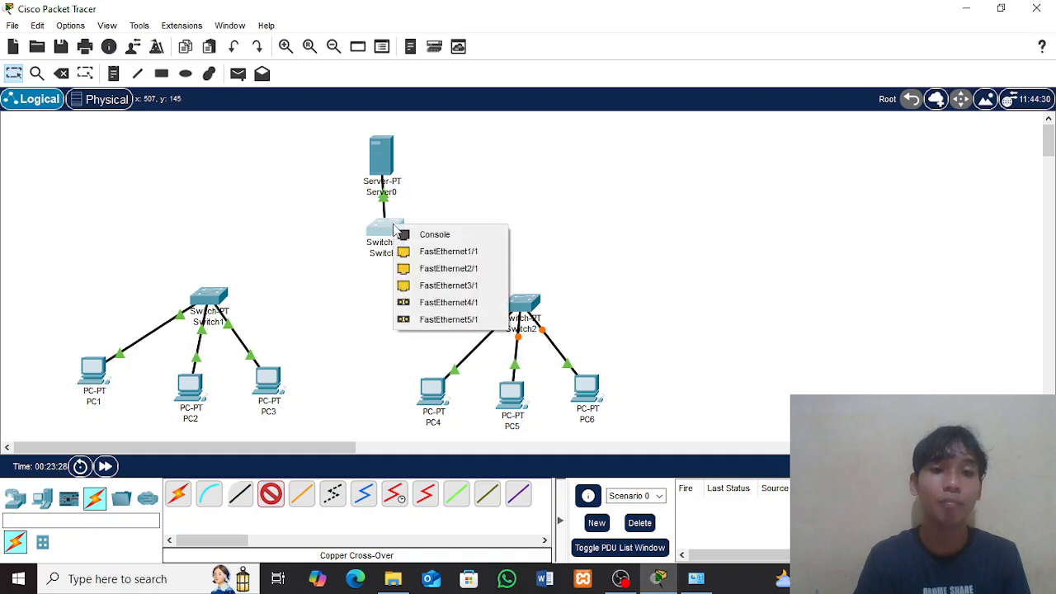
pyautogui.click(418, 251)
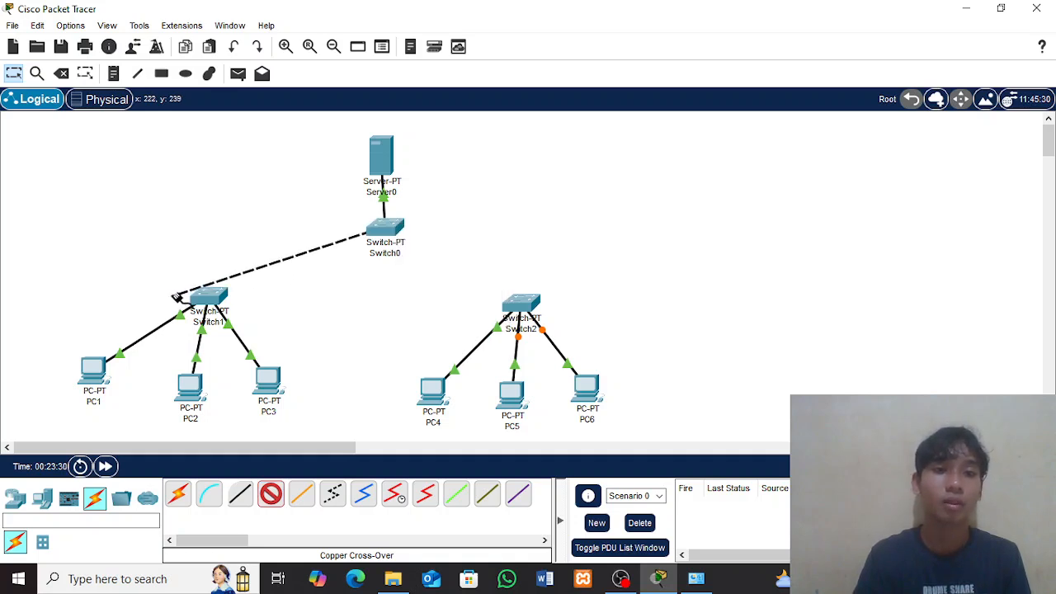
pyautogui.click(202, 305)
pyautogui.click(231, 324)
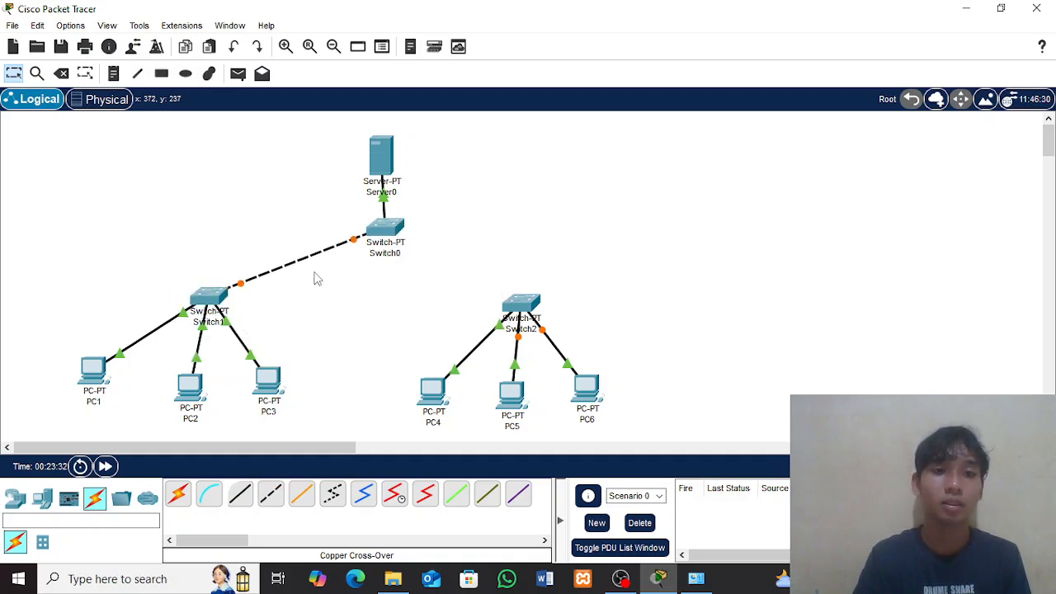
# Connect Switch0's FastEthernet2/1 port to Switch2's FastEthernet3/1 port with a Copper Cross-Over cable
pyautogui.click(272, 493)
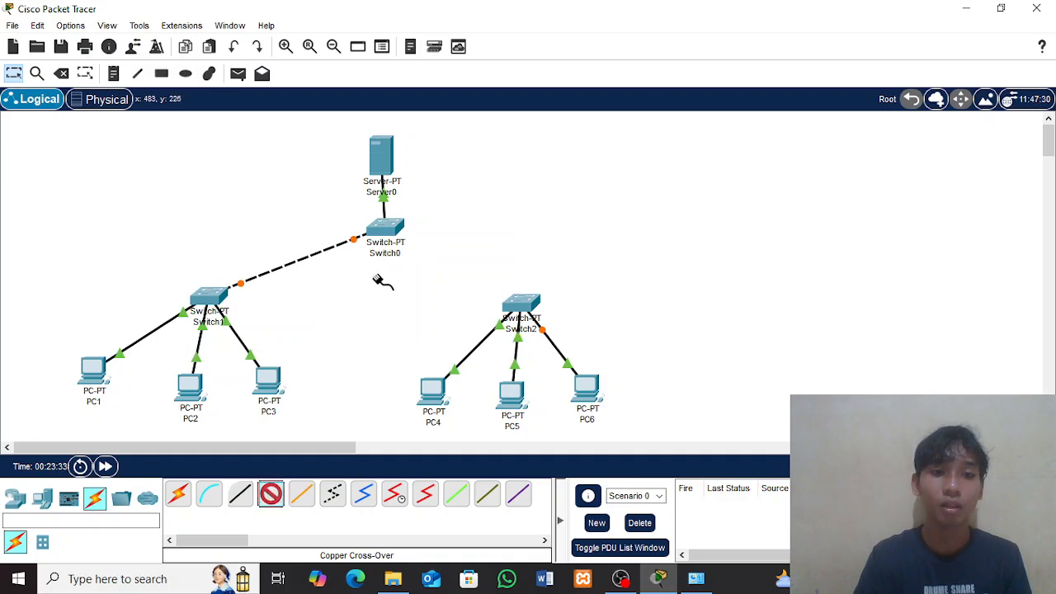
pyautogui.click(399, 221)
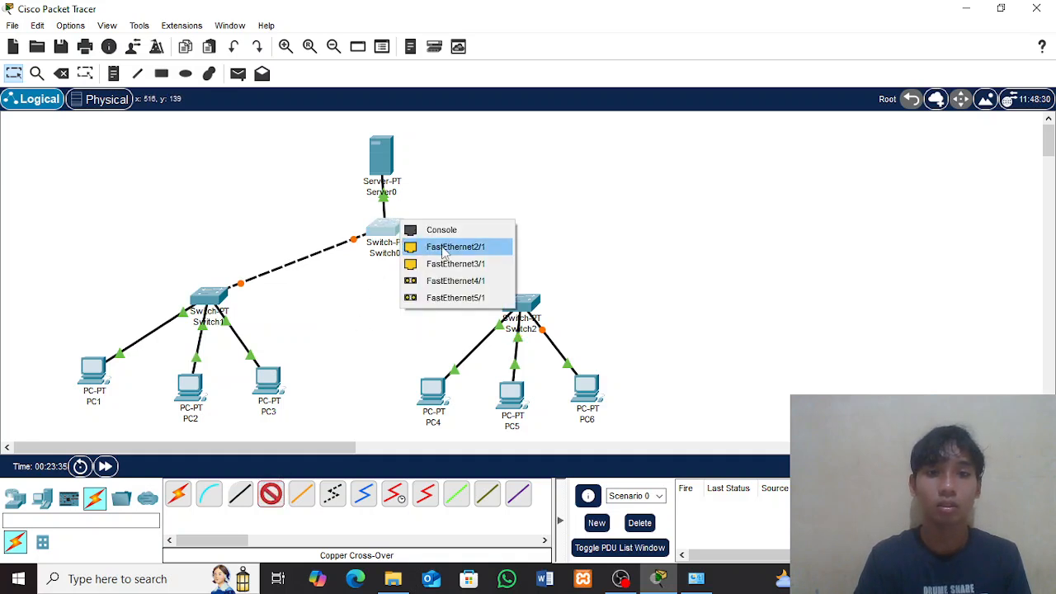
pyautogui.click(422, 245)
pyautogui.click(525, 306)
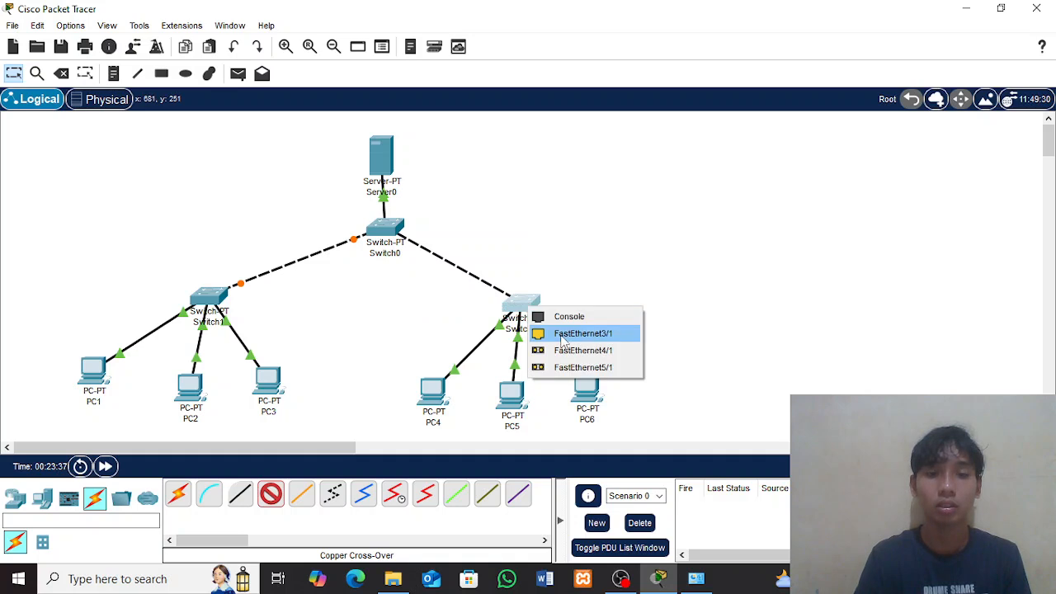
pyautogui.click(566, 334)
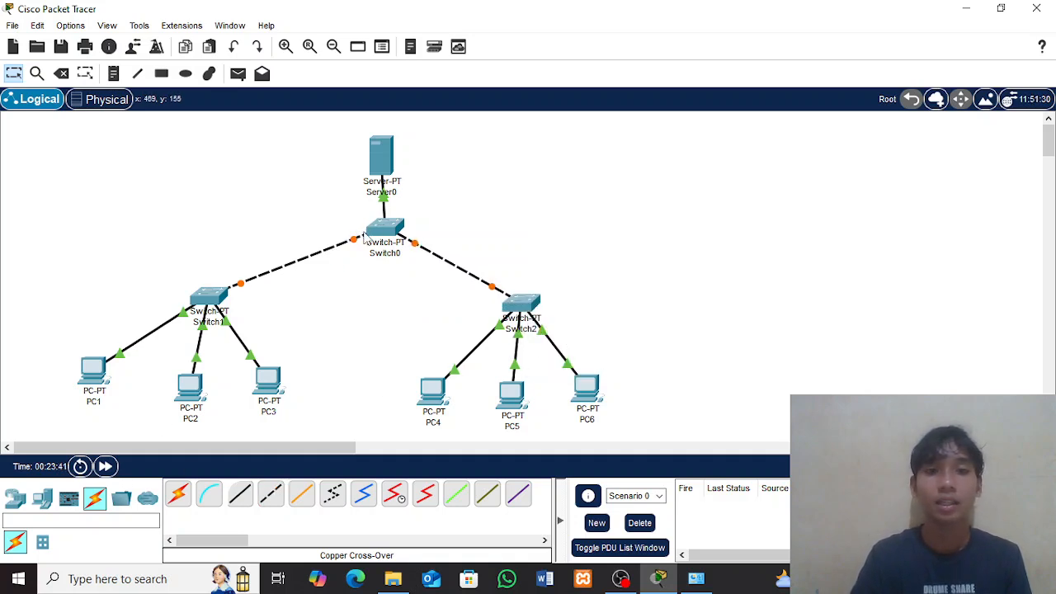
# Fast-forward the simulation time to bring up the links between the switches
pyautogui.moveTo(373, 233)
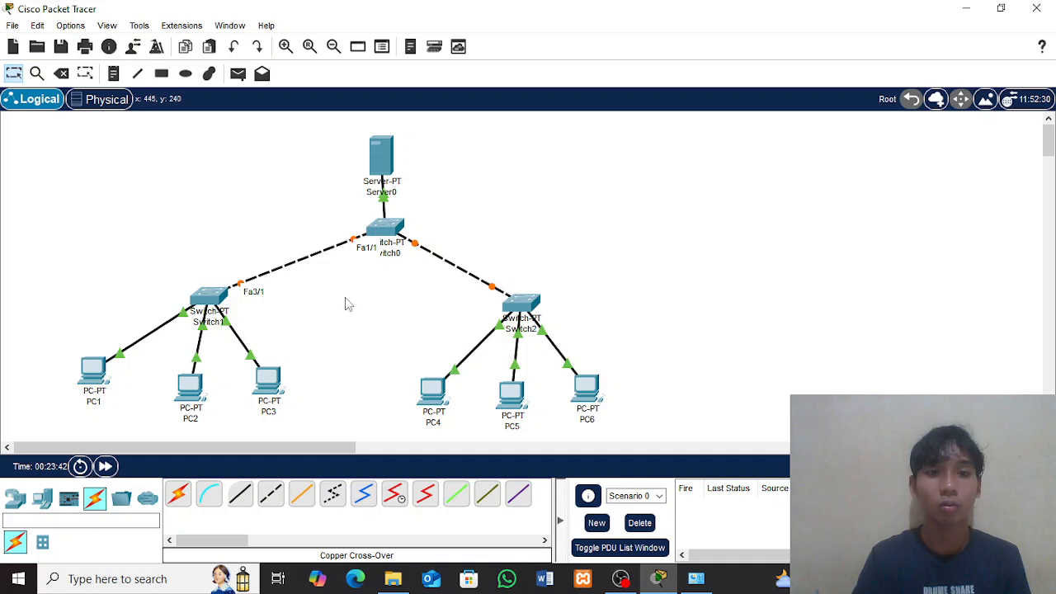
pyautogui.click(106, 470)
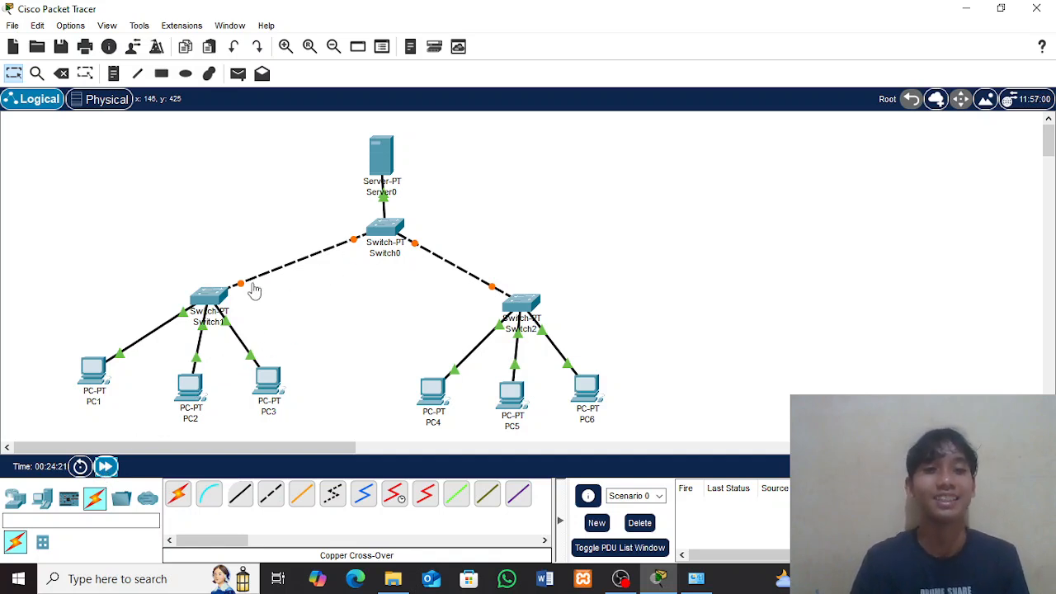
pyautogui.click(94, 384)
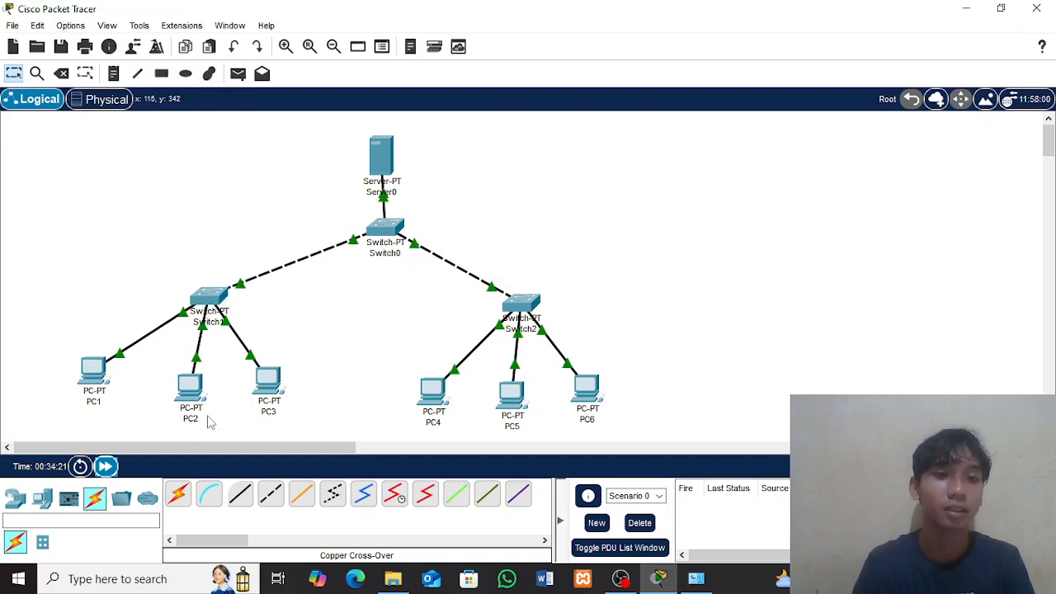
# Try to send a simple PDU from PC1 to PC4
pyautogui.click(238, 74)
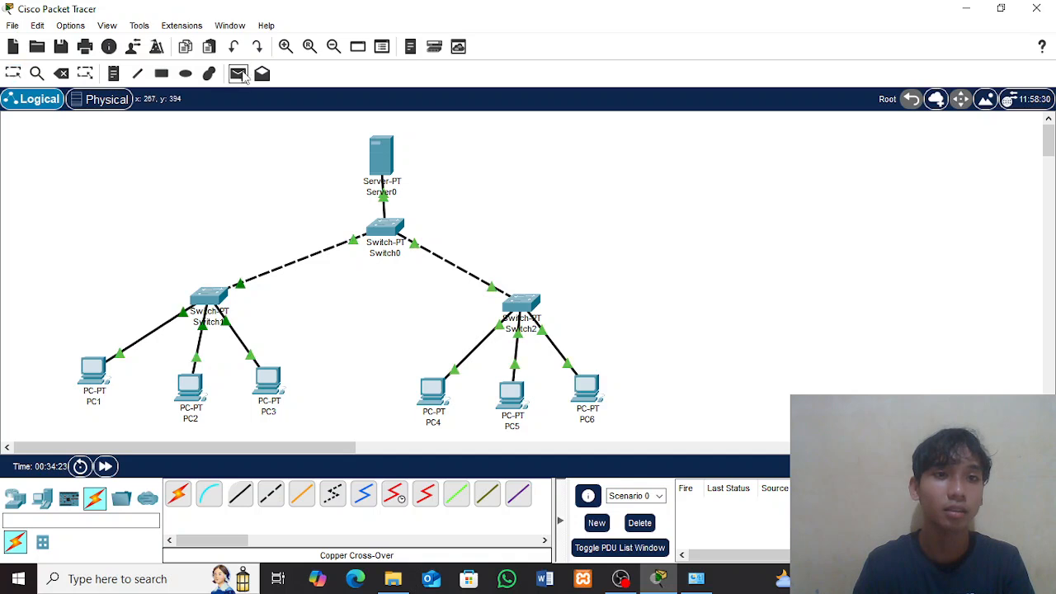
pyautogui.click(95, 376)
pyautogui.click(421, 383)
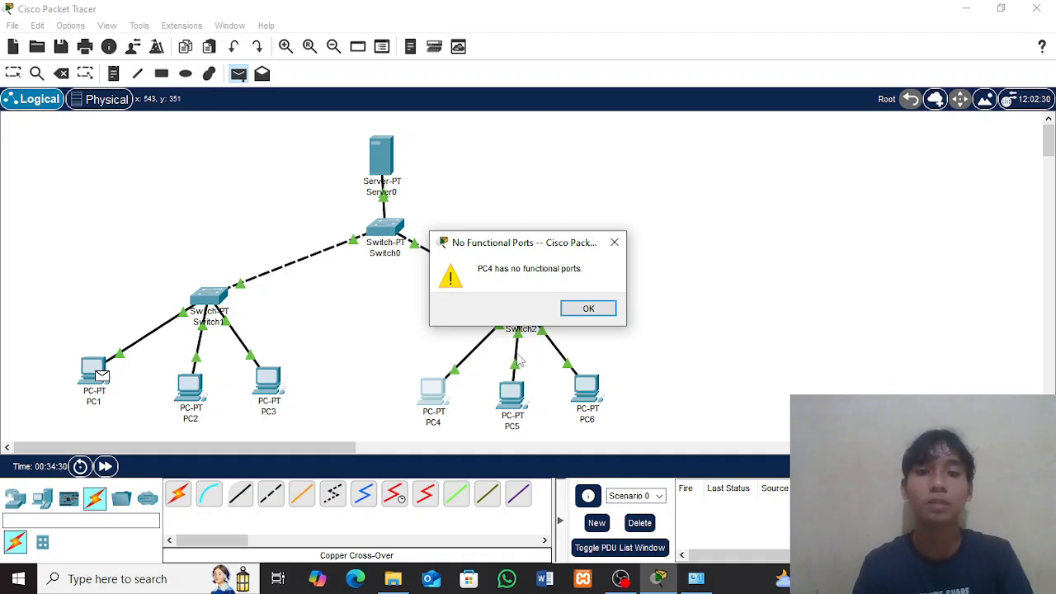
pyautogui.click(574, 312)
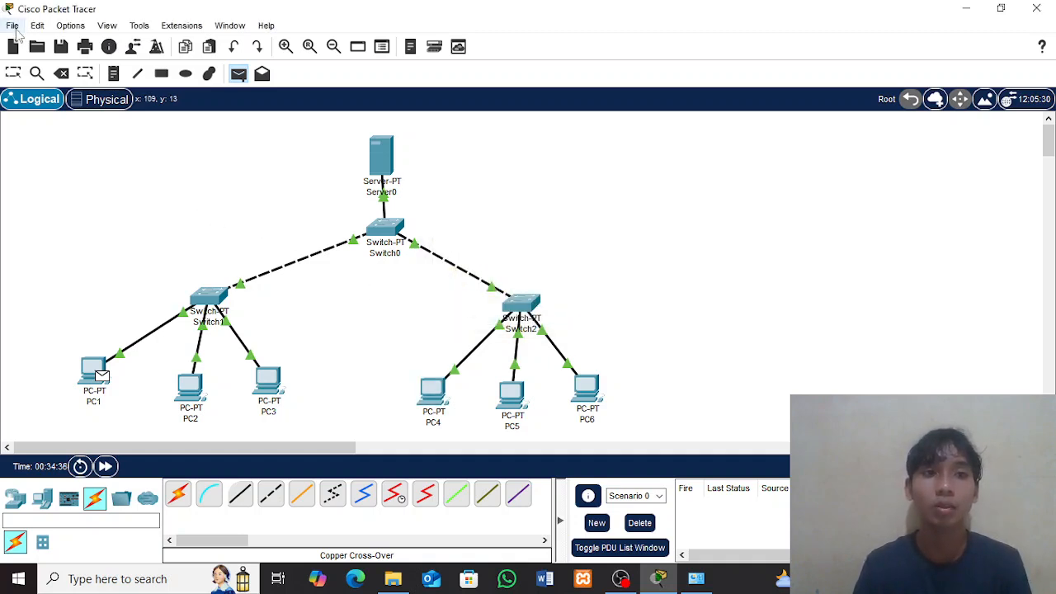
pyautogui.press('Escape')
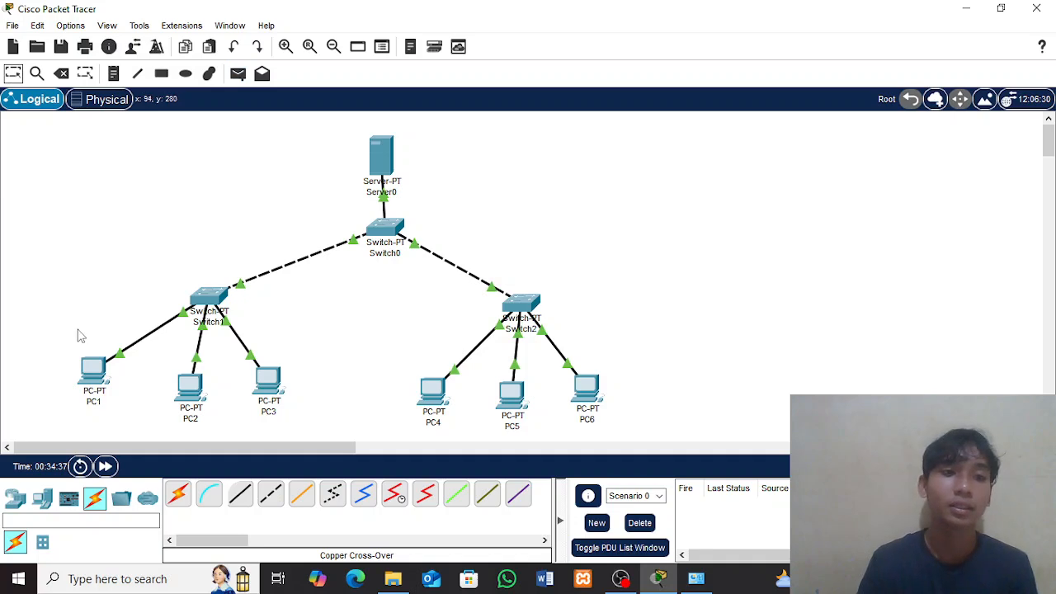
# Give PC1's FastEthernet0 interface the static IPv4 address 192.168.2.2 with subnet mask 255.255.255.0
pyautogui.click(91, 366)
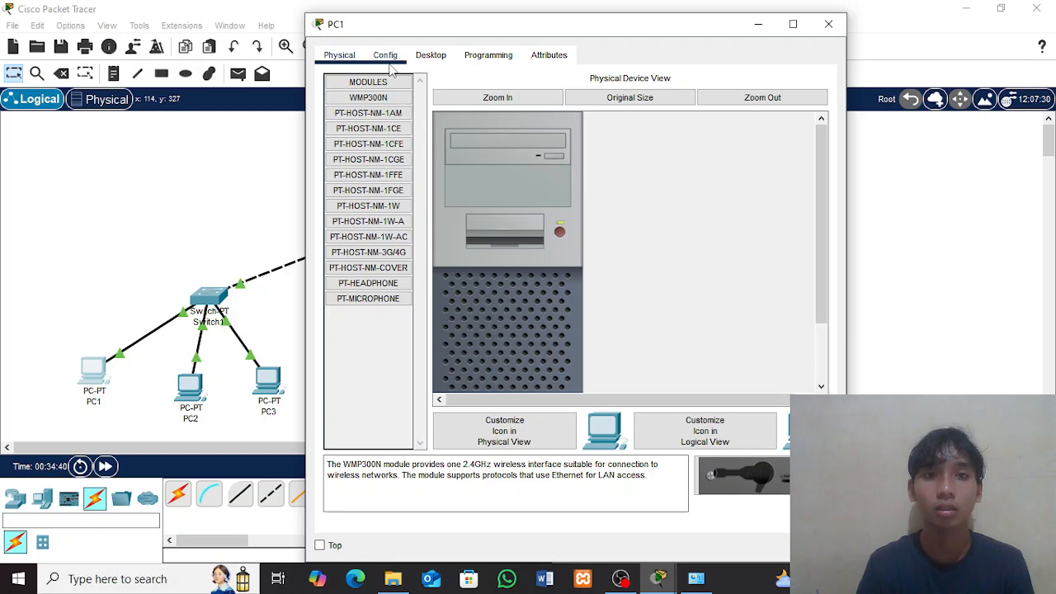
pyautogui.click(386, 55)
pyautogui.click(395, 141)
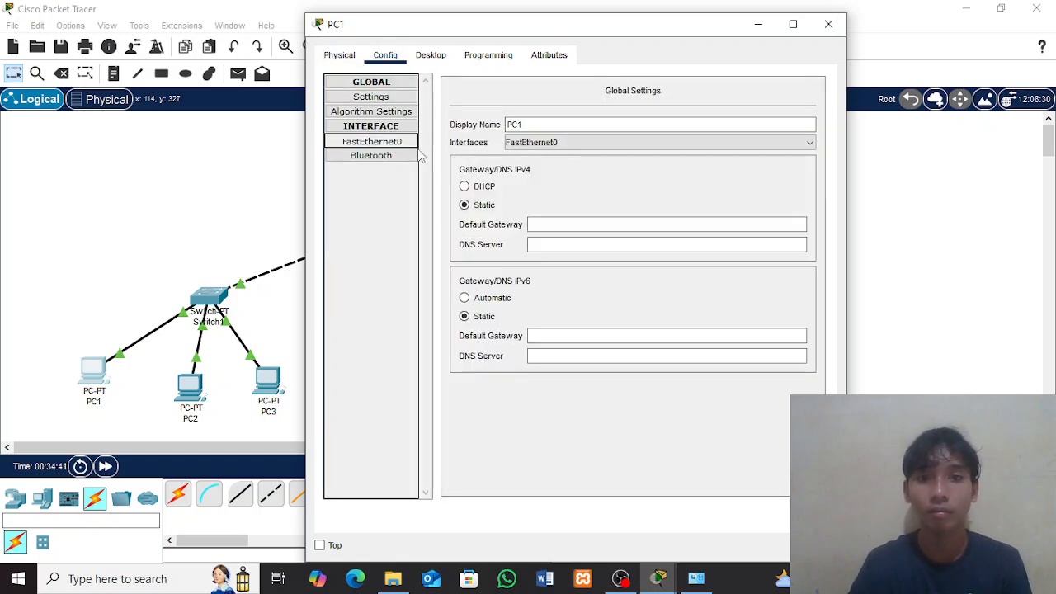
pyautogui.click(665, 217)
pyautogui.write('19')
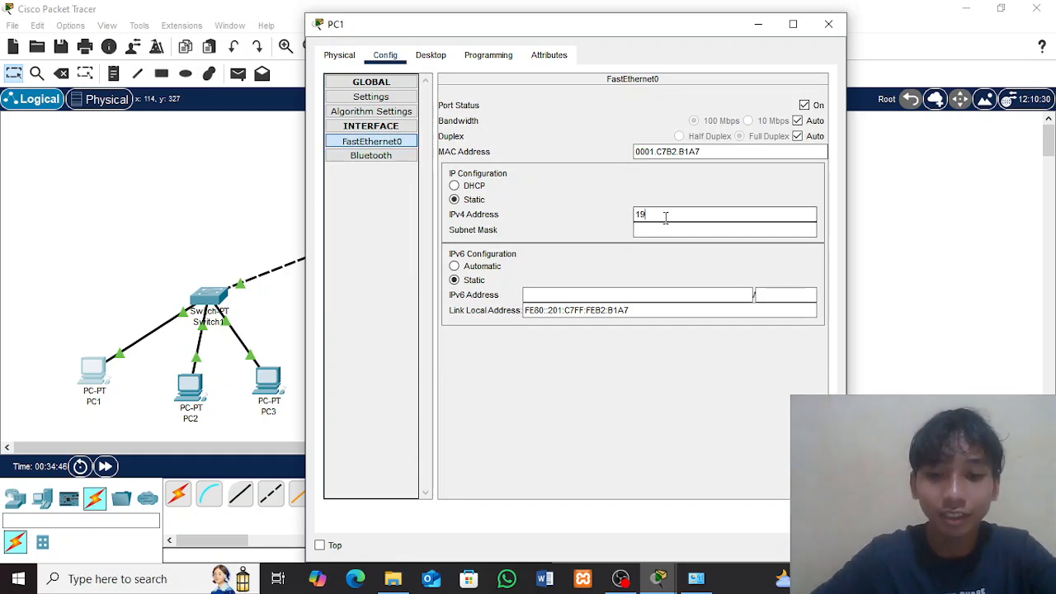
pyautogui.write('2.168.2.2')
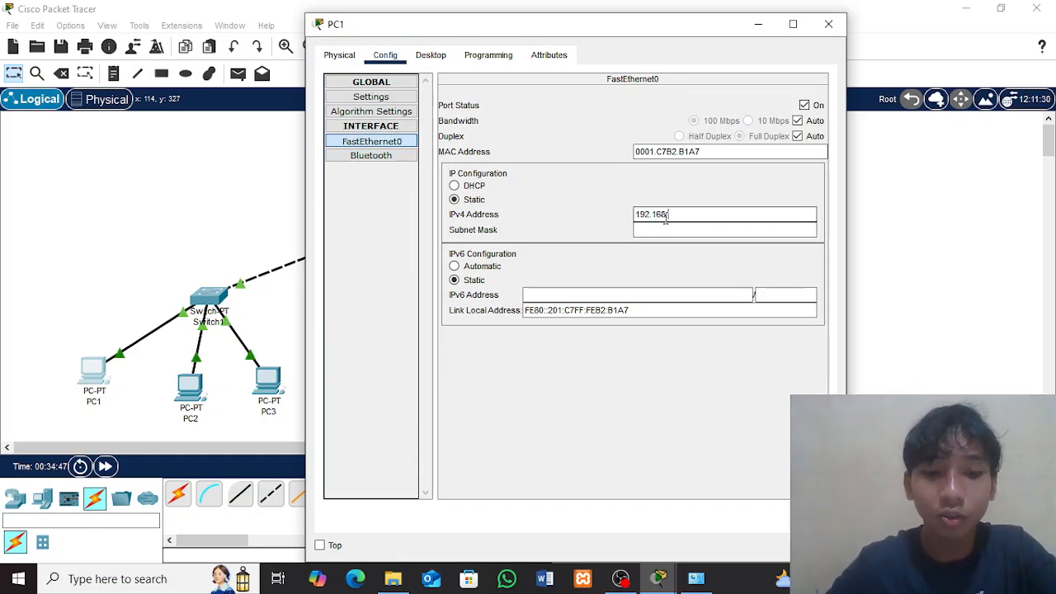
pyautogui.press('Tab')
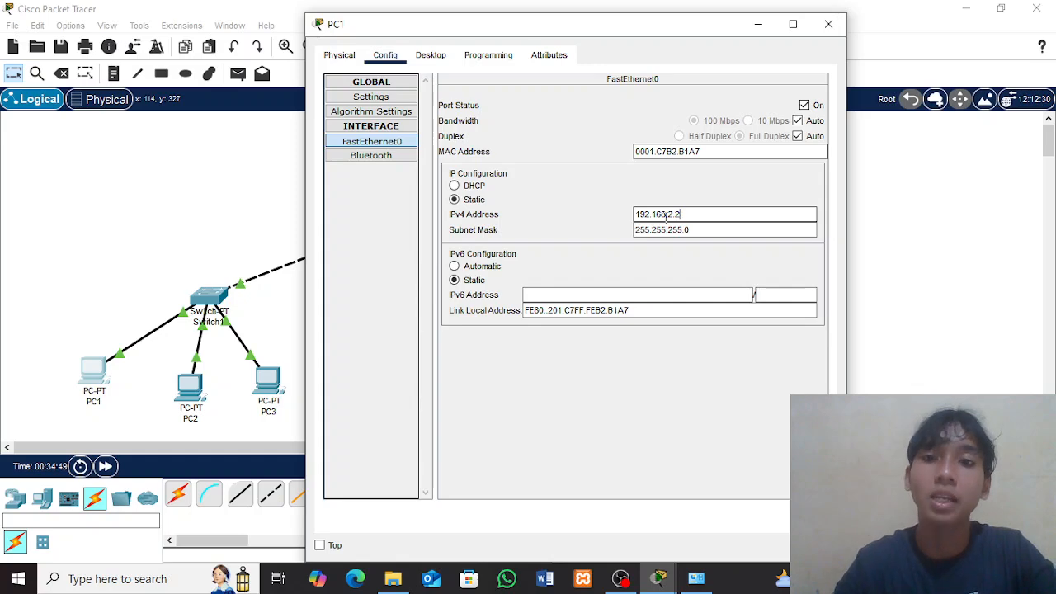
pyautogui.click(828, 24)
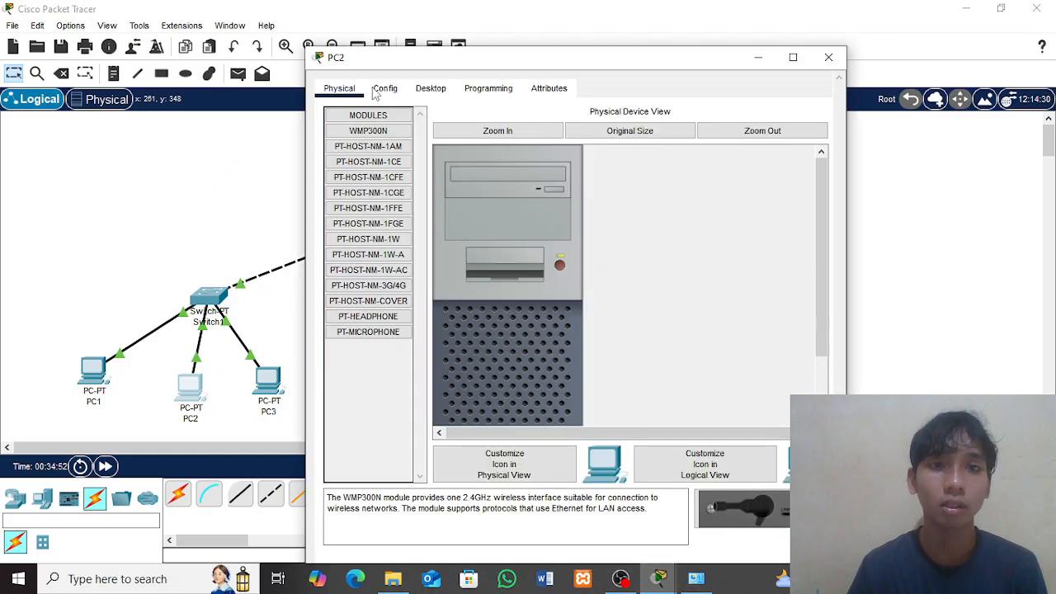
# Give PC2's FastEthernet0 interface the static IPv4 address 192.168.2.3 with subnet mask 255.255.255.0
pyautogui.click(383, 90)
pyautogui.click(394, 178)
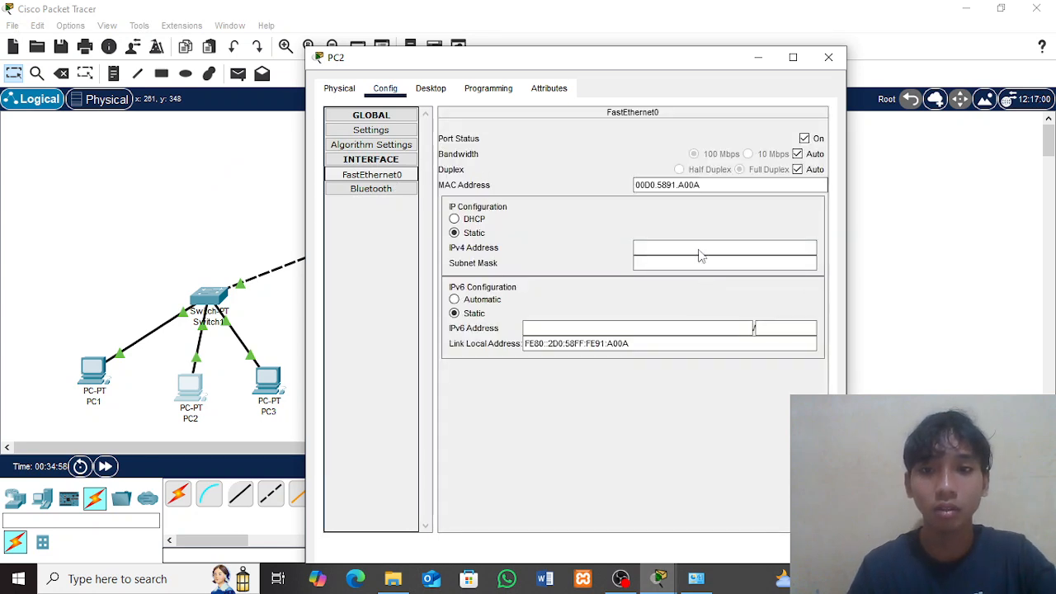
pyautogui.click(693, 247)
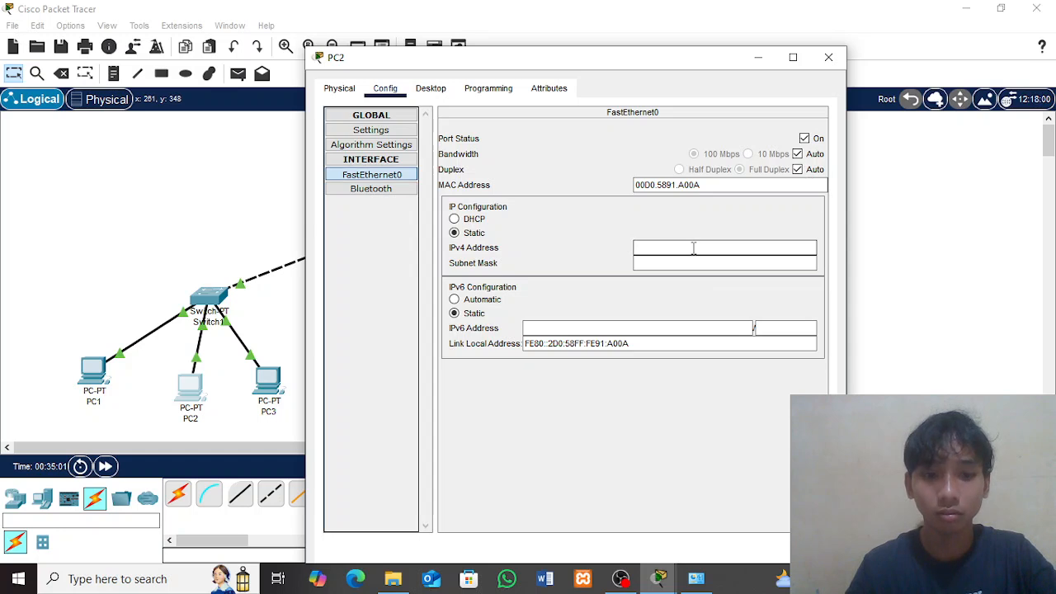
pyautogui.write('192.168.2.3')
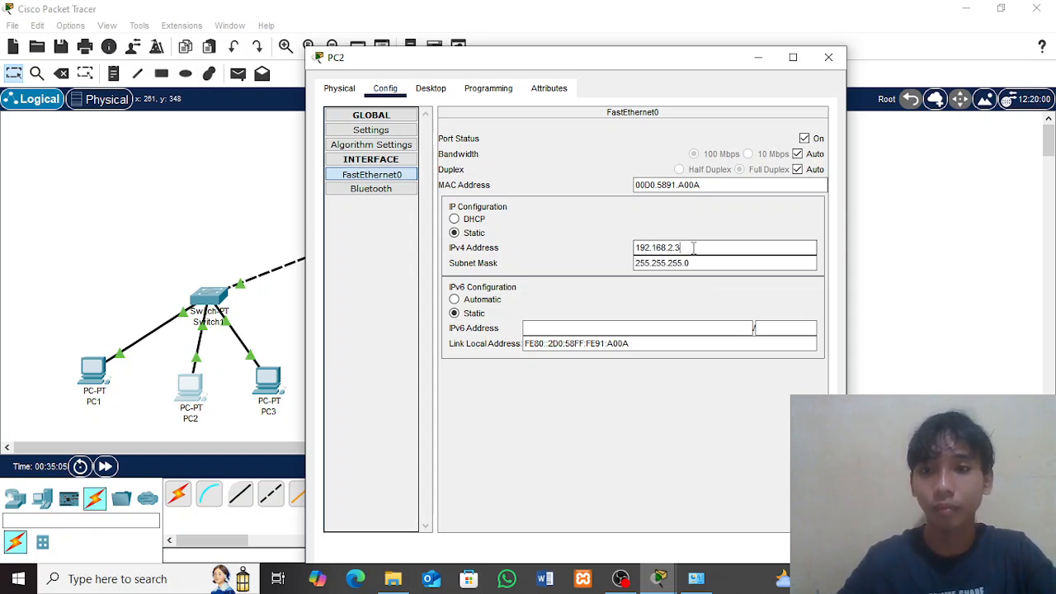
pyautogui.click(828, 57)
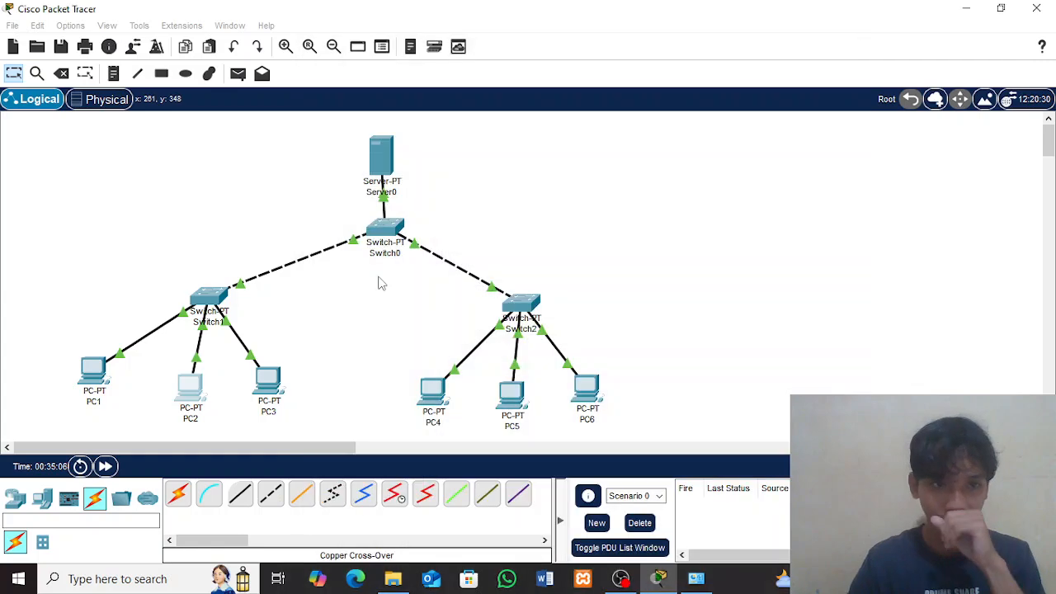
# Give PC3's FastEthernet0 interface the static IPv4 address 192.168.2.4
pyautogui.click(272, 385)
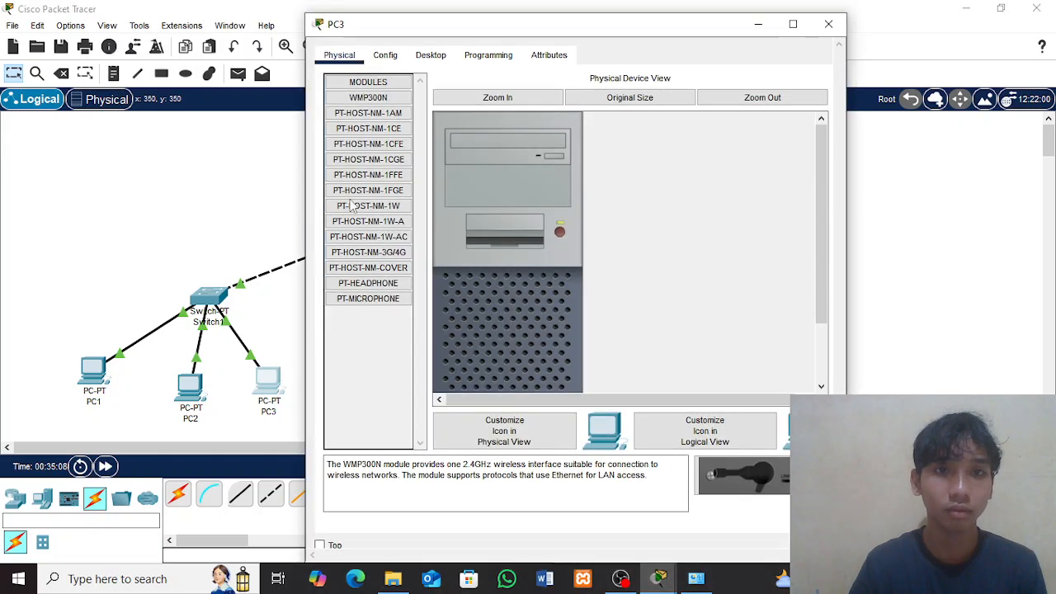
pyautogui.click(384, 54)
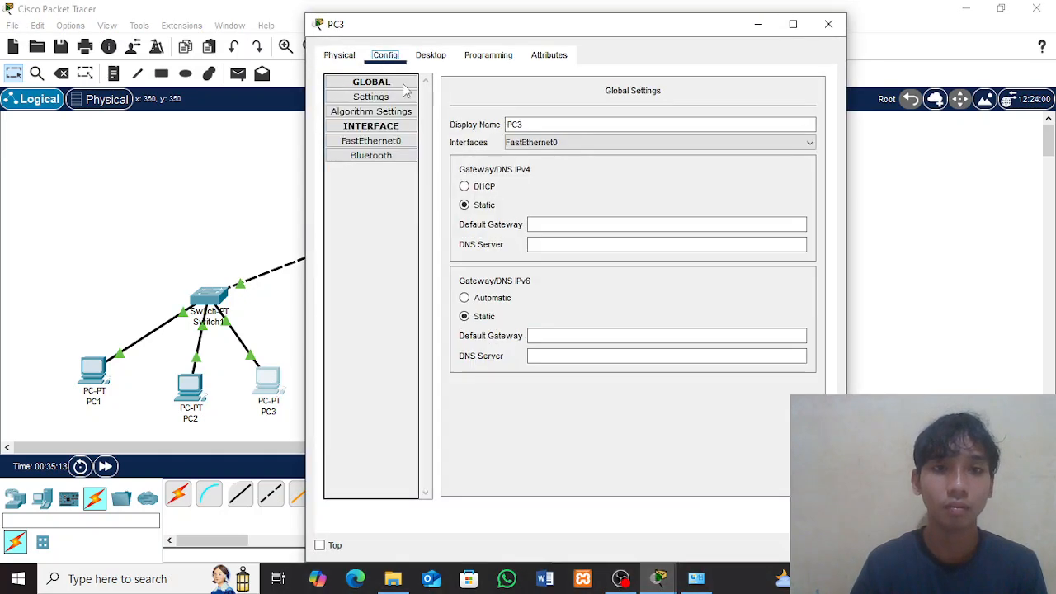
pyautogui.click(406, 144)
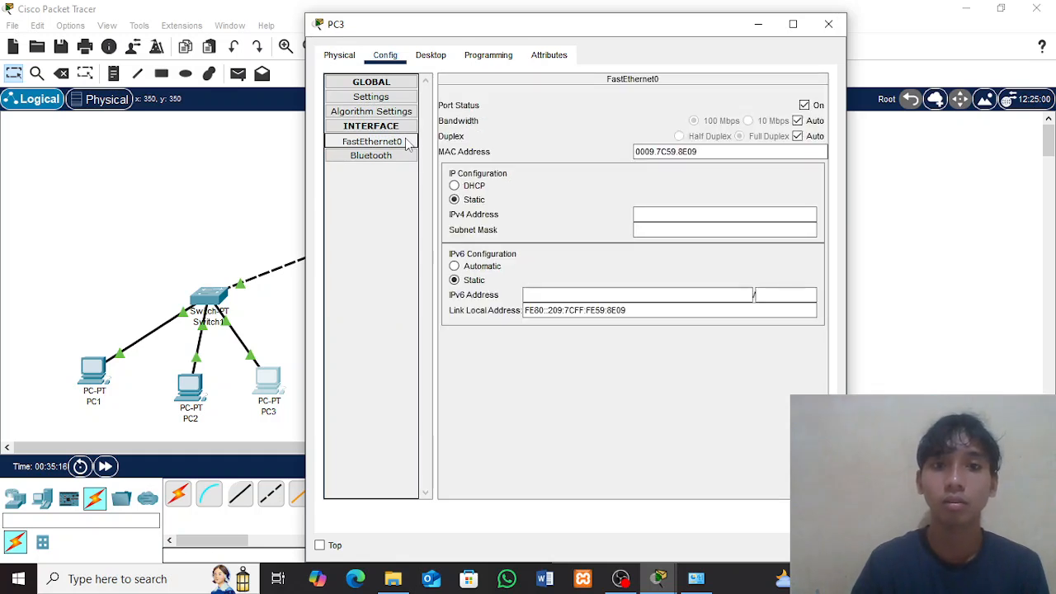
pyautogui.click(666, 214)
pyautogui.write('192.168.2.4')
pyautogui.click(829, 29)
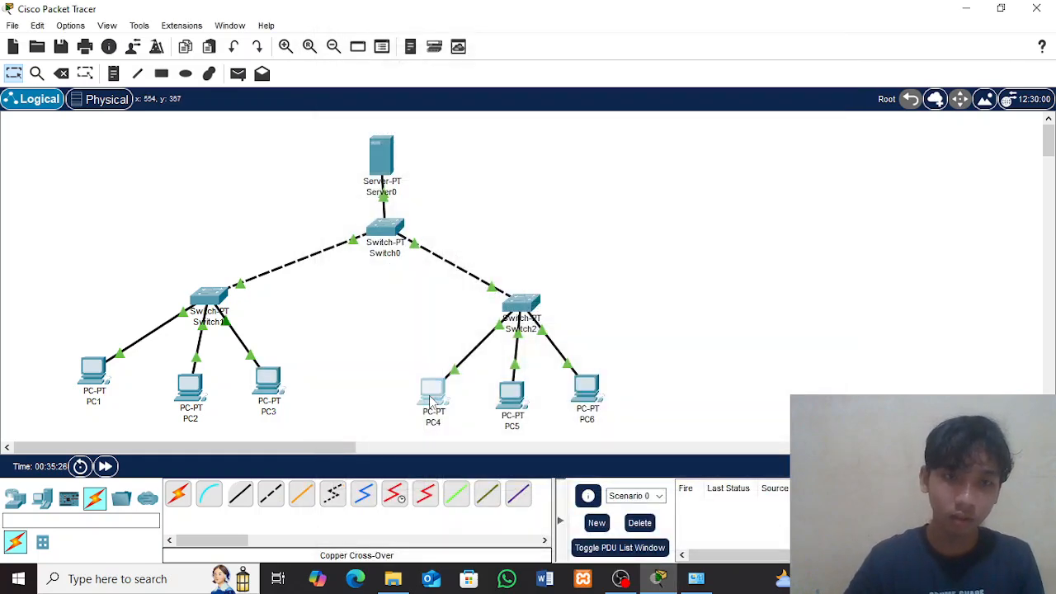
# Give PC4's FastEthernet0 interface the static IPv4 address 192.168.2.5
pyautogui.click(430, 402)
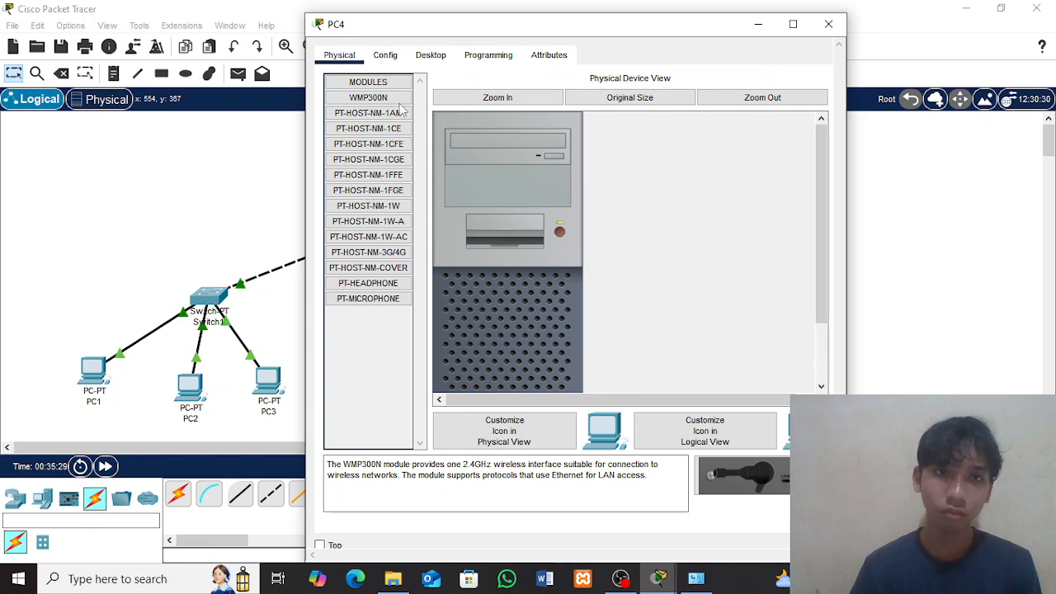
pyautogui.click(385, 58)
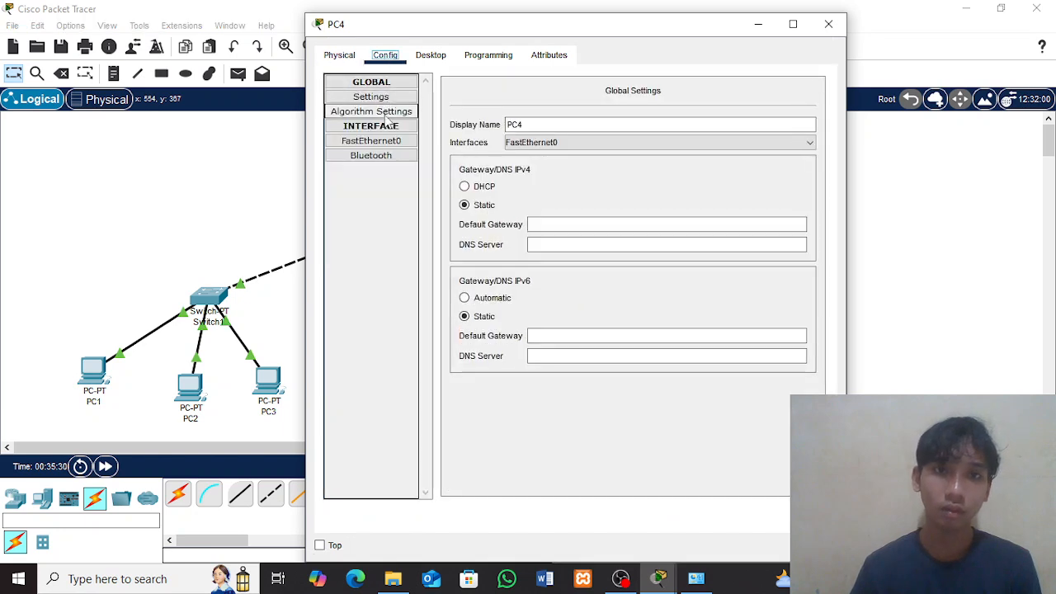
pyautogui.click(385, 141)
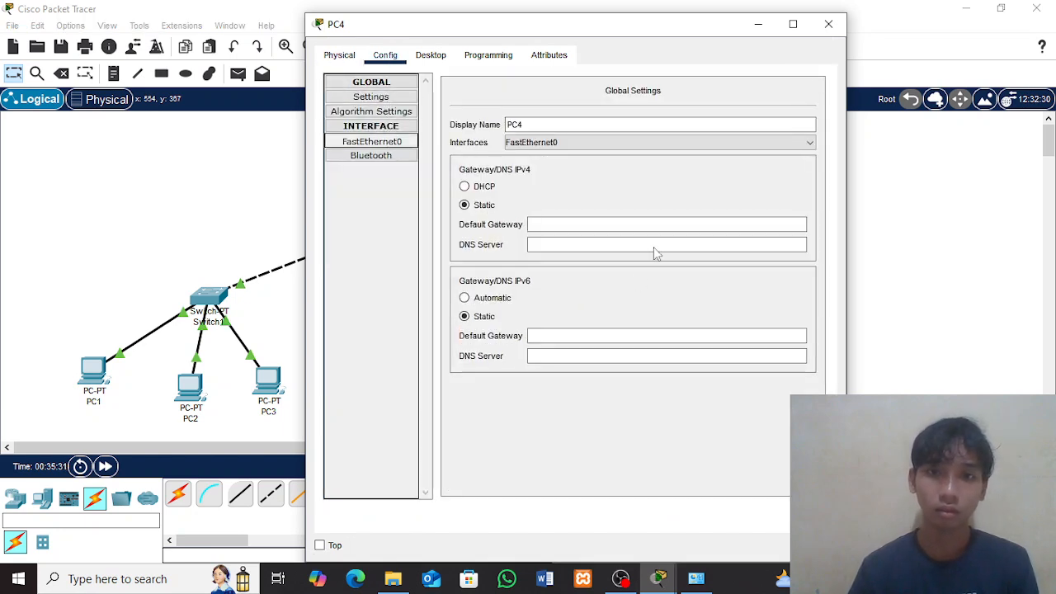
pyautogui.click(640, 215)
pyautogui.write('192.')
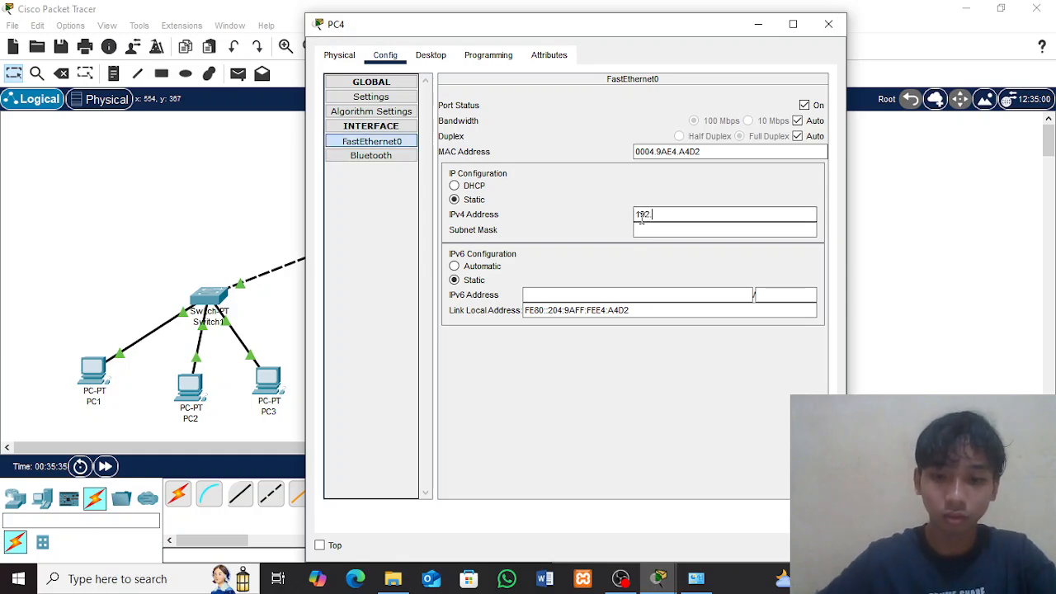
pyautogui.write('168.2.5')
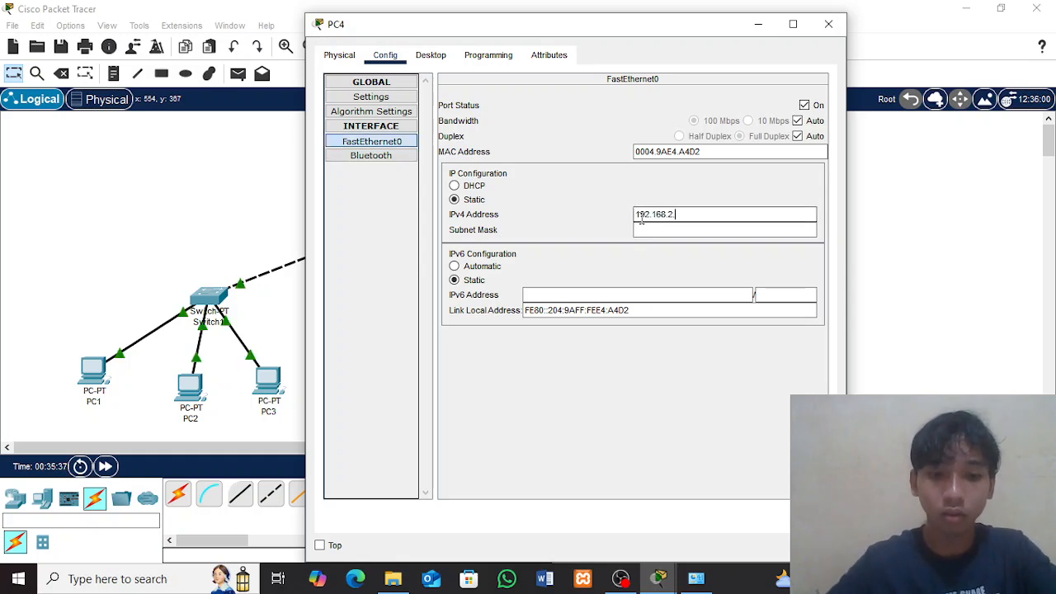
pyautogui.click(828, 27)
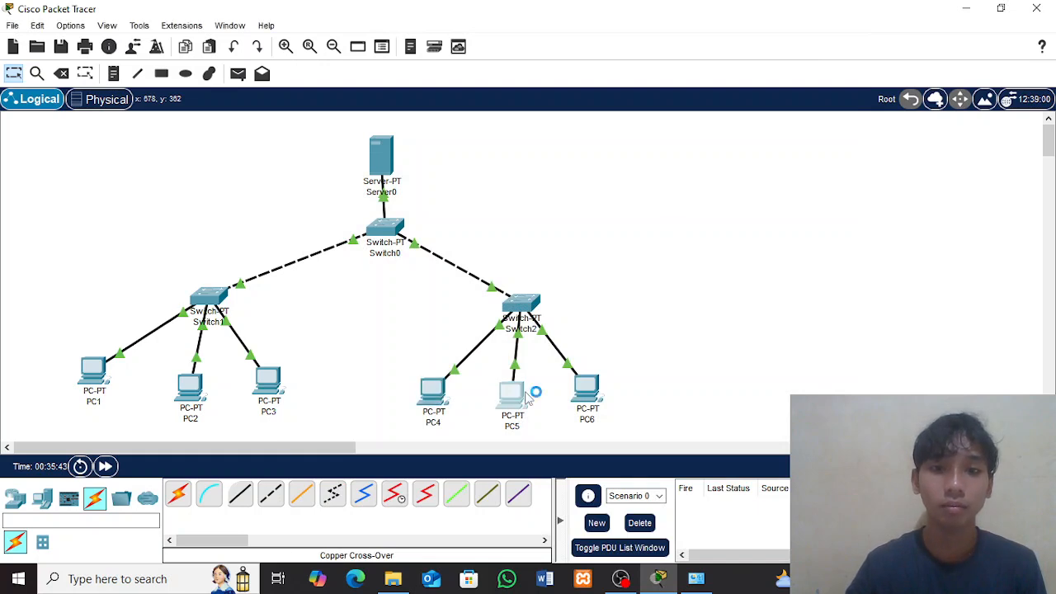
# Give PC5's FastEthernet0 interface the static IPv4 address 192.168.2.6 with subnet mask 255.255.255.0
pyautogui.click(525, 396)
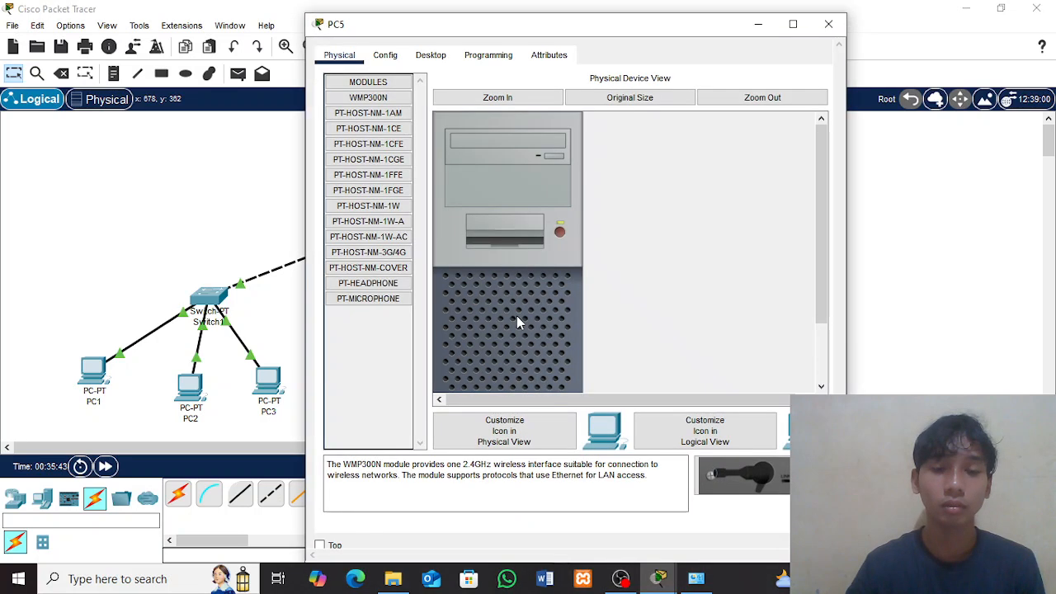
pyautogui.click(395, 55)
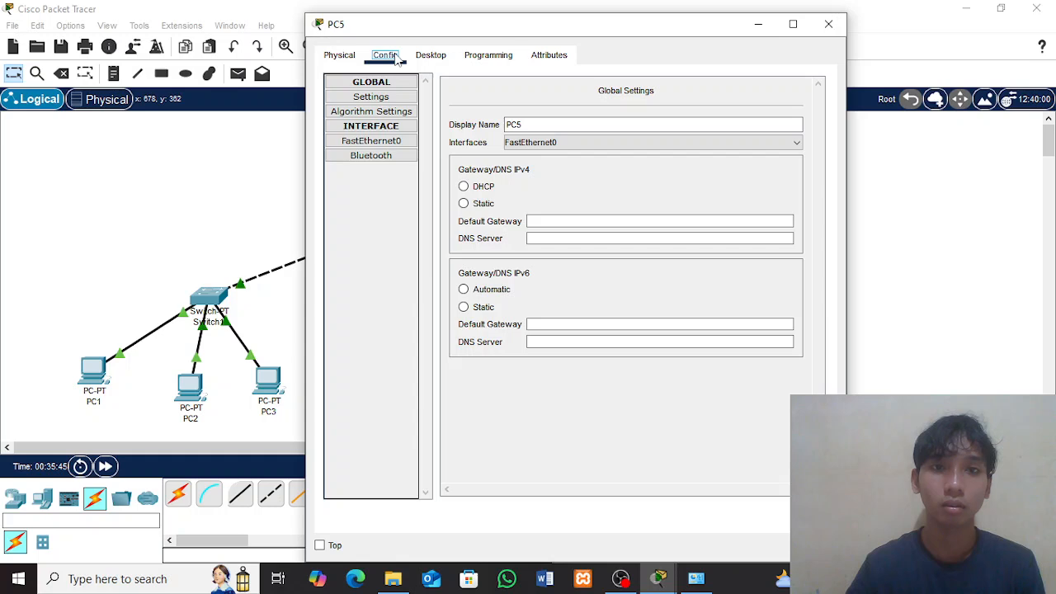
pyautogui.click(393, 142)
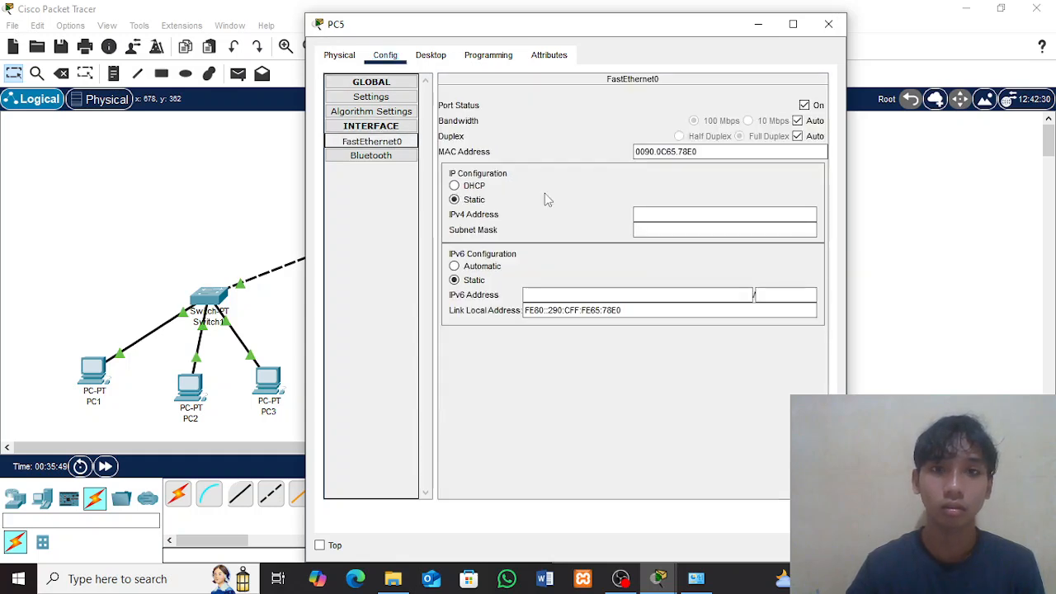
pyautogui.click(702, 221)
pyautogui.write('192.168.2.6')
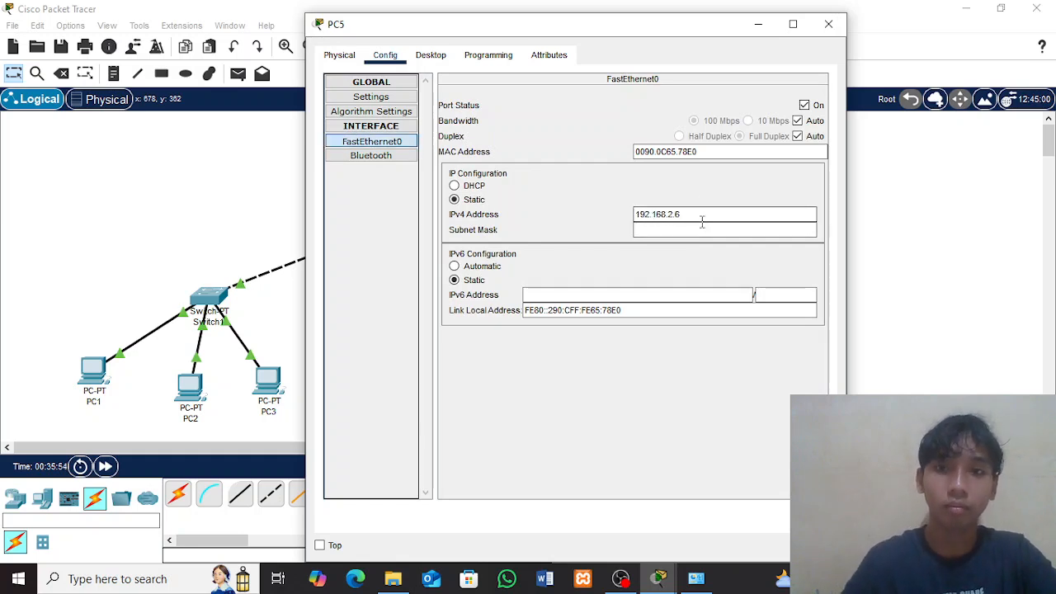
pyautogui.press('Return')
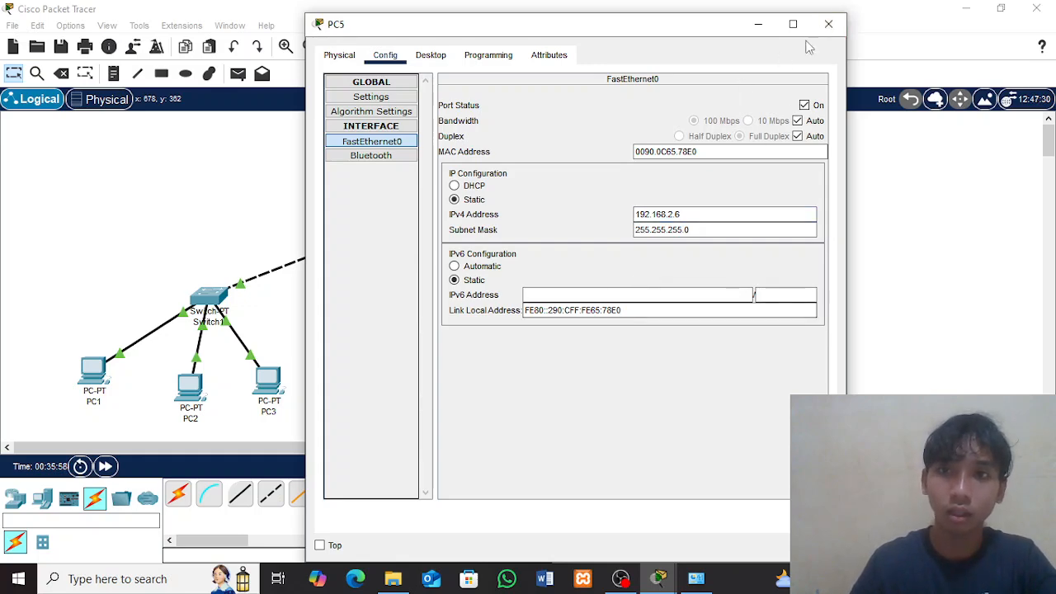
pyautogui.click(829, 24)
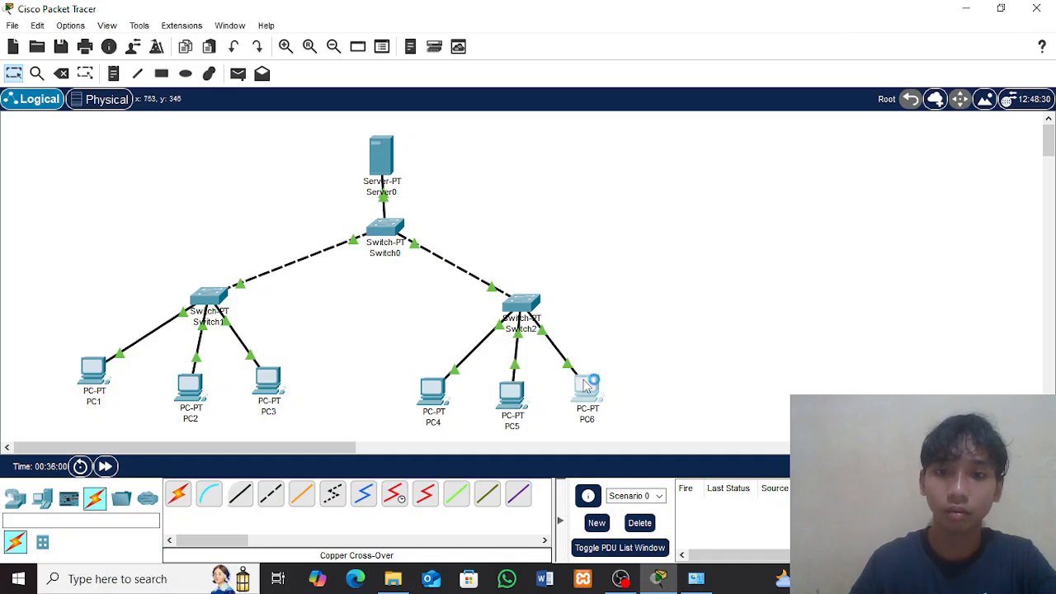
# Give PC6's FastEthernet0 interface the static IPv4 address 192.168.2.7 with subnet mask 255.255.255.0
pyautogui.click(585, 385)
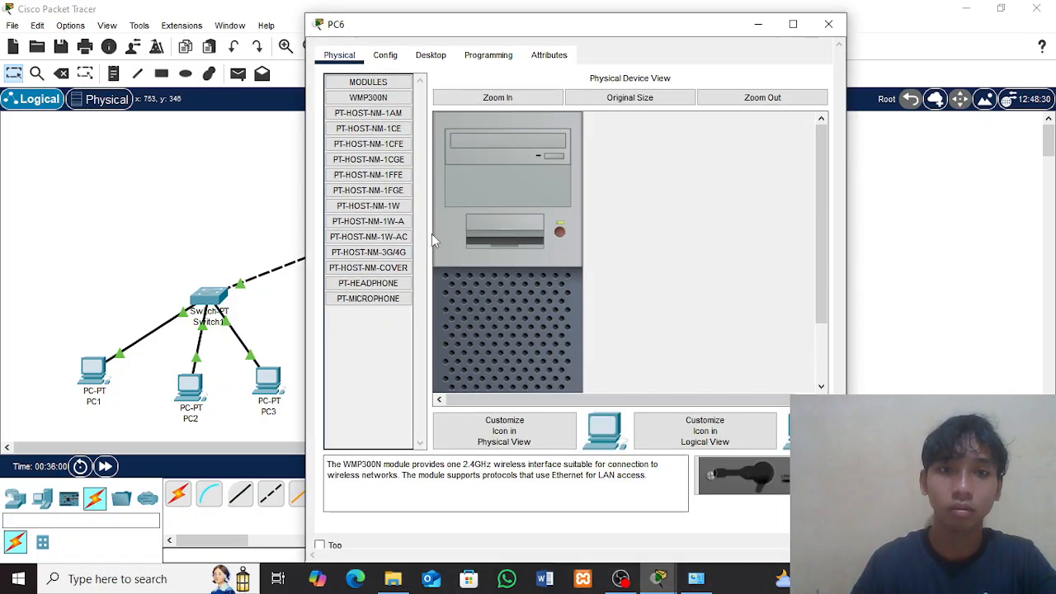
pyautogui.click(391, 58)
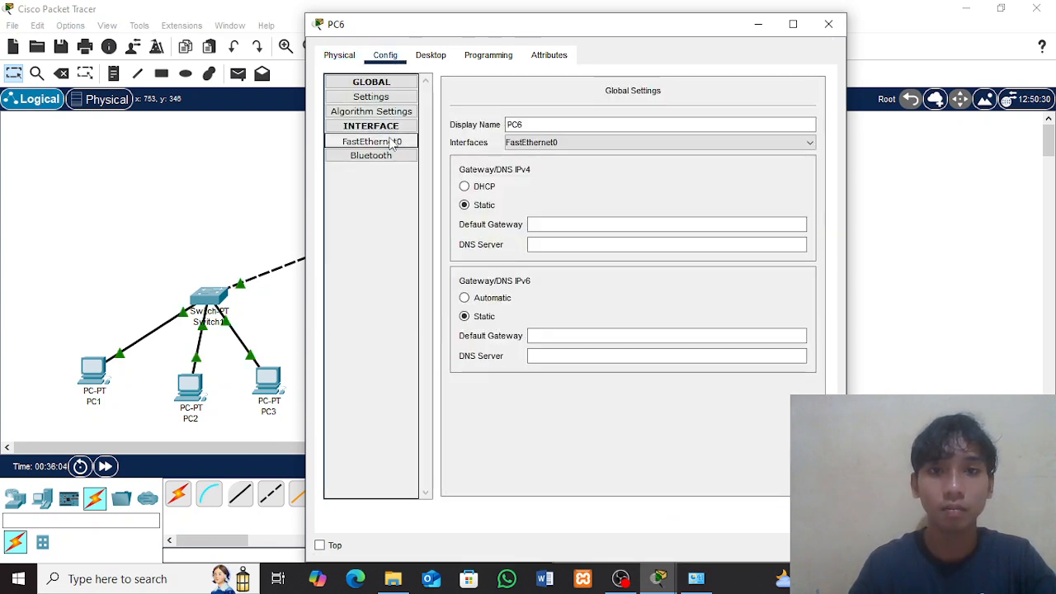
pyautogui.click(393, 145)
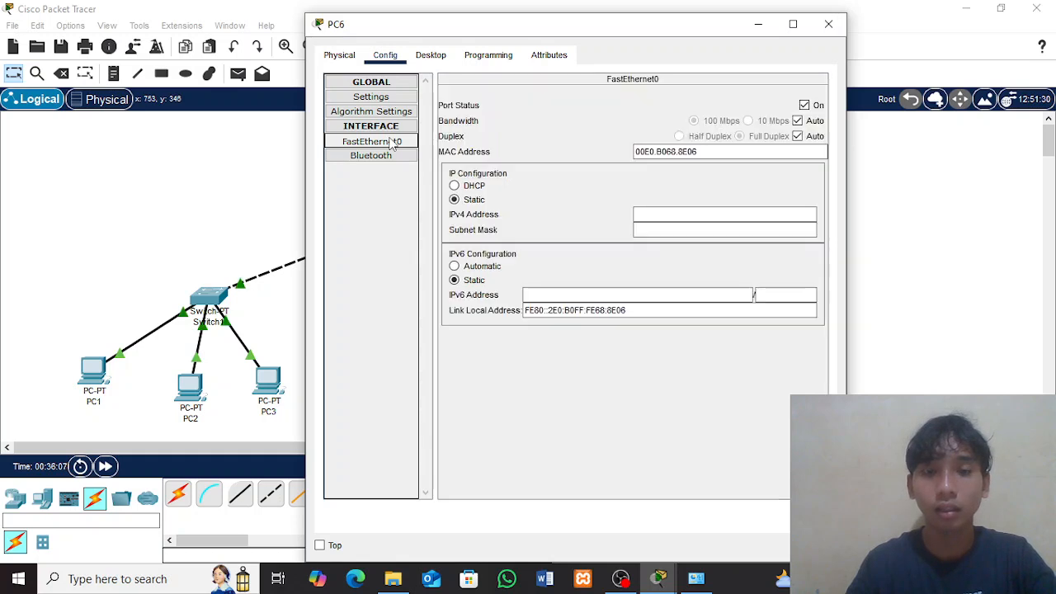
pyautogui.click(674, 217)
pyautogui.write('192.168.2.7')
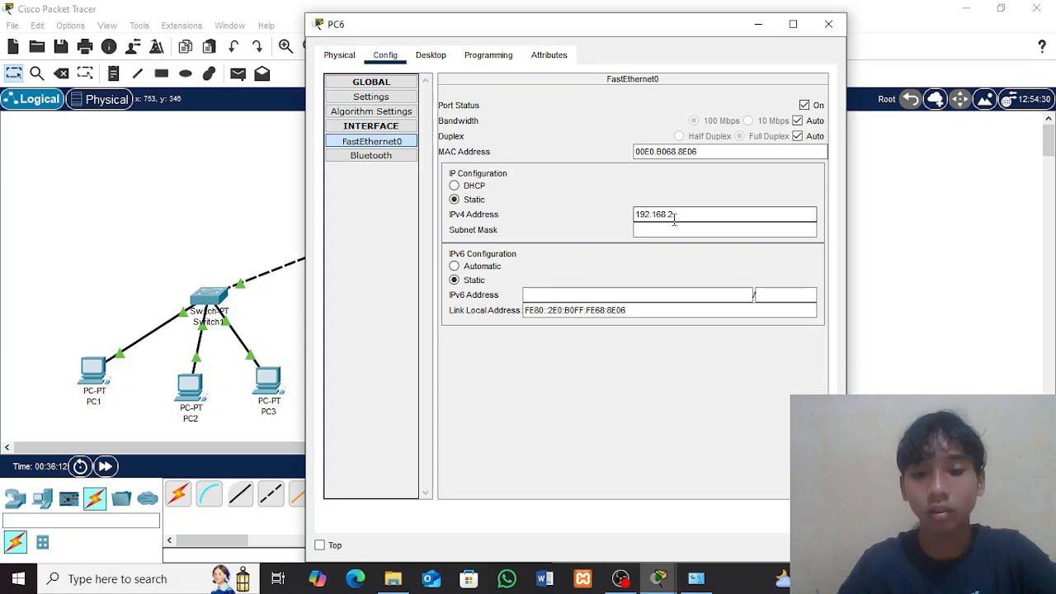
pyautogui.press('Tab')
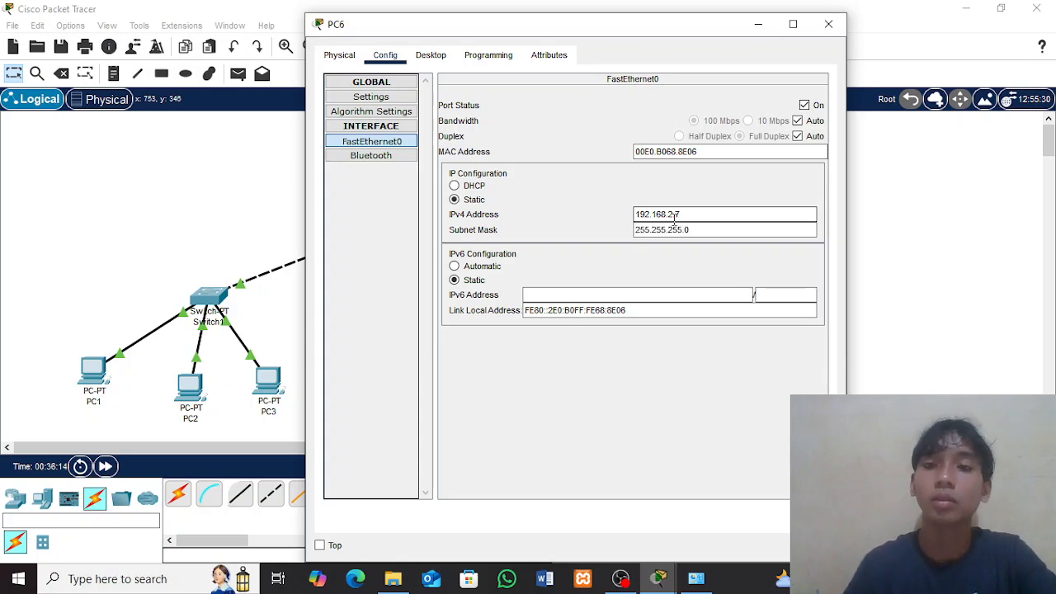
pyautogui.click(832, 23)
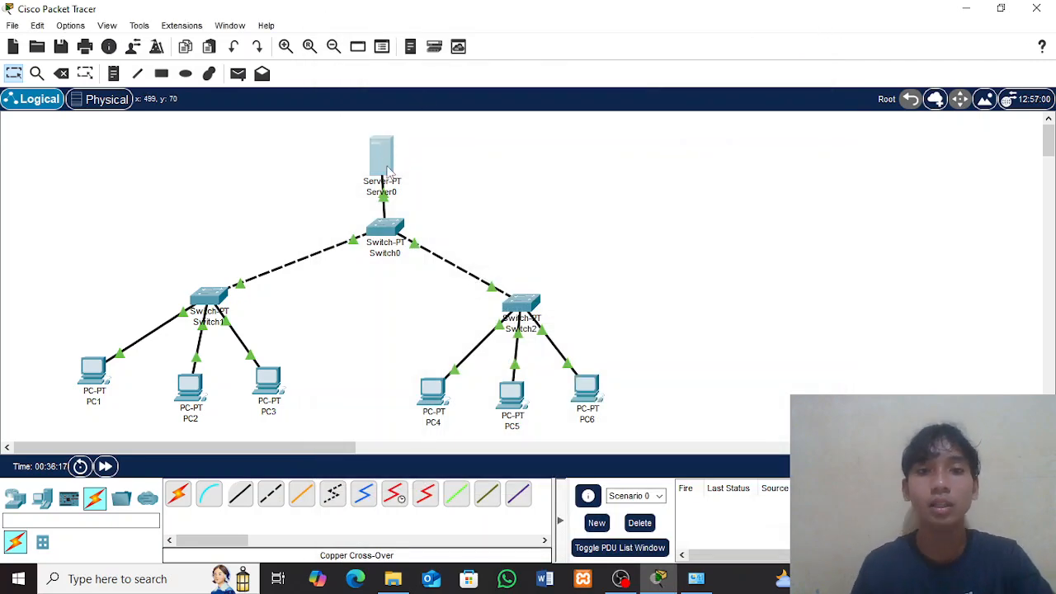
# Give Server0's FastEthernet0 interface the static IPv4 address 192.168.2.1 with subnet mask 255.255.255.0
pyautogui.click(388, 169)
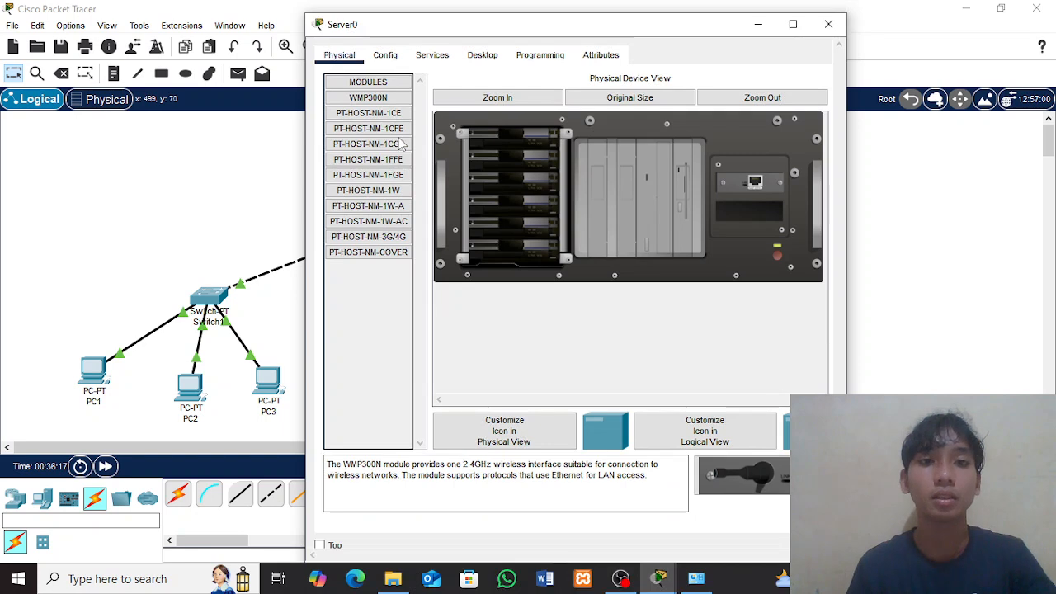
pyautogui.click(385, 56)
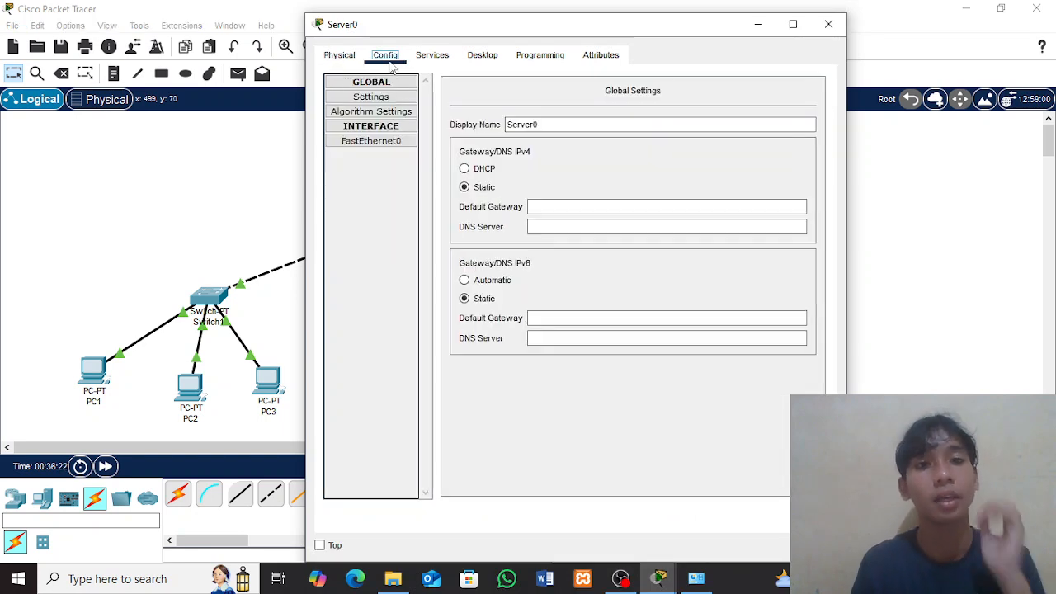
pyautogui.click(396, 145)
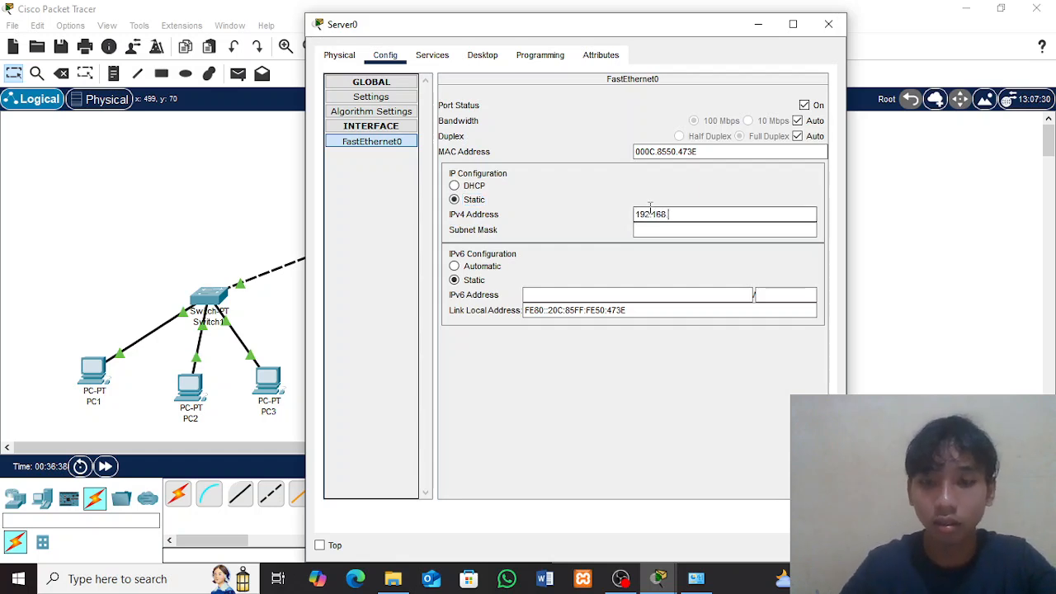
pyautogui.press('Return')
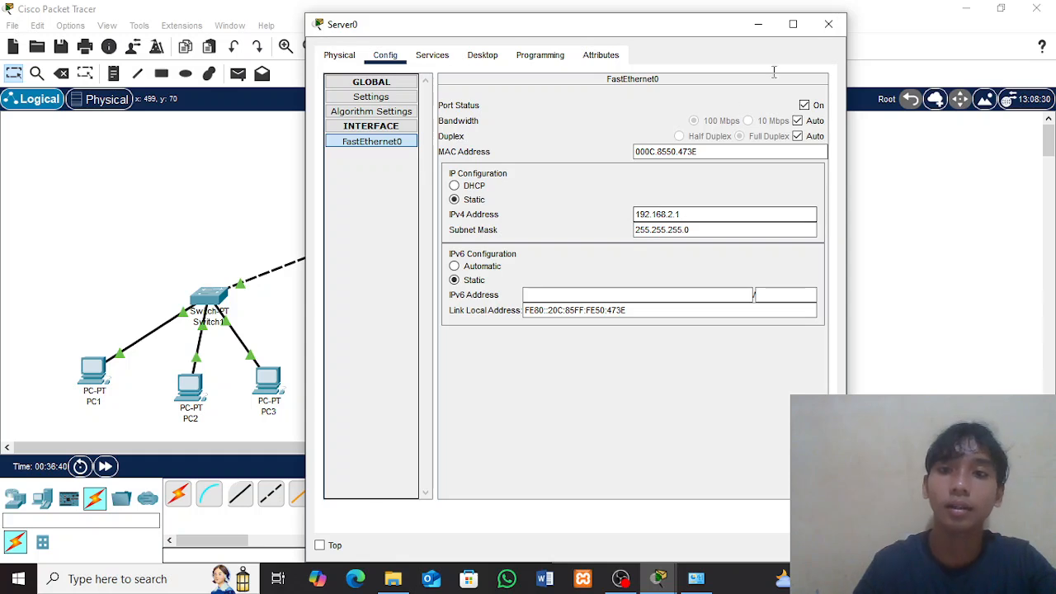
pyautogui.click(828, 24)
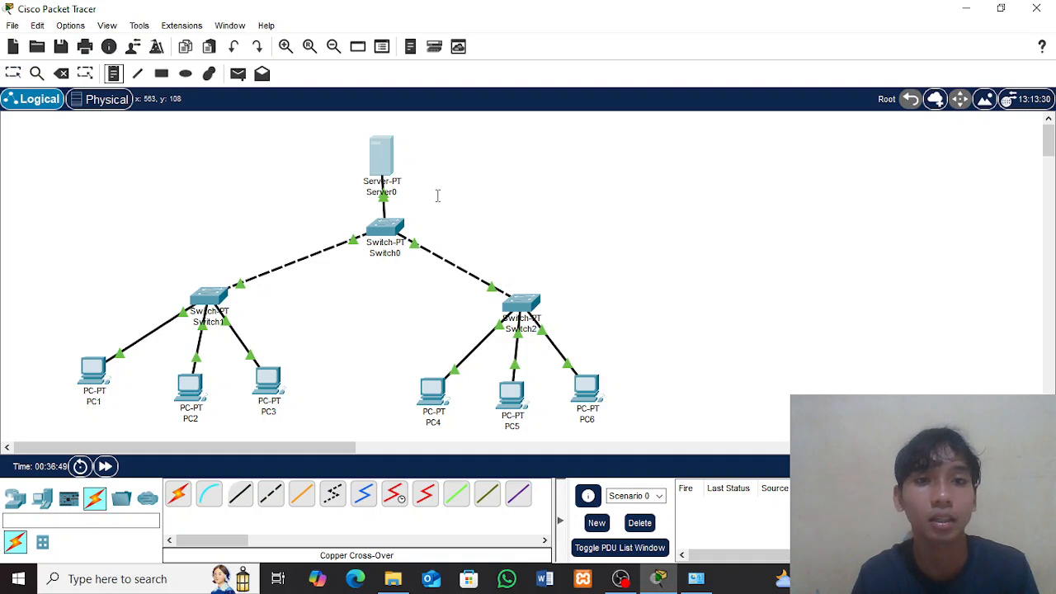
# Add a note reading 192.168.2.1 beside Server0 in the workspace and nudge it closer to the server
pyautogui.click(418, 135)
pyautogui.write('19')
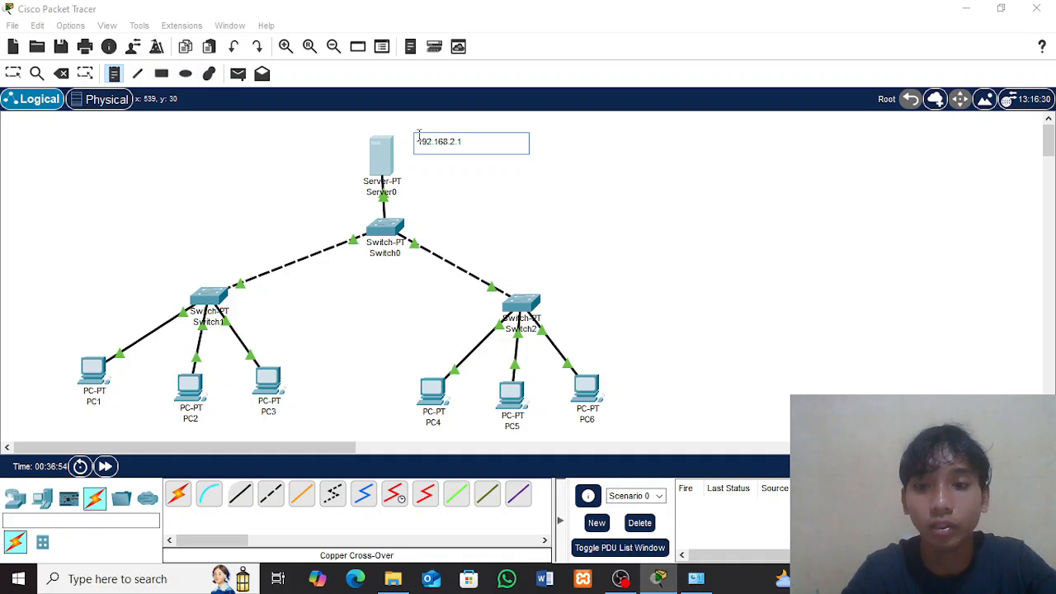
pyautogui.write('2.168.2.1')
pyautogui.press('Return')
pyautogui.press('BackSpace')
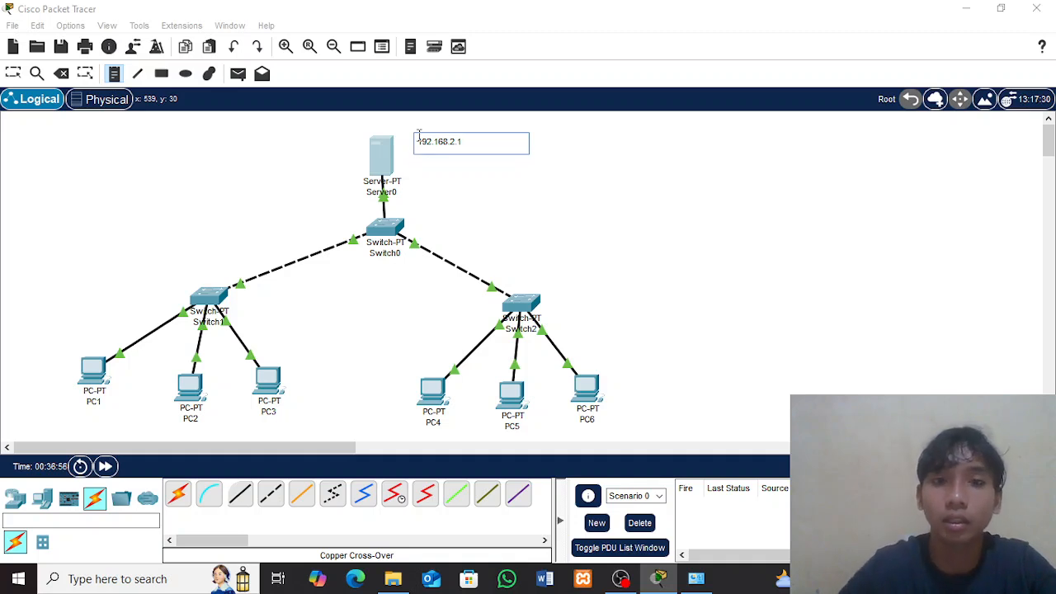
pyautogui.click(249, 137)
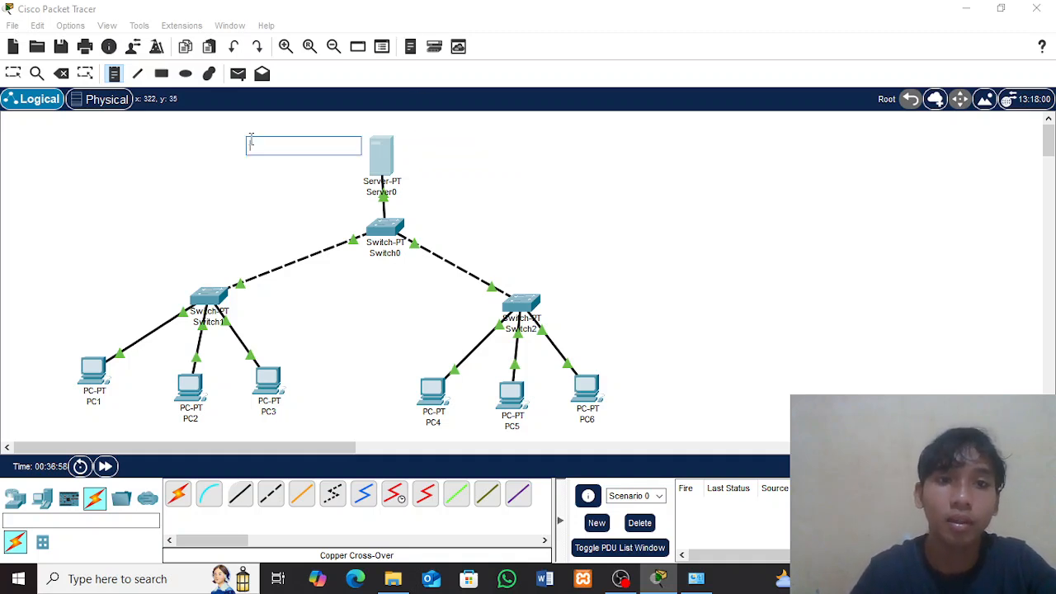
pyautogui.click(15, 79)
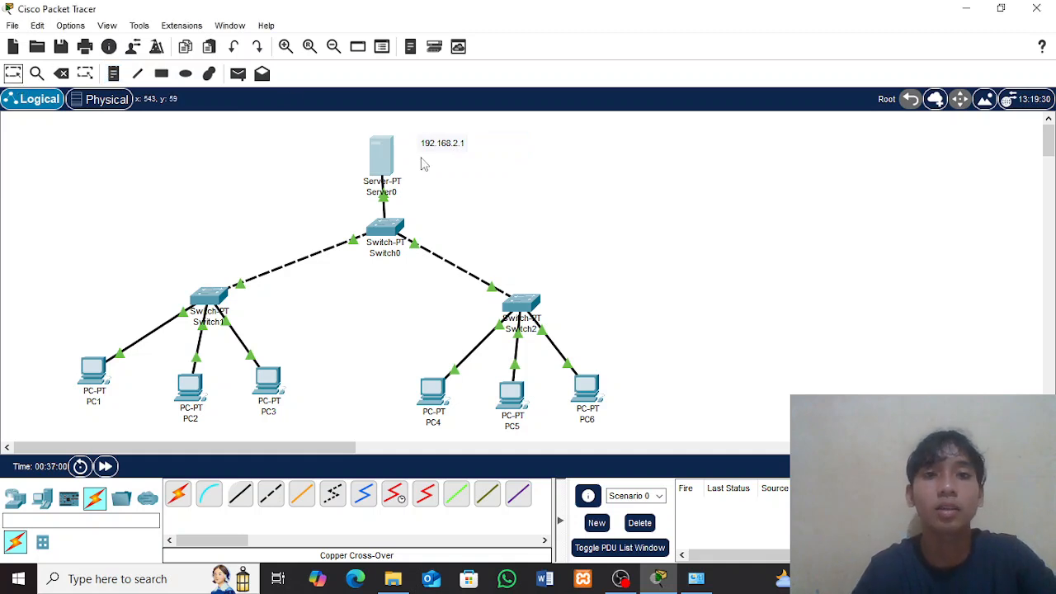
pyautogui.moveTo(451, 153); pyautogui.dragTo(443, 148)
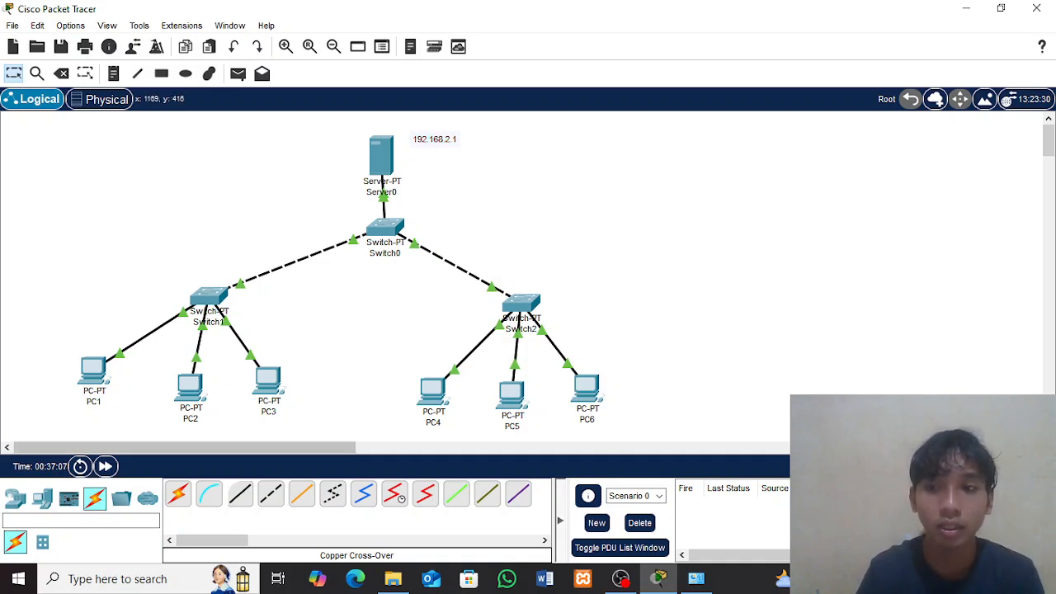
# Switch to simulation mode and create a simple PDU from PC2 to PC1
pyautogui.click(1019, 466)
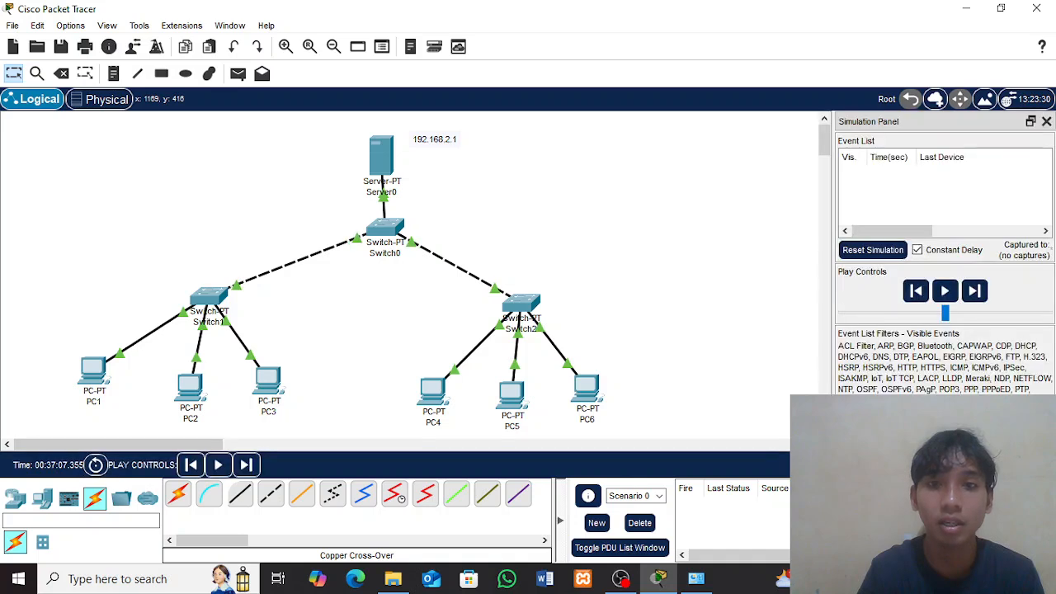
pyautogui.click(239, 74)
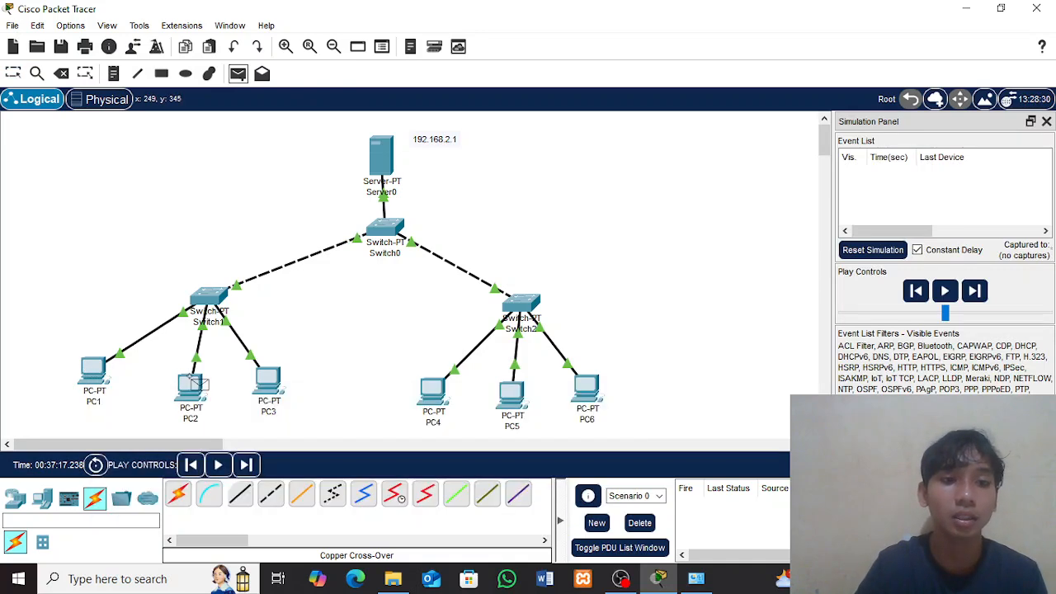
pyautogui.click(198, 385)
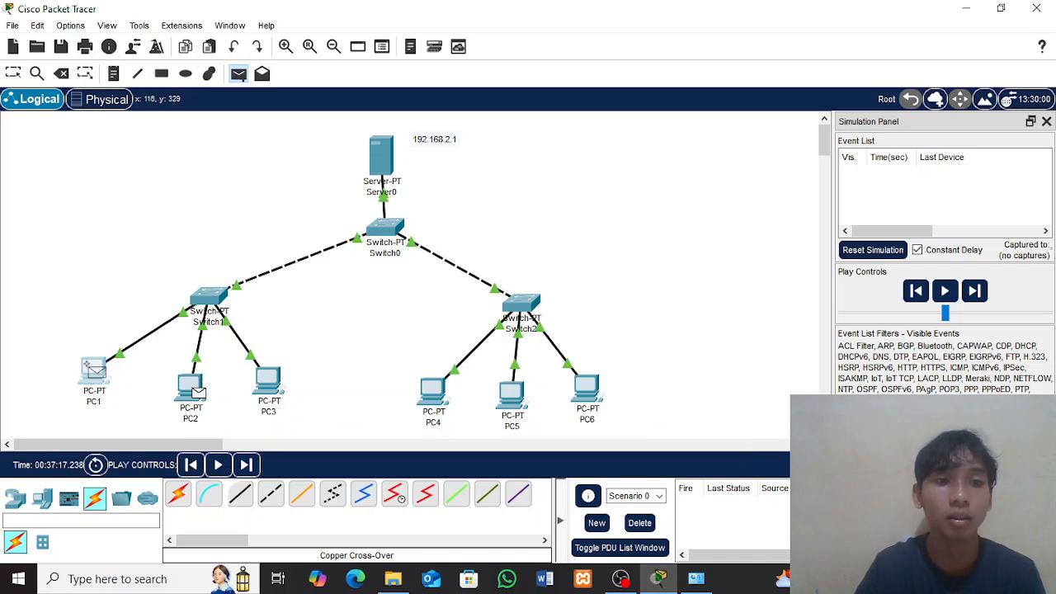
pyautogui.click(93, 369)
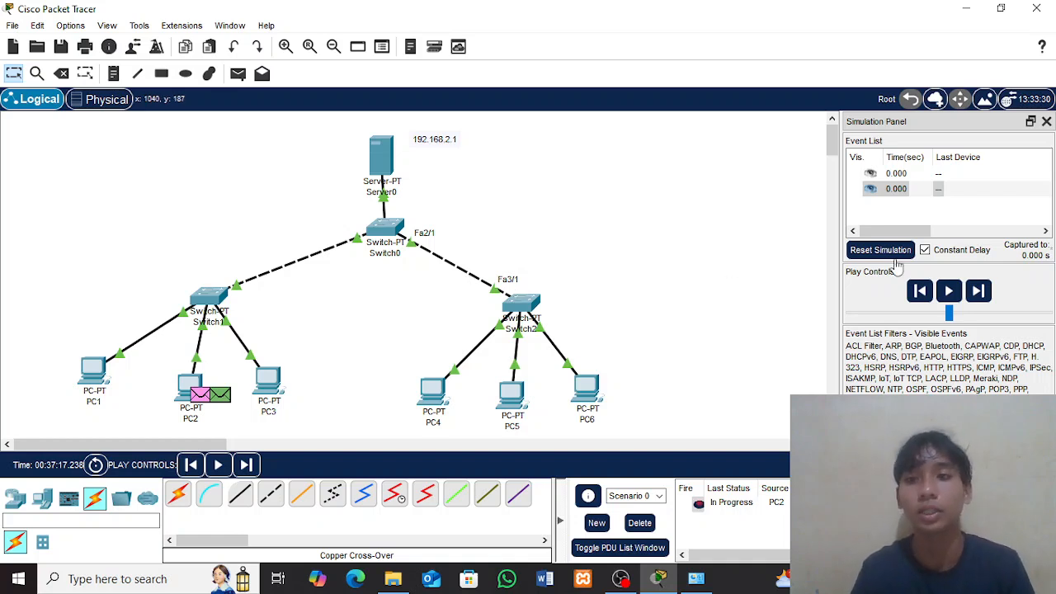
# Play the simulation with a pause at Switch1, and resume it to forward the packet to PC1, PC3 and Switch0
pyautogui.click(951, 290)
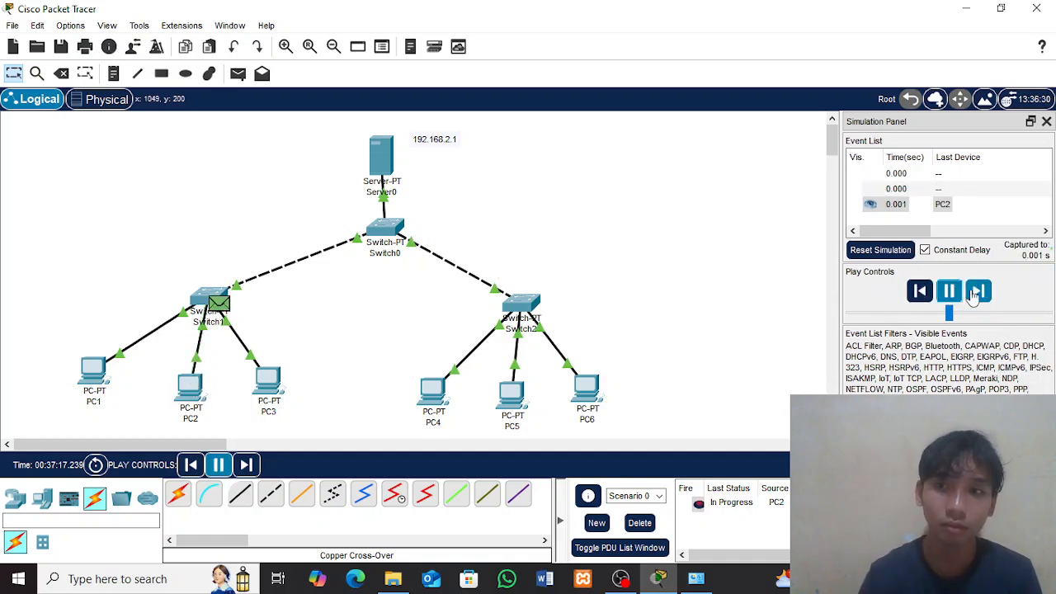
pyautogui.click(950, 290)
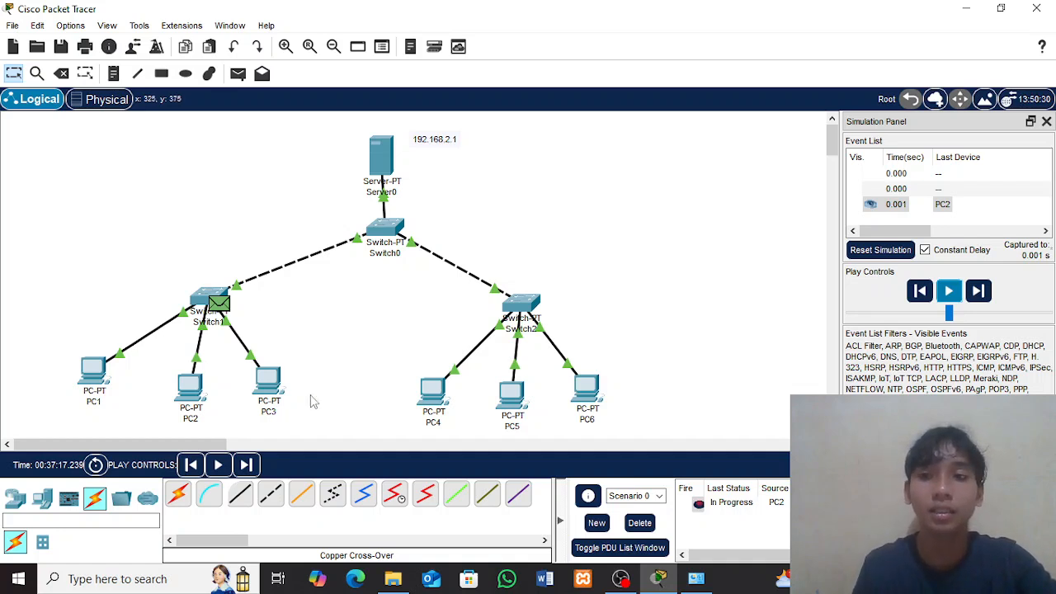
pyautogui.click(955, 300)
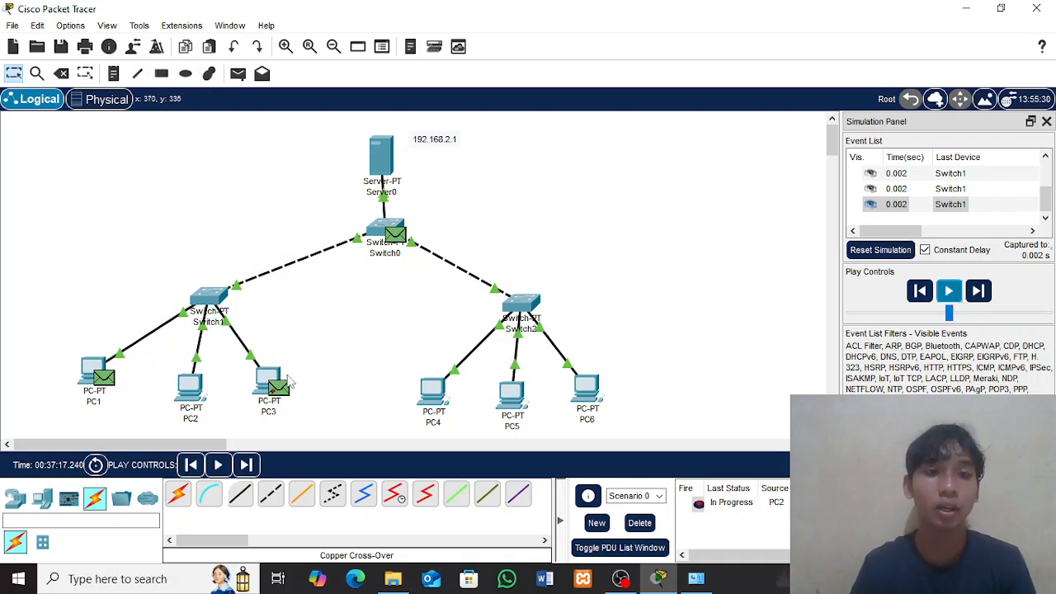
# Resume the PC2-to-PC1 simulation, pause when the packets reach Server0, Switch1 and Switch2, and play on until the PDU is delivered before pausing again
pyautogui.moveTo(287, 395)
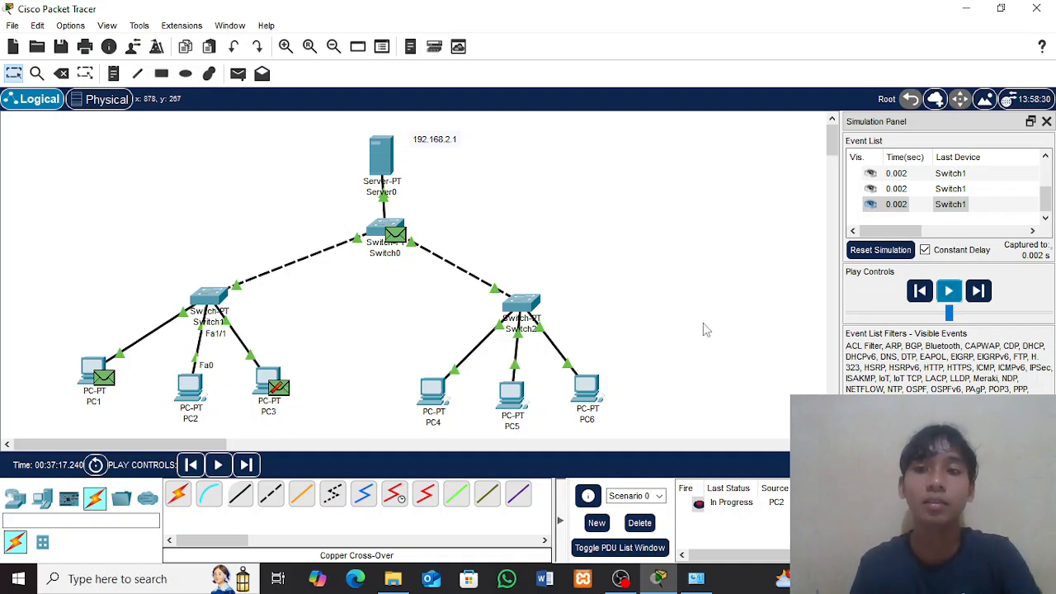
pyautogui.click(946, 293)
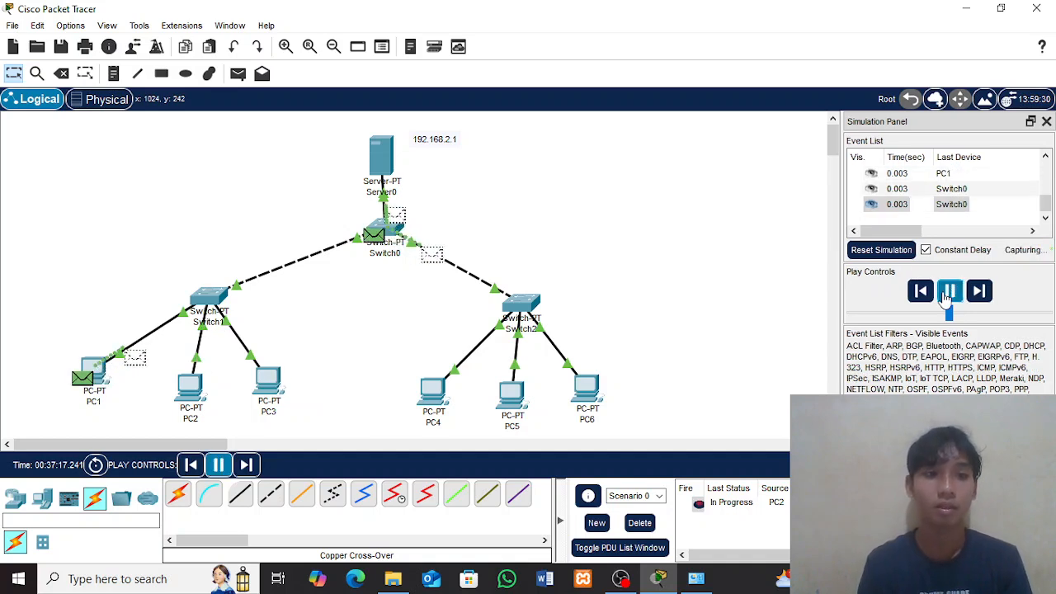
pyautogui.click(946, 294)
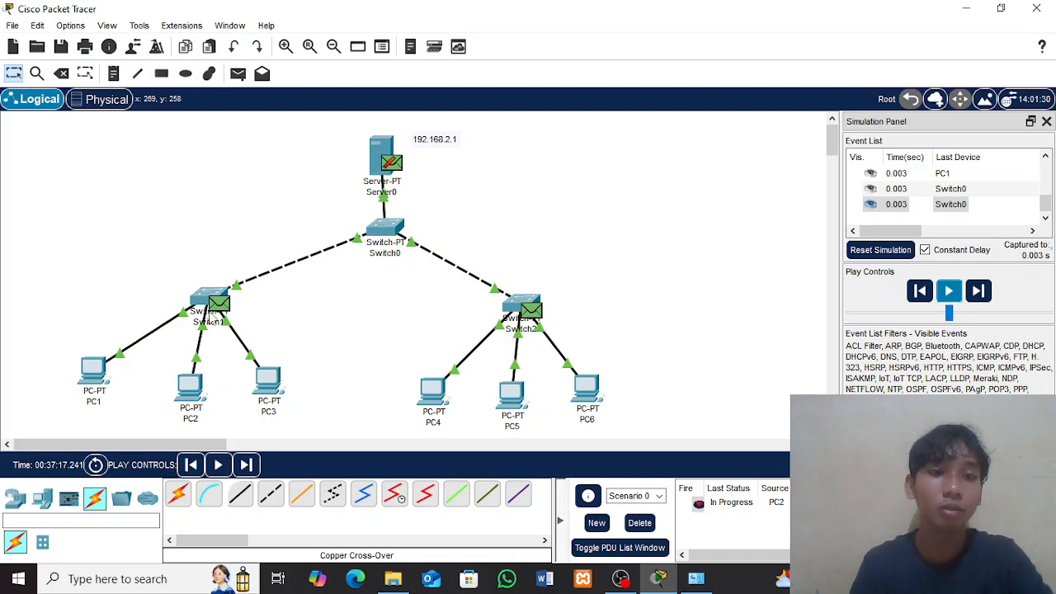
pyautogui.moveTo(212, 321)
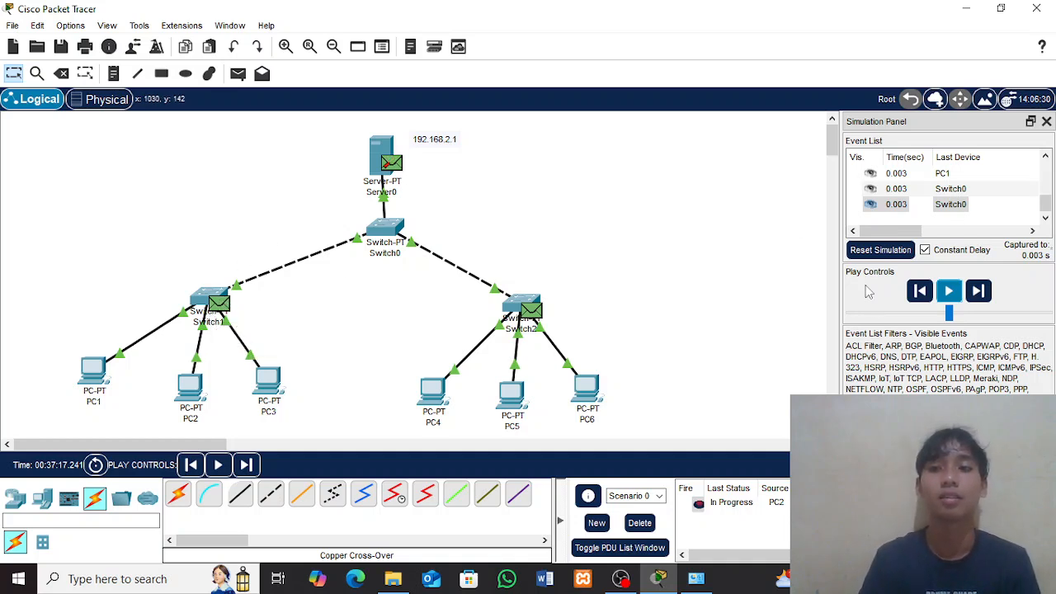
pyautogui.click(950, 289)
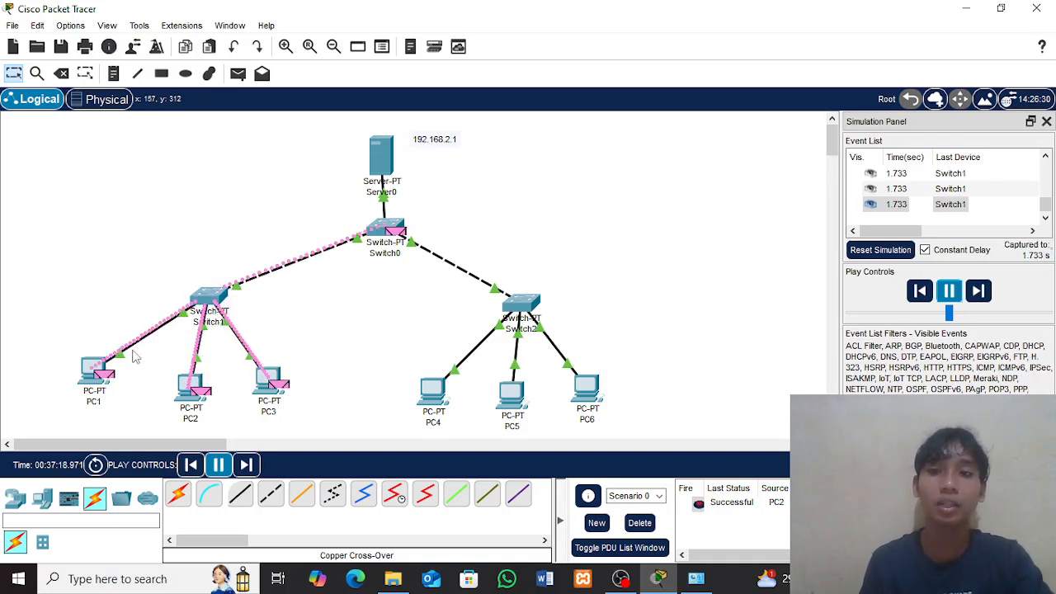
pyautogui.click(956, 293)
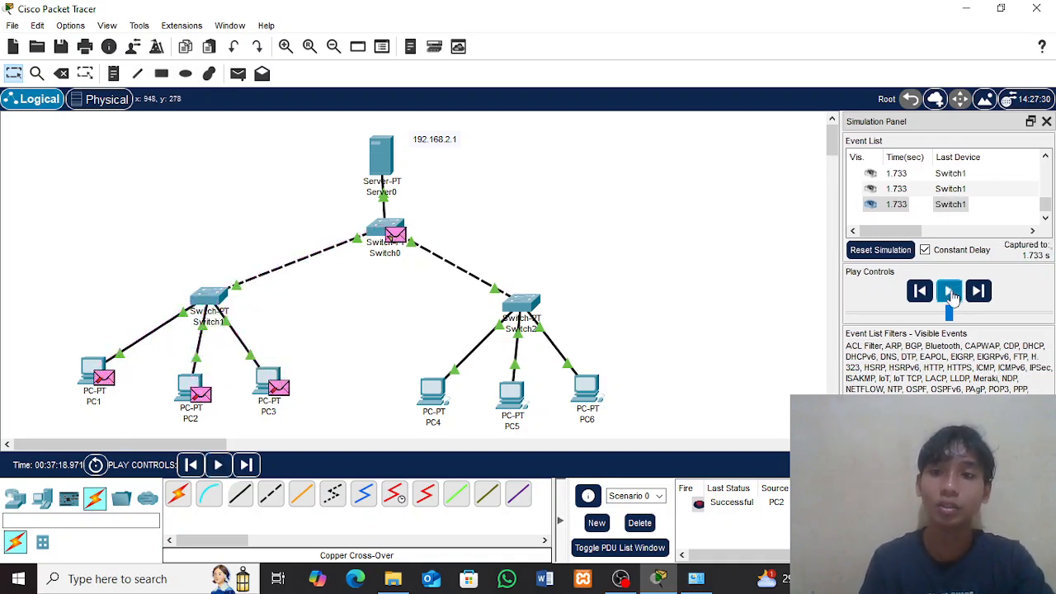
# Delete the current PDU scenario, create a simple PDU from PC2 to PC6, and play its simulation through to delivery
pyautogui.click(644, 528)
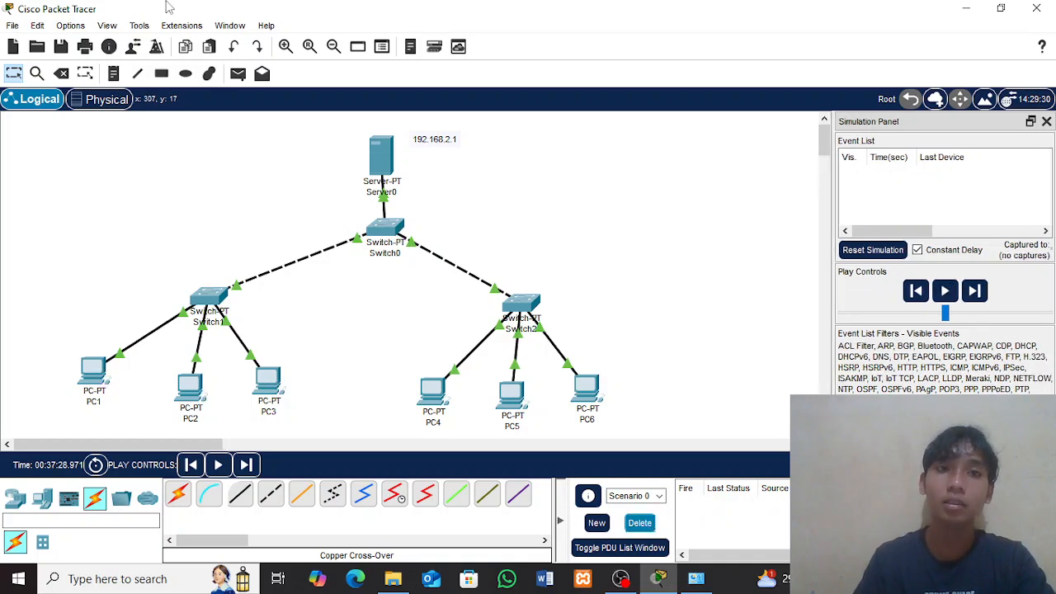
pyautogui.click(237, 74)
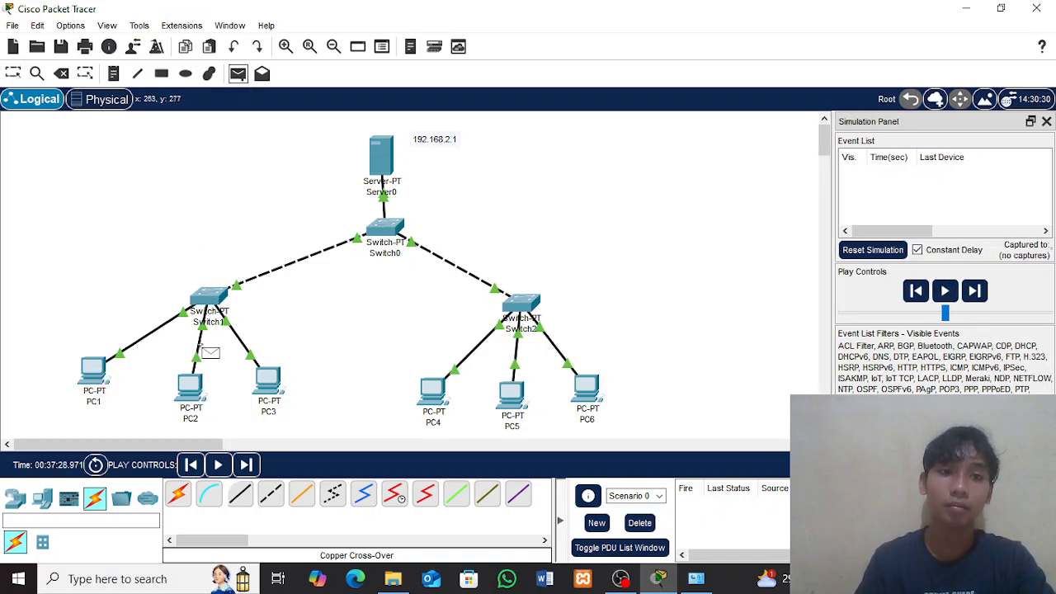
pyautogui.click(197, 385)
pyautogui.click(589, 393)
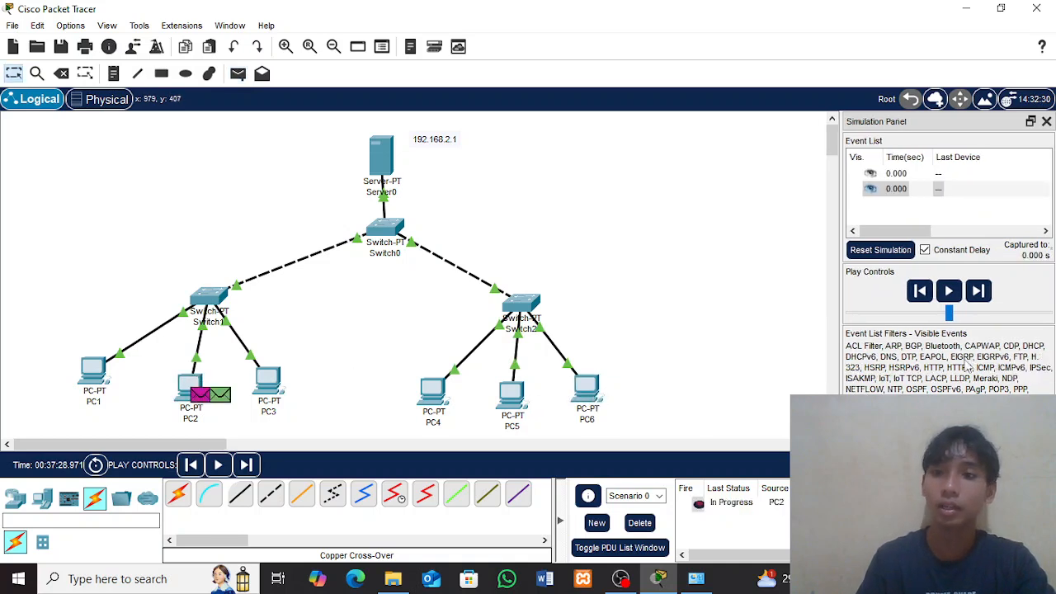
pyautogui.click(949, 296)
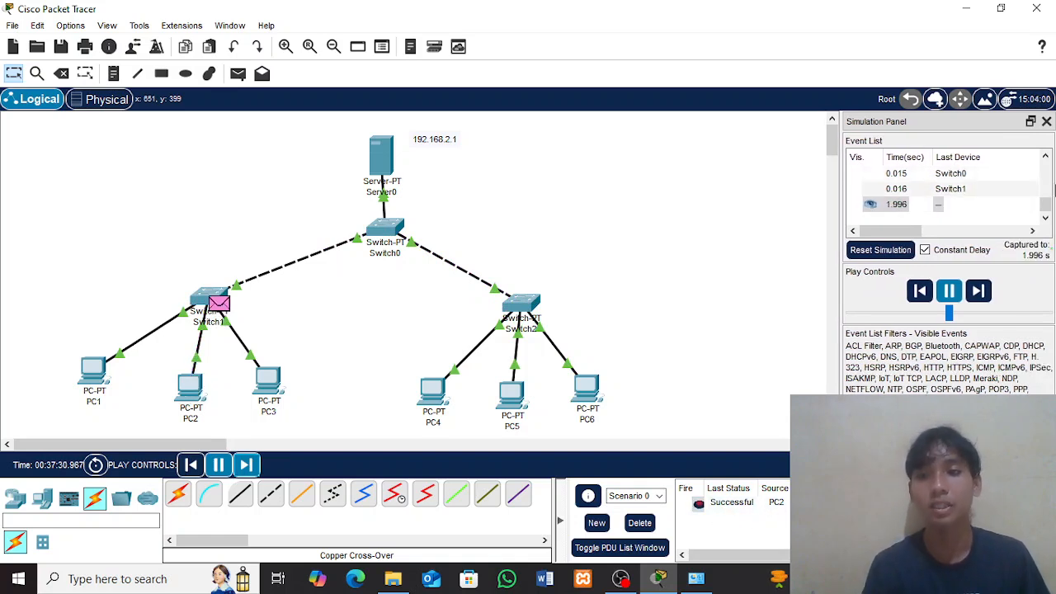
pyautogui.click(1046, 121)
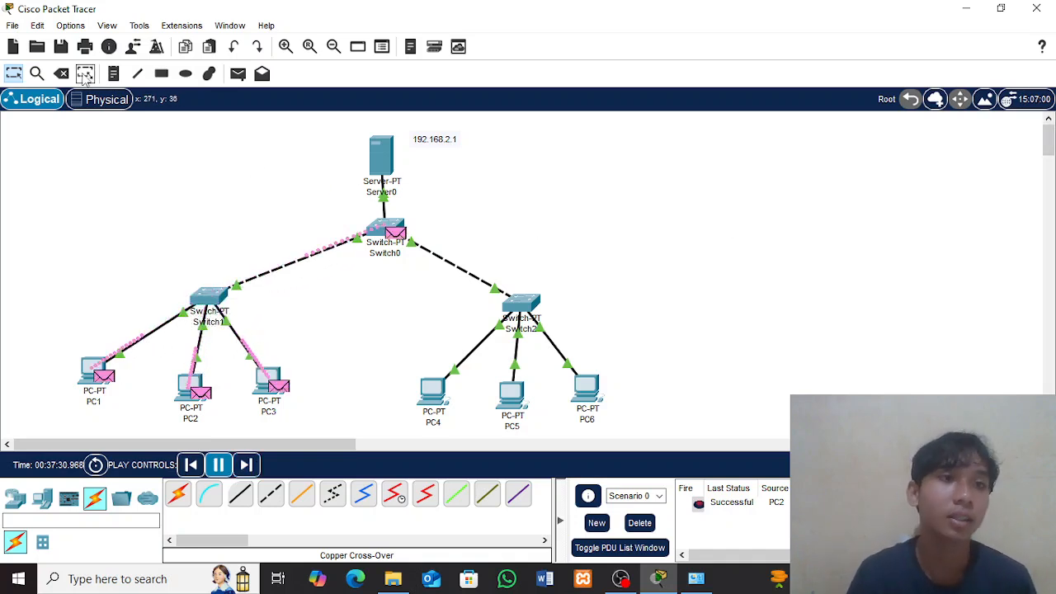
# Start a new empty network file and save the current network as tree in the saves folder
pyautogui.click(16, 29)
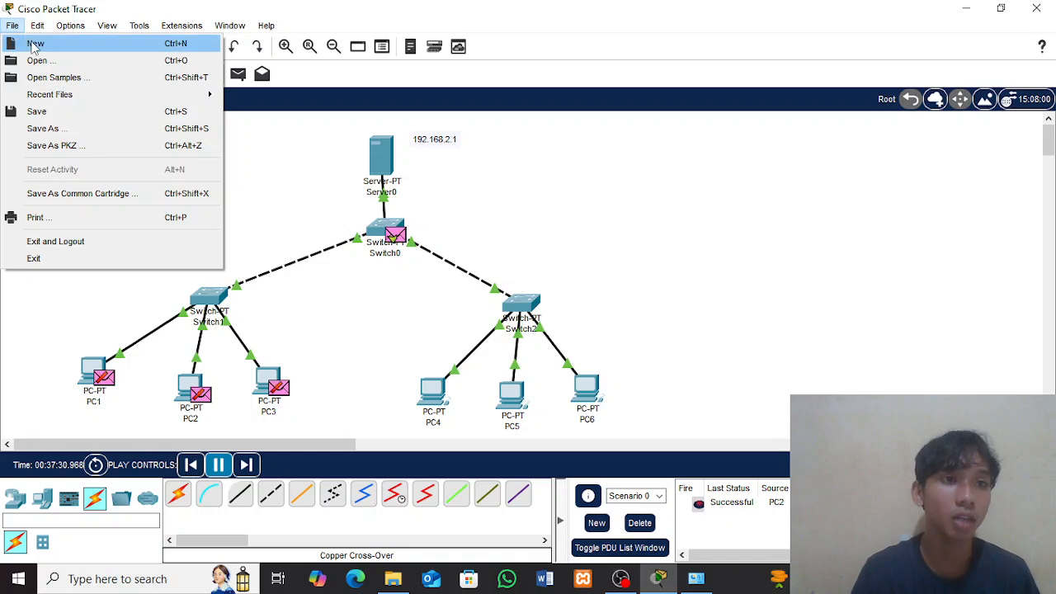
pyautogui.press('Escape')
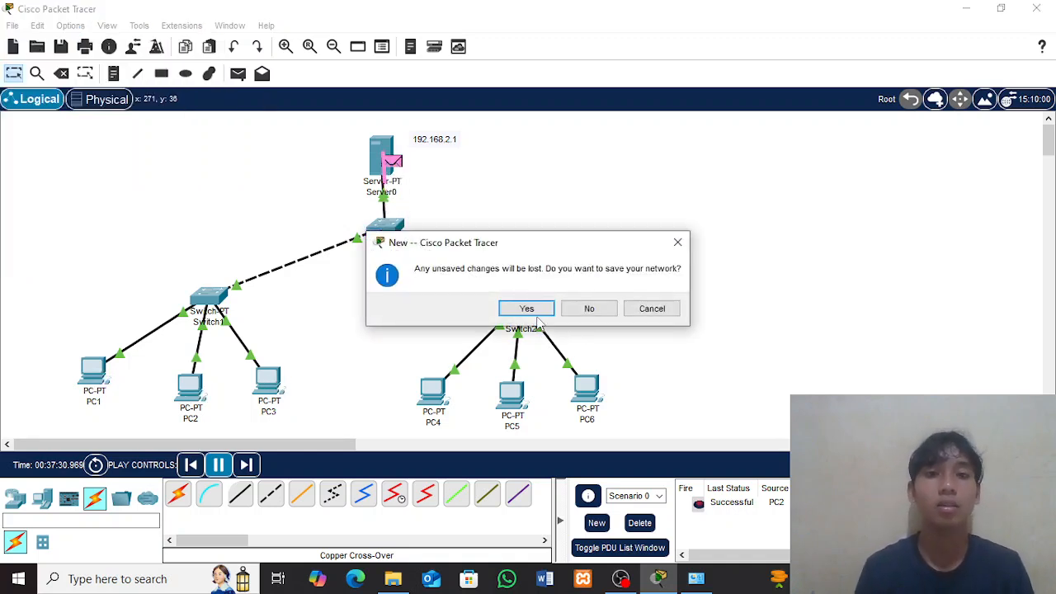
pyautogui.press('Escape')
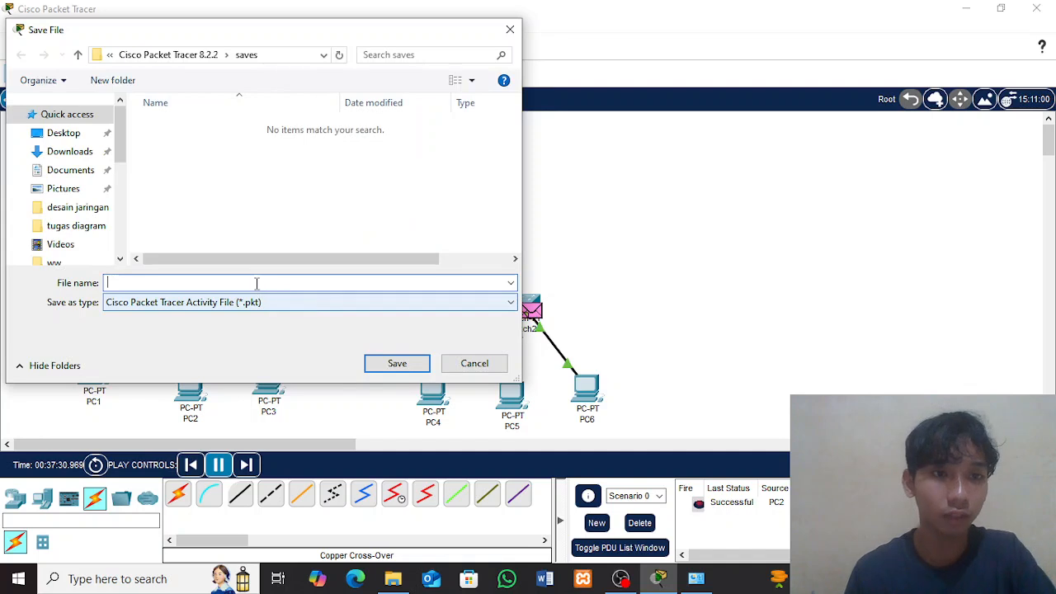
pyautogui.write('tree')
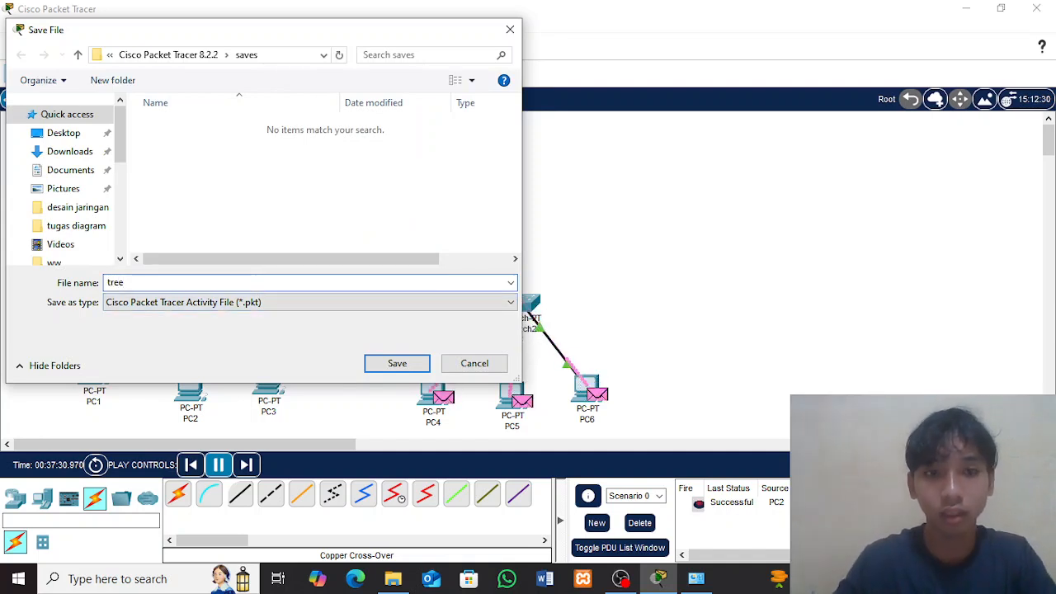
pyautogui.press('Return')
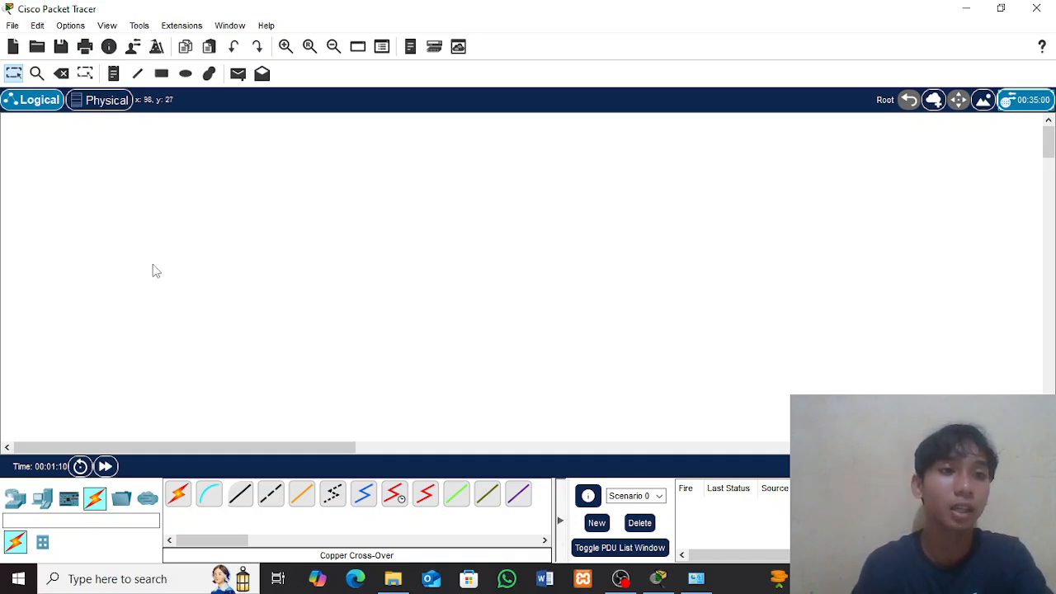
# Place six Switch-PT switches in a ring in the empty workspace, two above, two below and one on each side
pyautogui.click(42, 499)
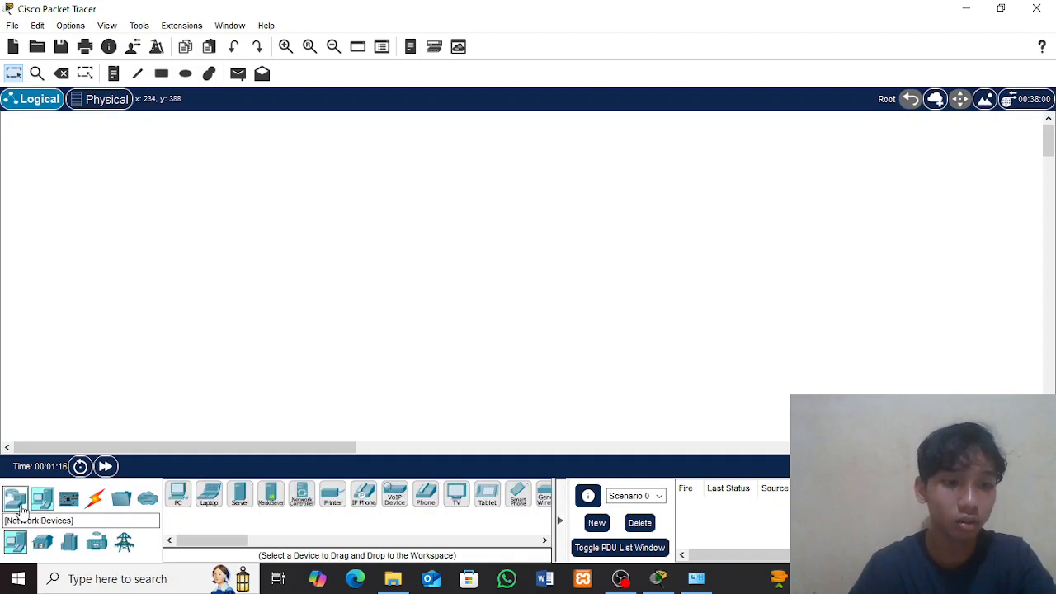
pyautogui.click(15, 499)
pyautogui.click(48, 546)
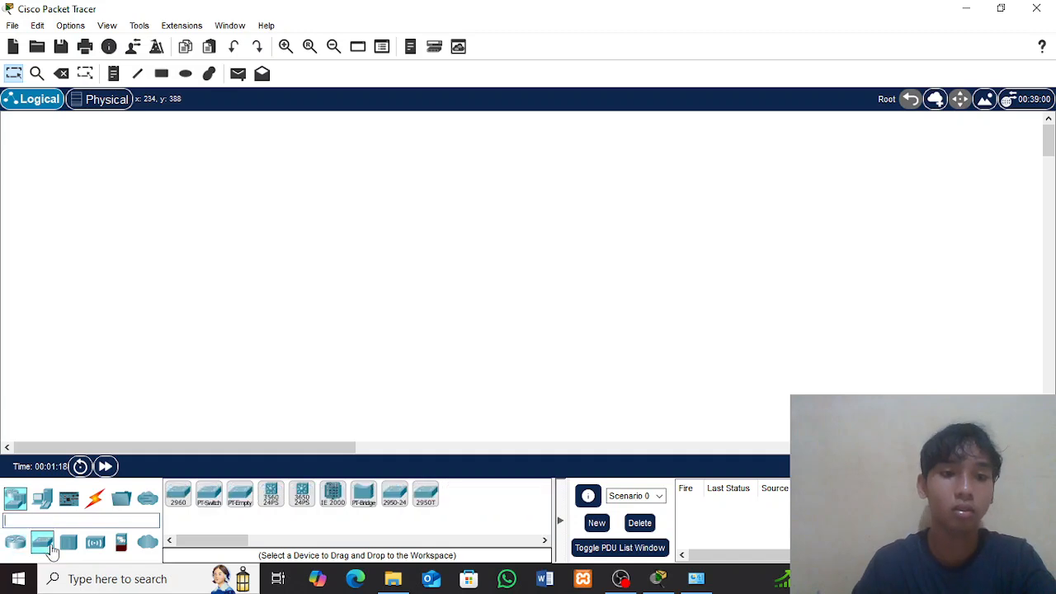
pyautogui.click(210, 492)
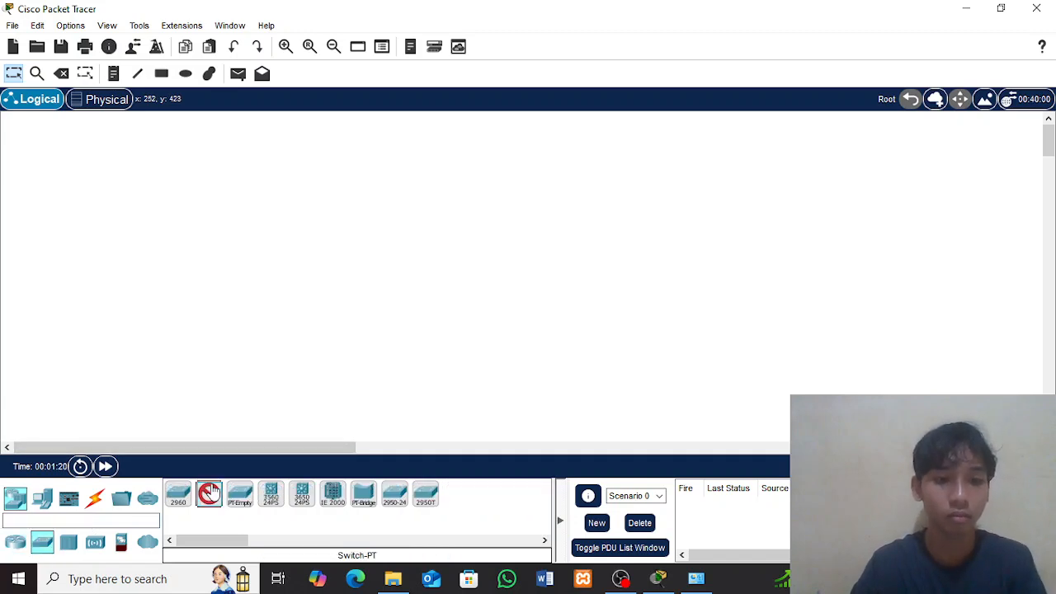
pyautogui.click(268, 153)
pyautogui.click(374, 155)
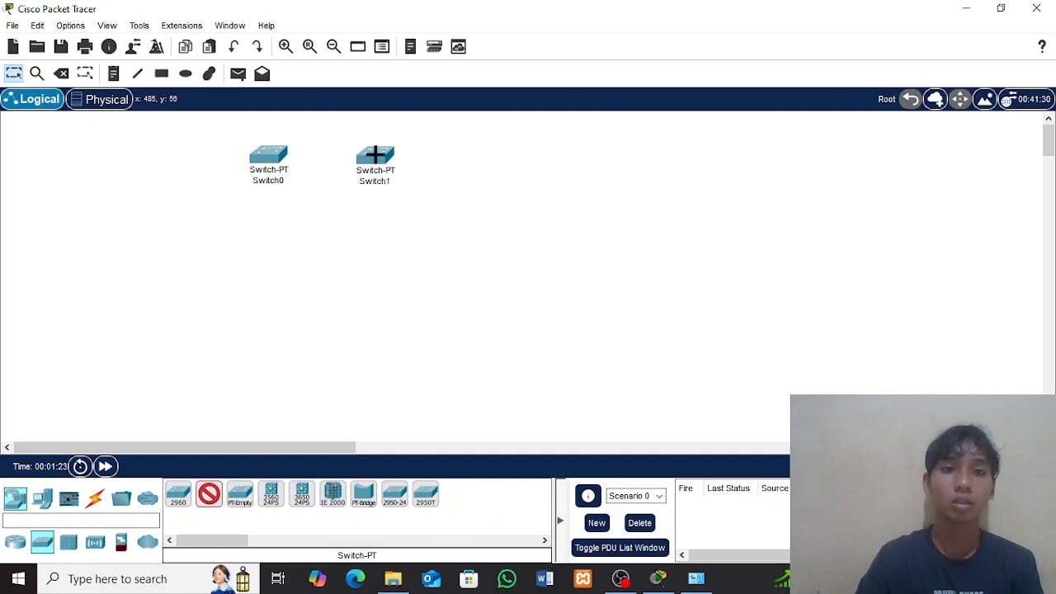
pyautogui.click(464, 283)
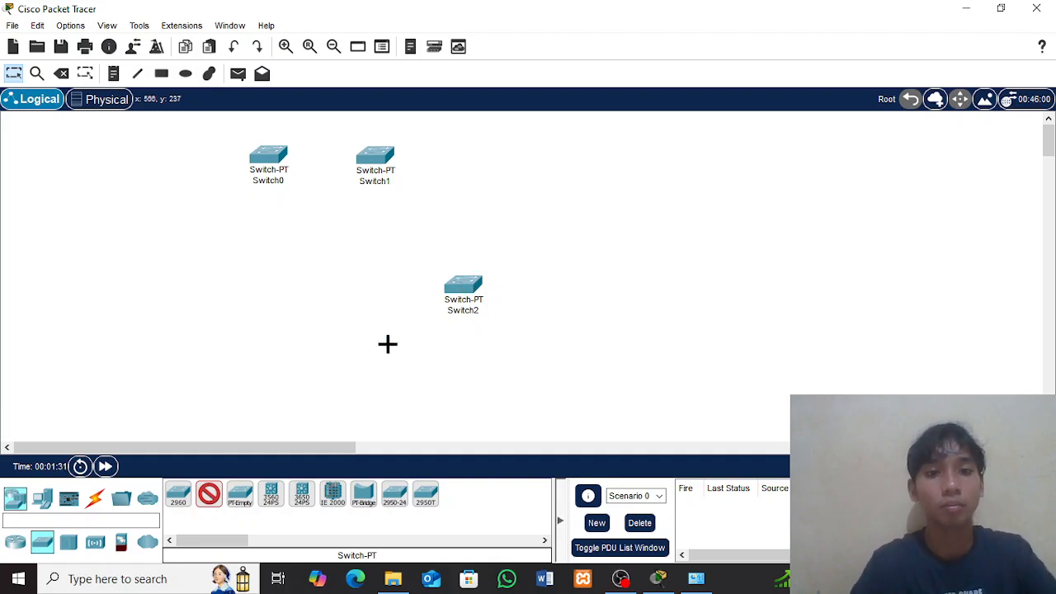
pyautogui.click(353, 378)
pyautogui.click(278, 379)
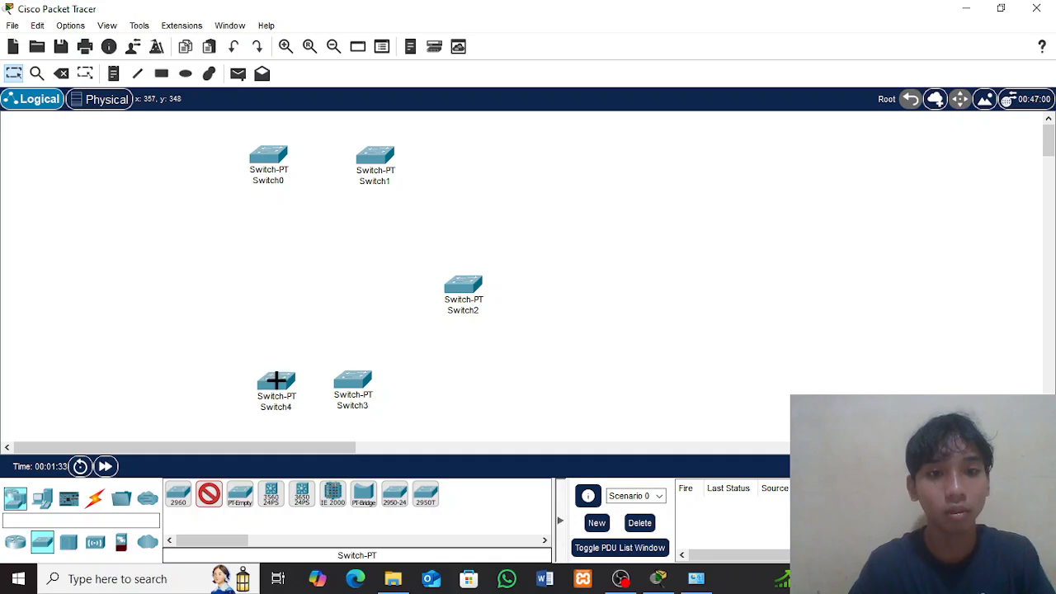
pyautogui.click(186, 264)
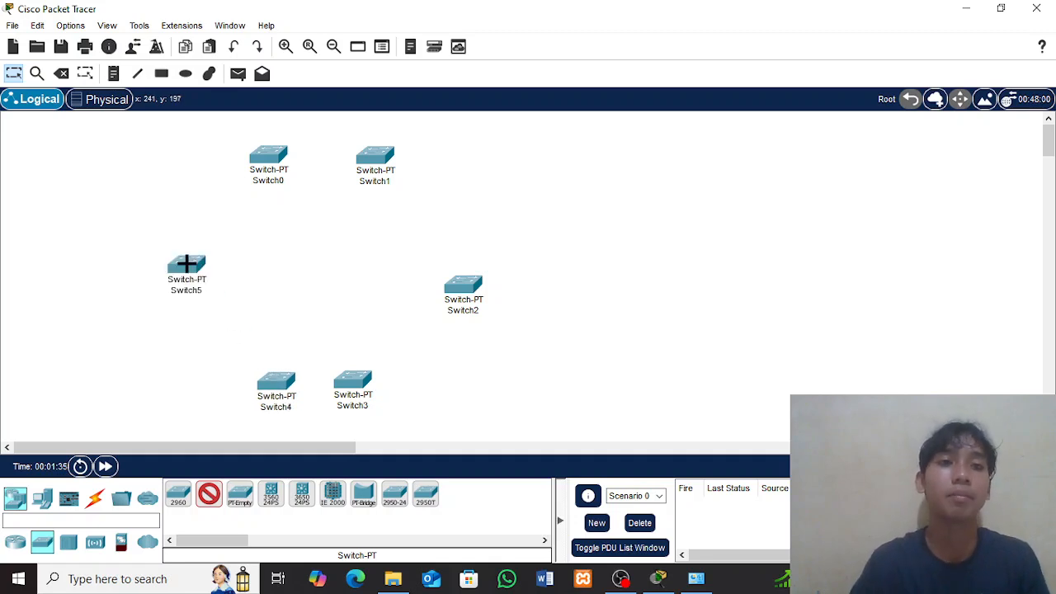
pyautogui.click(18, 77)
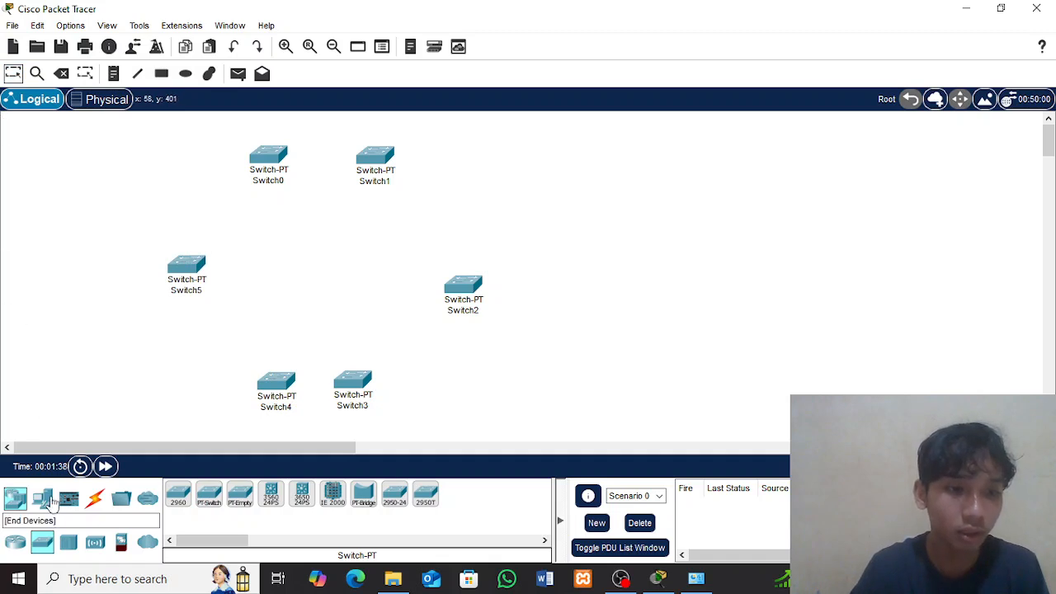
# Place six Laptop-PT laptops around the outside of the switch ring, one beside each switch
pyautogui.click(43, 498)
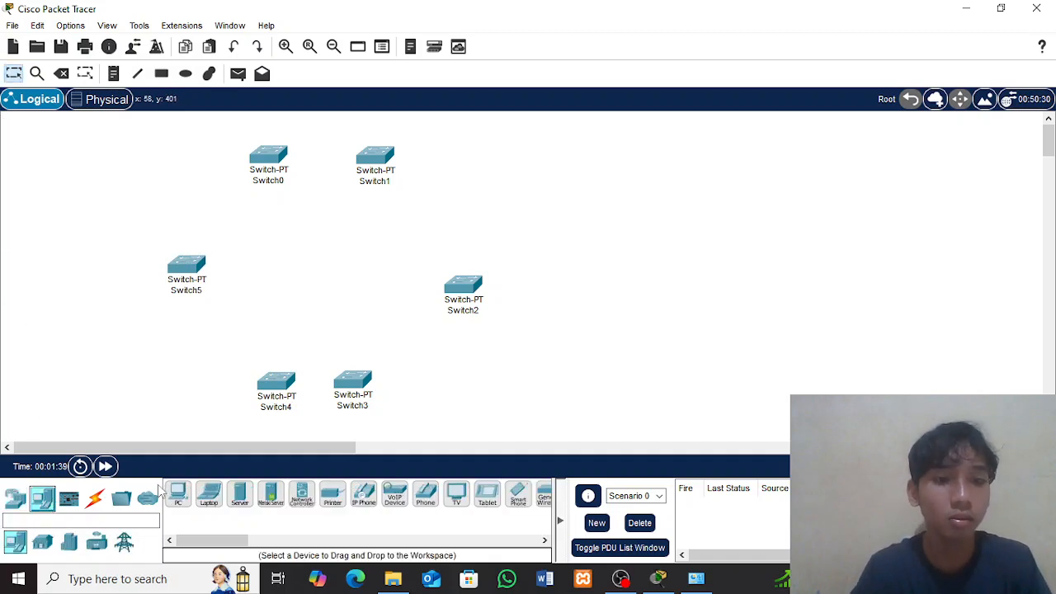
pyautogui.click(209, 495)
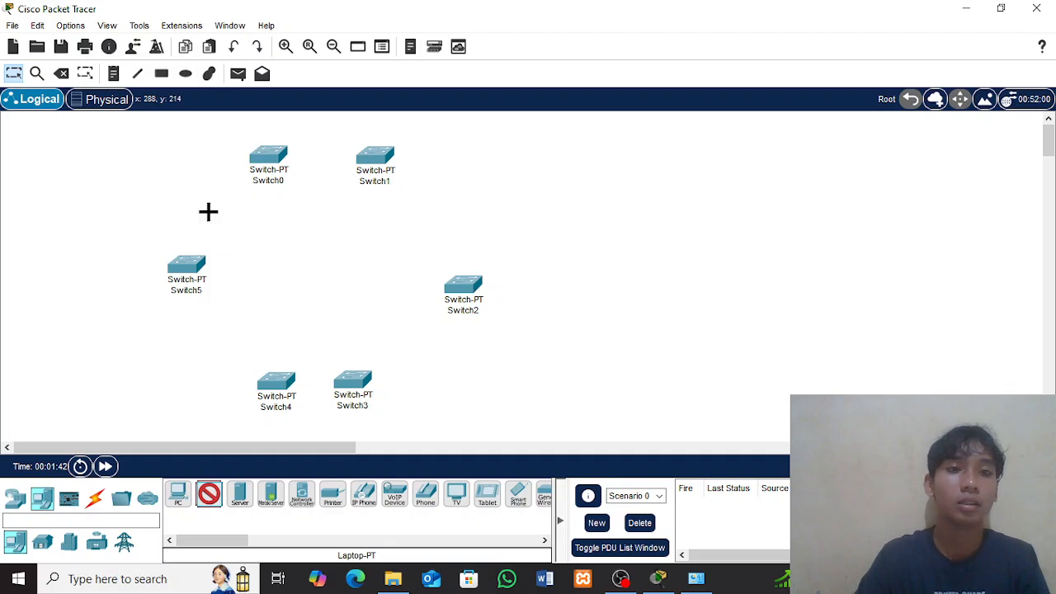
pyautogui.click(182, 145)
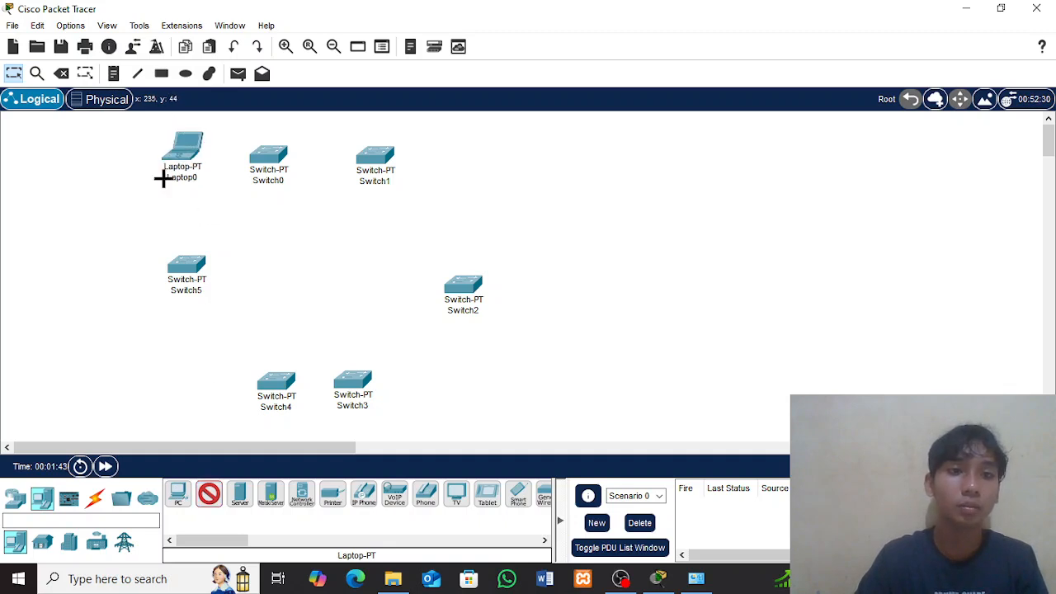
pyautogui.click(84, 268)
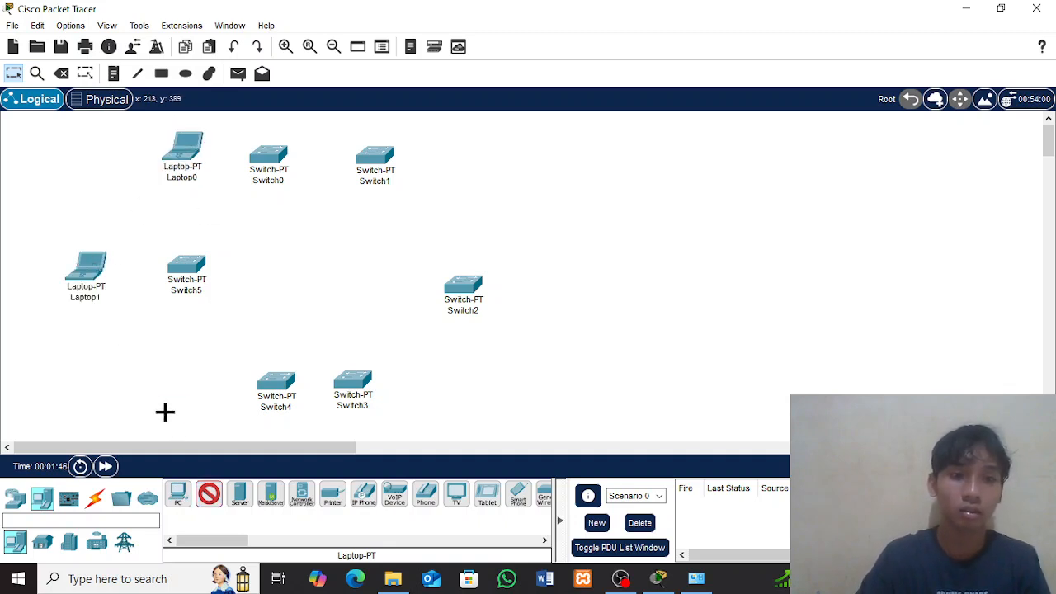
pyautogui.click(165, 411)
pyautogui.click(445, 418)
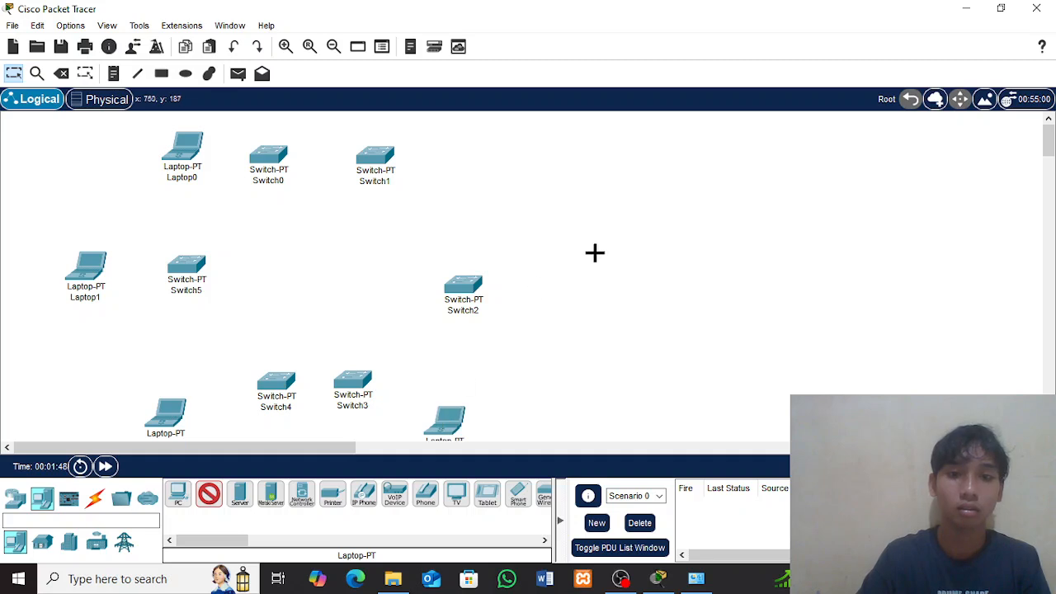
pyautogui.click(577, 295)
pyautogui.click(484, 160)
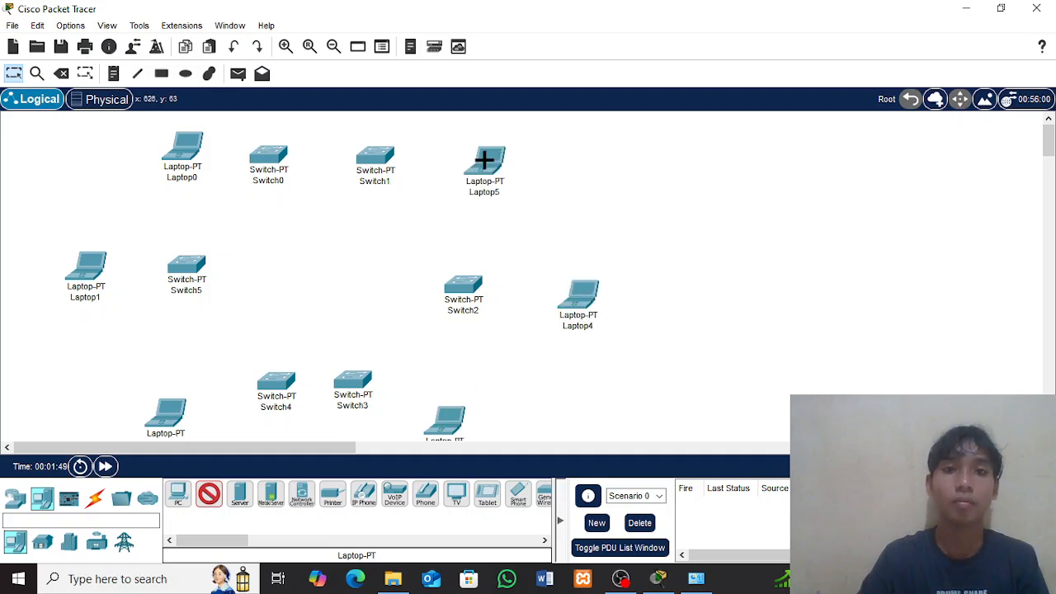
pyautogui.click(12, 75)
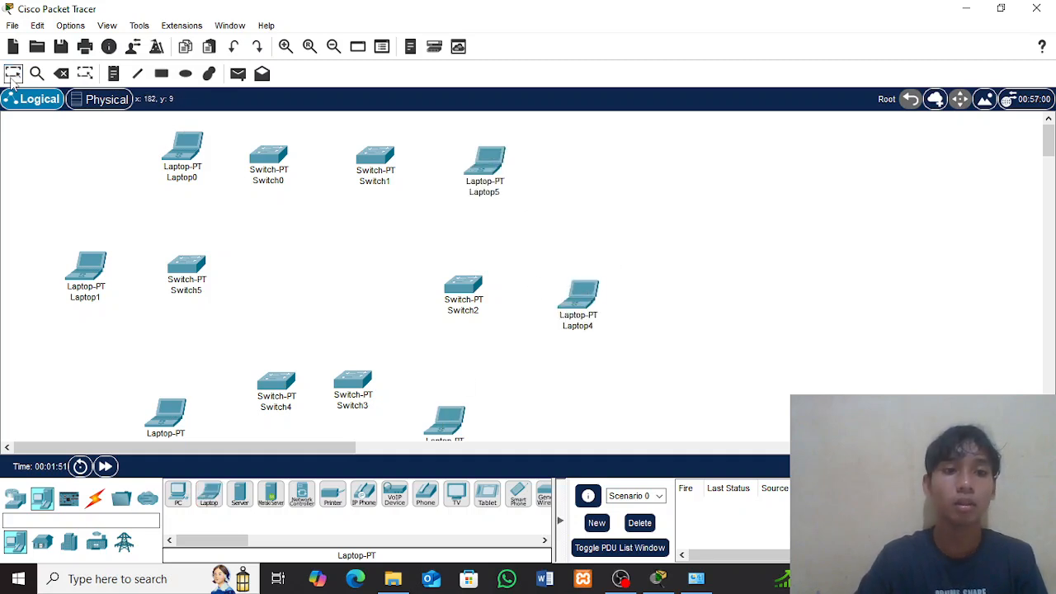
# Connect Switch0 FastEthernet0/1 to Switch5 FastEthernet0/1 with a copper cross-over cable
pyautogui.click(96, 500)
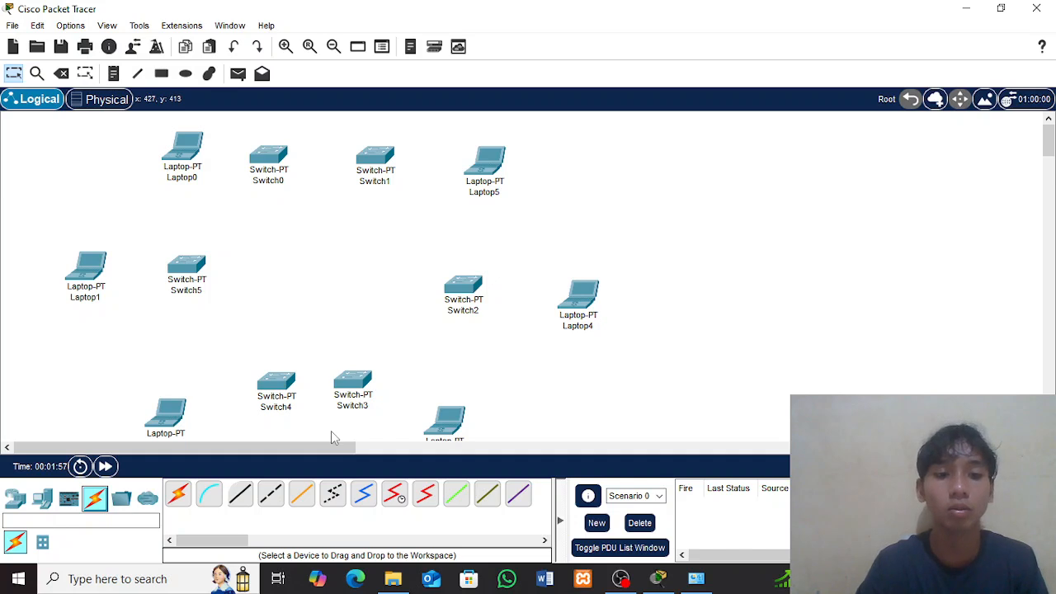
pyautogui.click(270, 495)
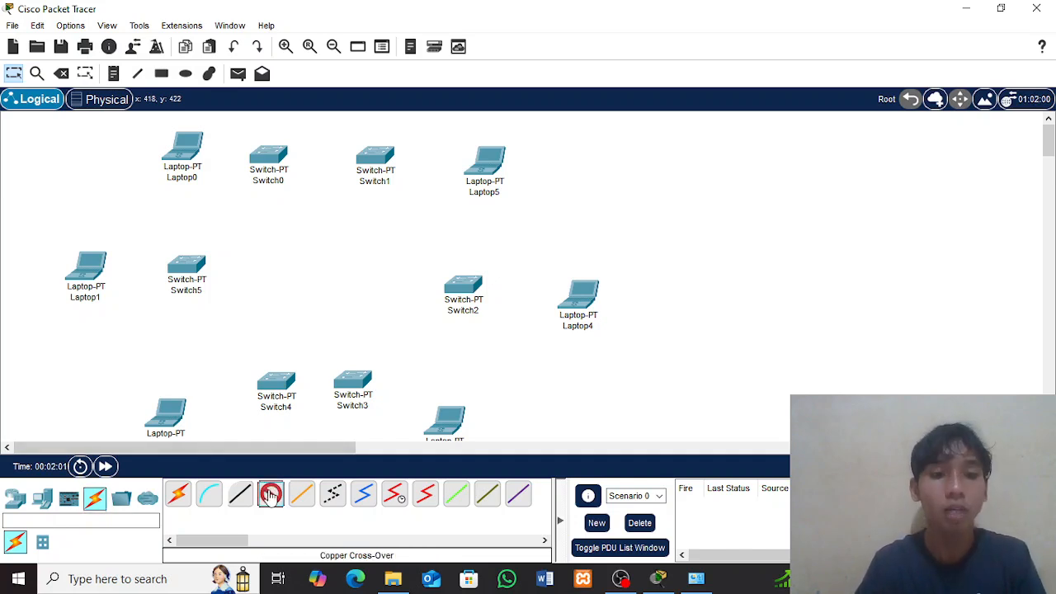
pyautogui.click(280, 170)
pyautogui.click(307, 192)
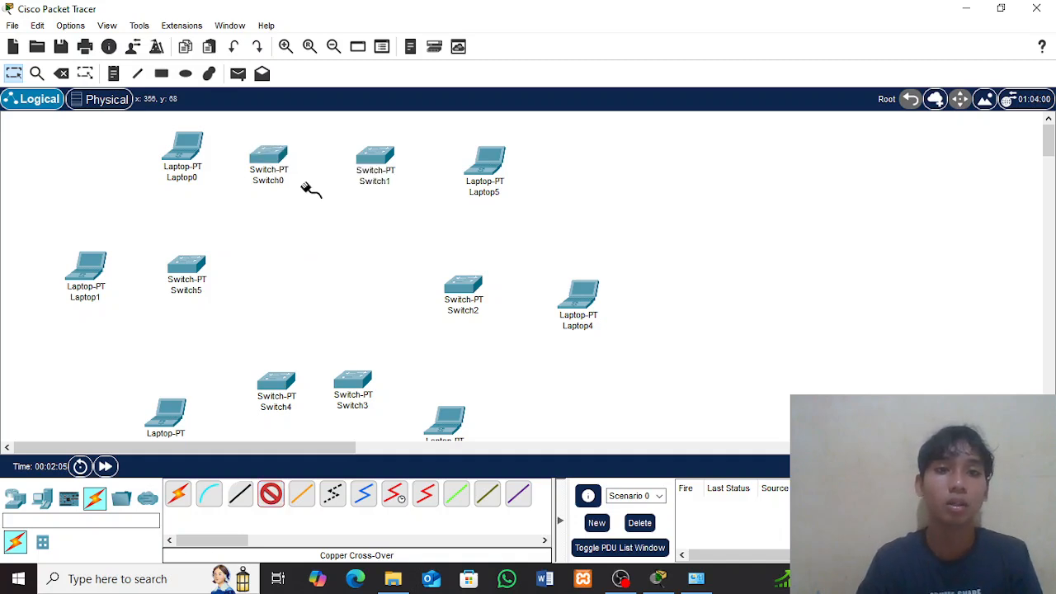
pyautogui.click(192, 265)
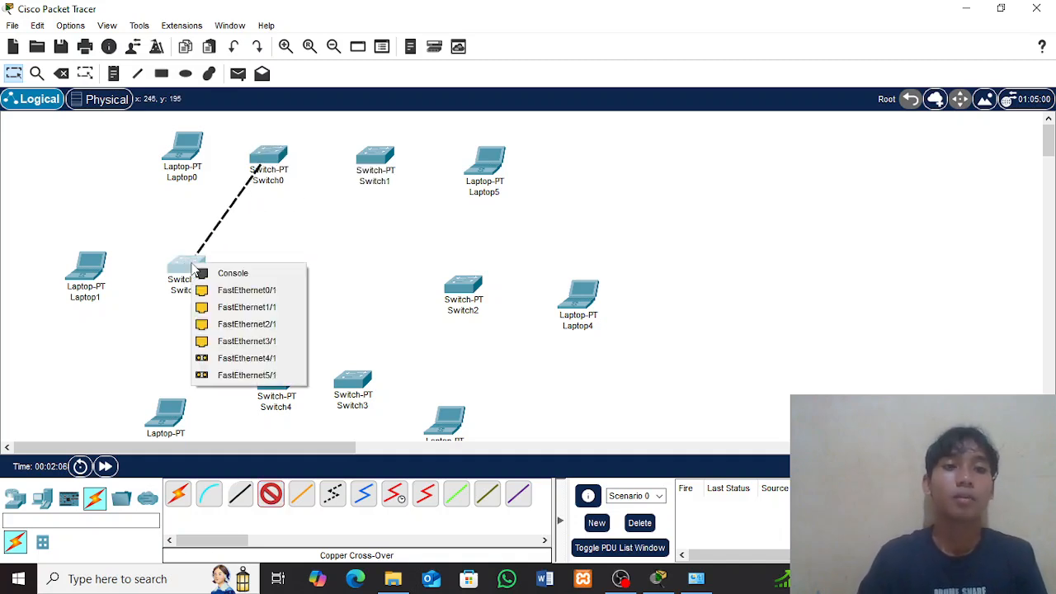
pyautogui.click(221, 289)
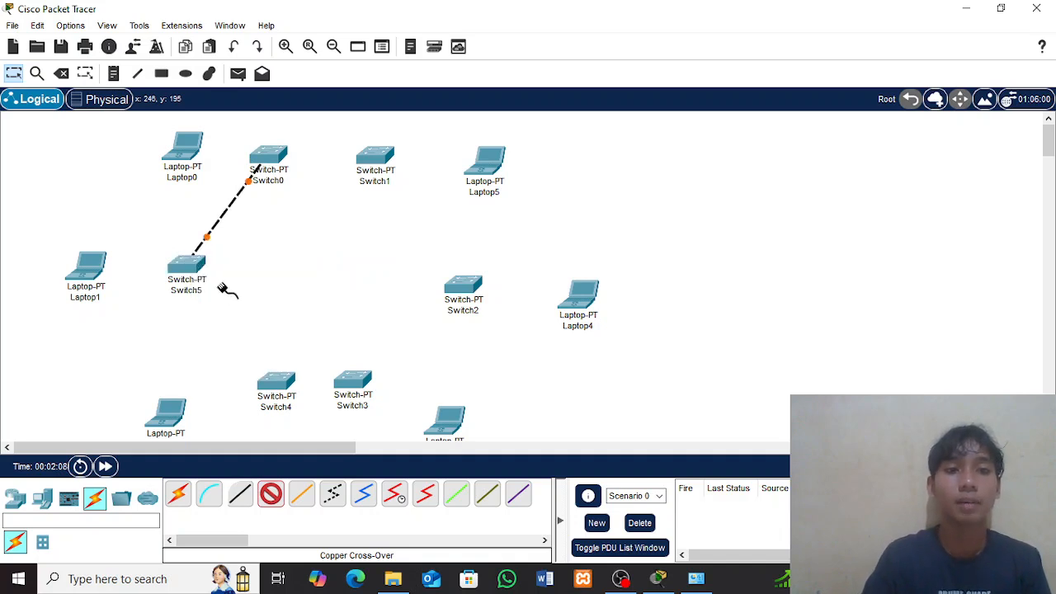
# Extend the cross-over ring from Switch5 FastEthernet1/1 to Switch4 FastEthernet0/1, and from Switch4 to Switch3 FastEthernet0/1
pyautogui.click(191, 262)
pyautogui.click(223, 288)
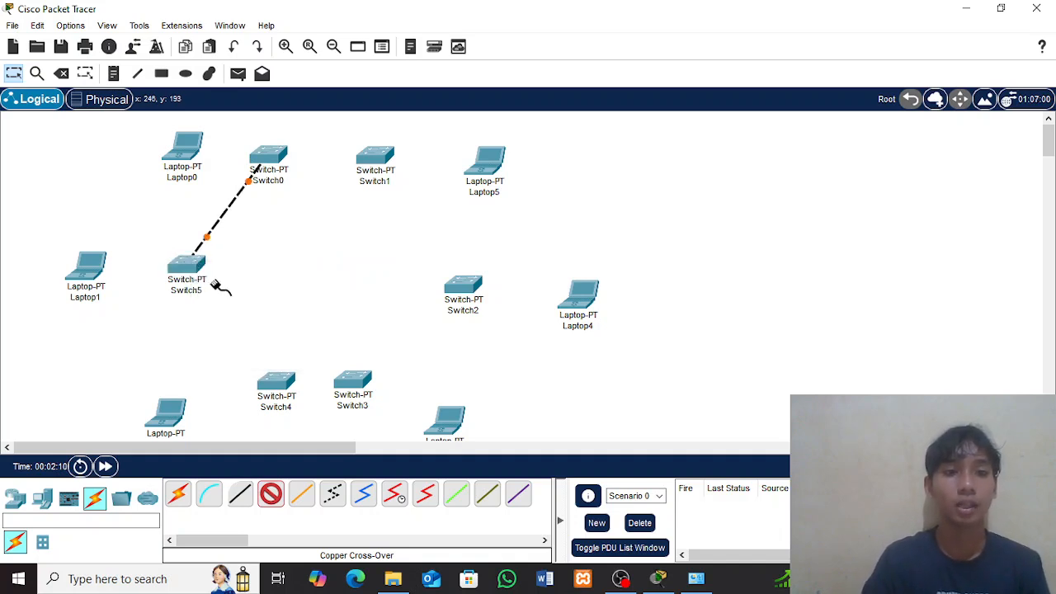
pyautogui.click(277, 383)
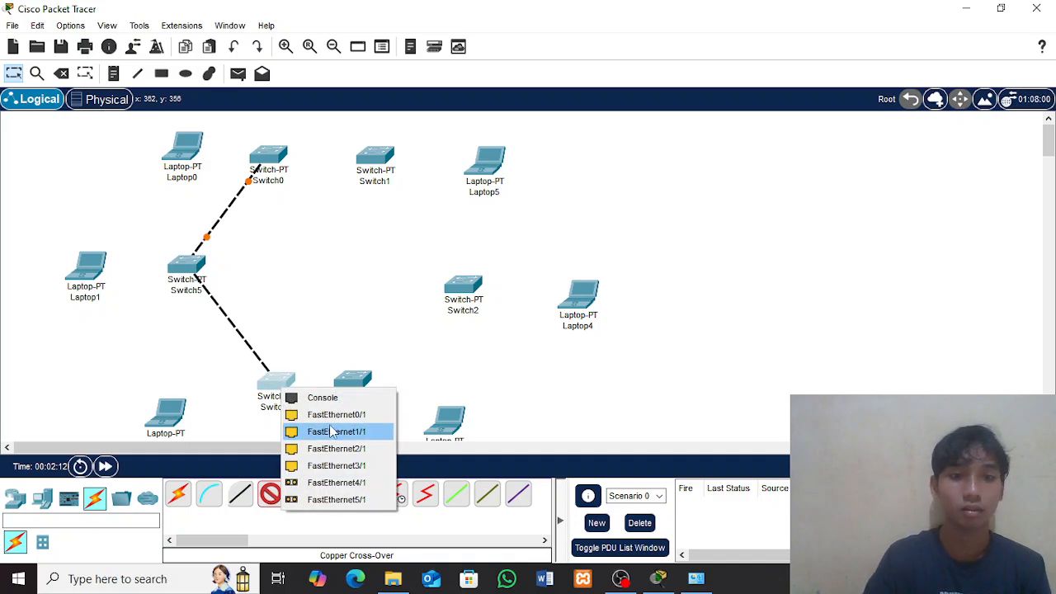
pyautogui.click(328, 417)
pyautogui.click(283, 373)
pyautogui.click(328, 402)
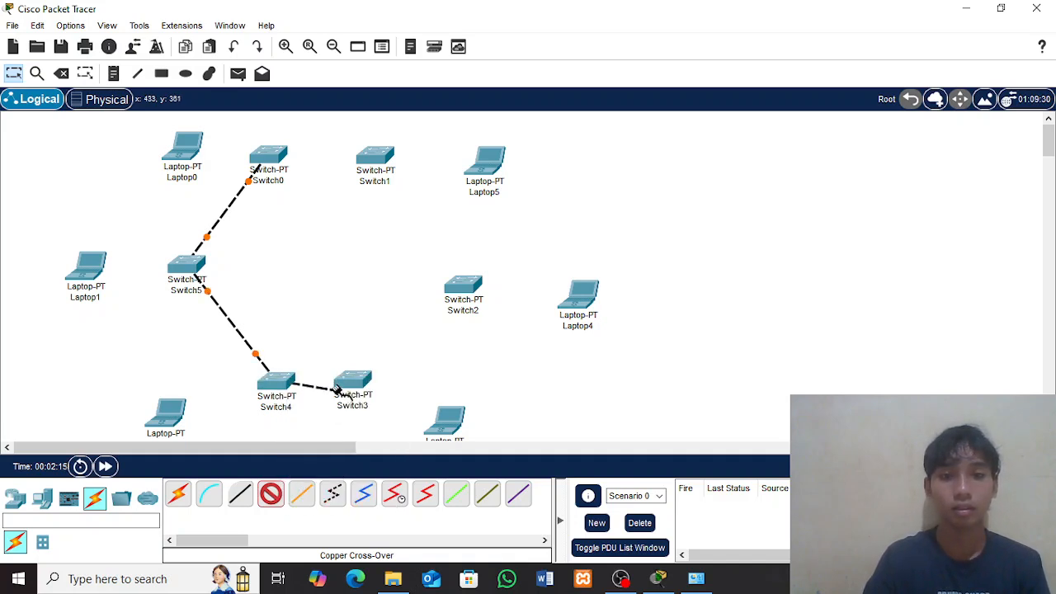
pyautogui.click(353, 381)
pyautogui.click(381, 413)
# Run cross-over cables from Switch3 FastEthernet1/1 to Switch2 FastEthernet0/1 and from Switch2 FastEthernet1/1 to Switch1 FastEthernet0/1
pyautogui.click(346, 371)
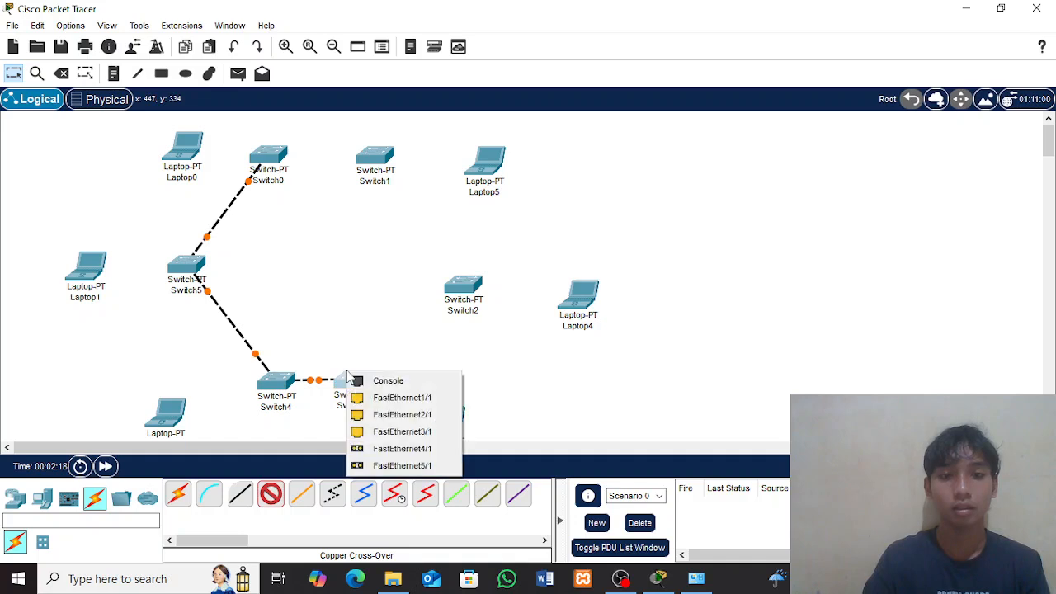
pyautogui.click(386, 398)
pyautogui.click(464, 287)
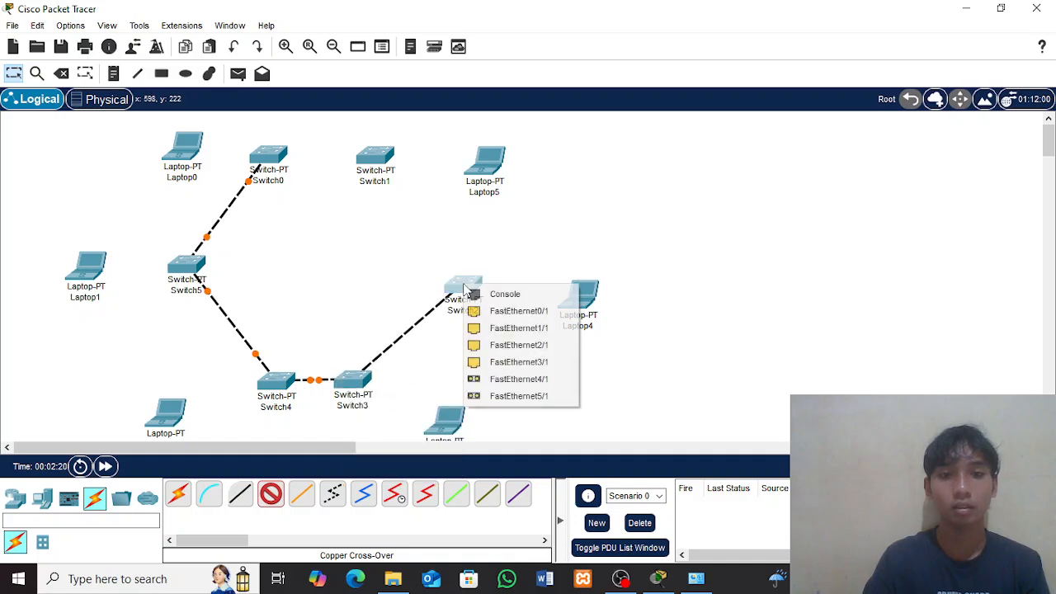
pyautogui.click(485, 311)
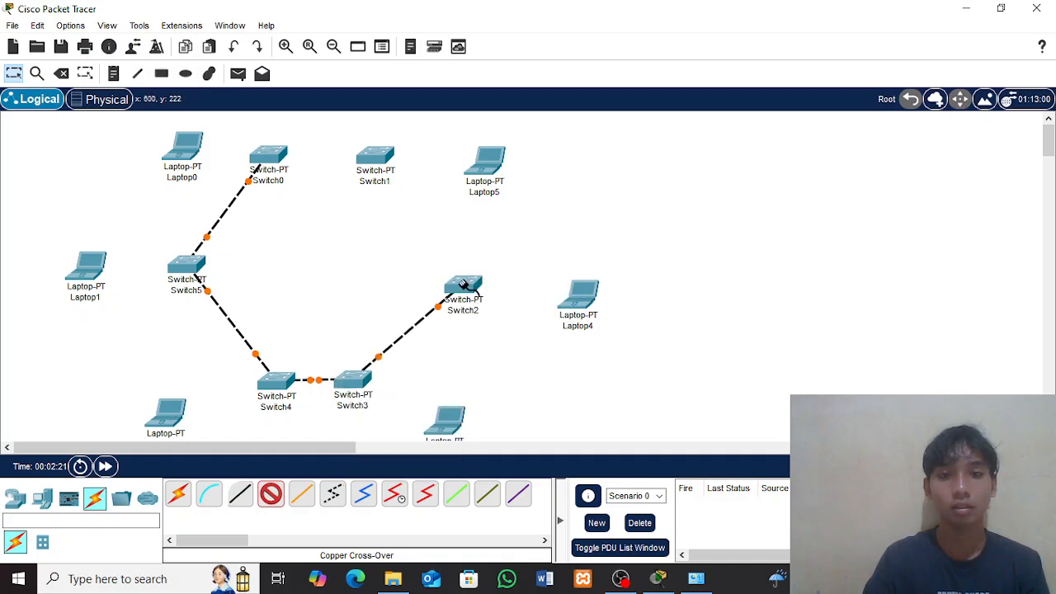
pyautogui.click(464, 288)
pyautogui.click(481, 306)
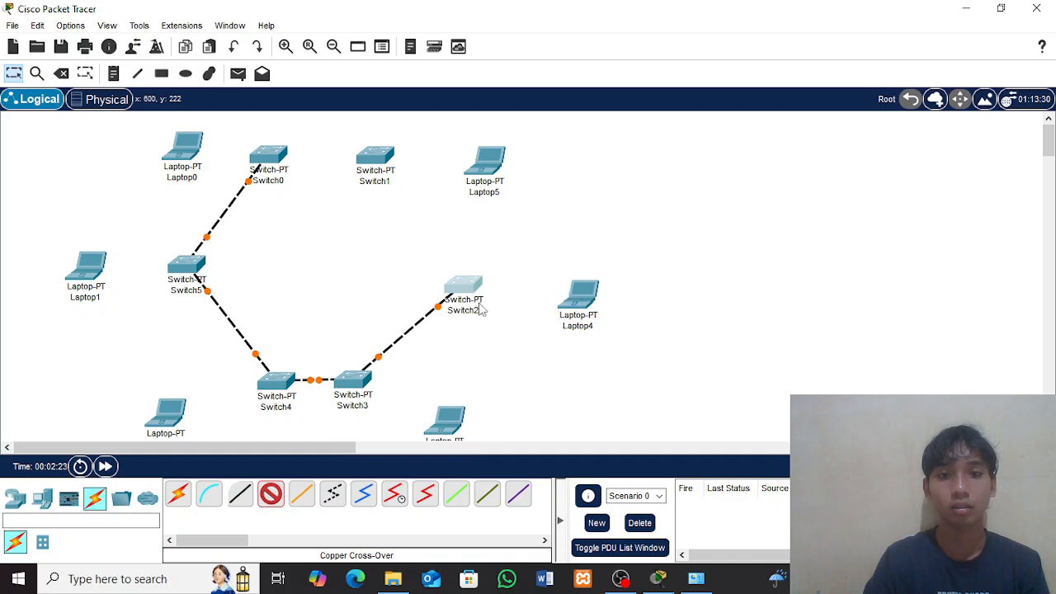
pyautogui.click(387, 161)
pyautogui.click(437, 187)
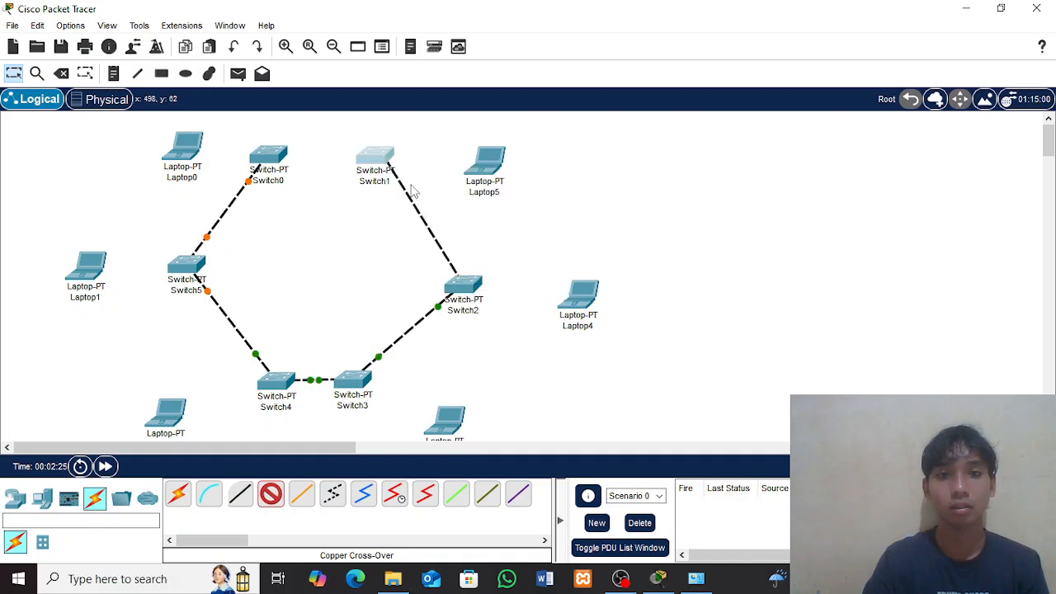
# Close the switch ring with a cross-over cable from Switch1 FastEthernet1/1 to Switch0 FastEthernet1/1
pyautogui.click(380, 158)
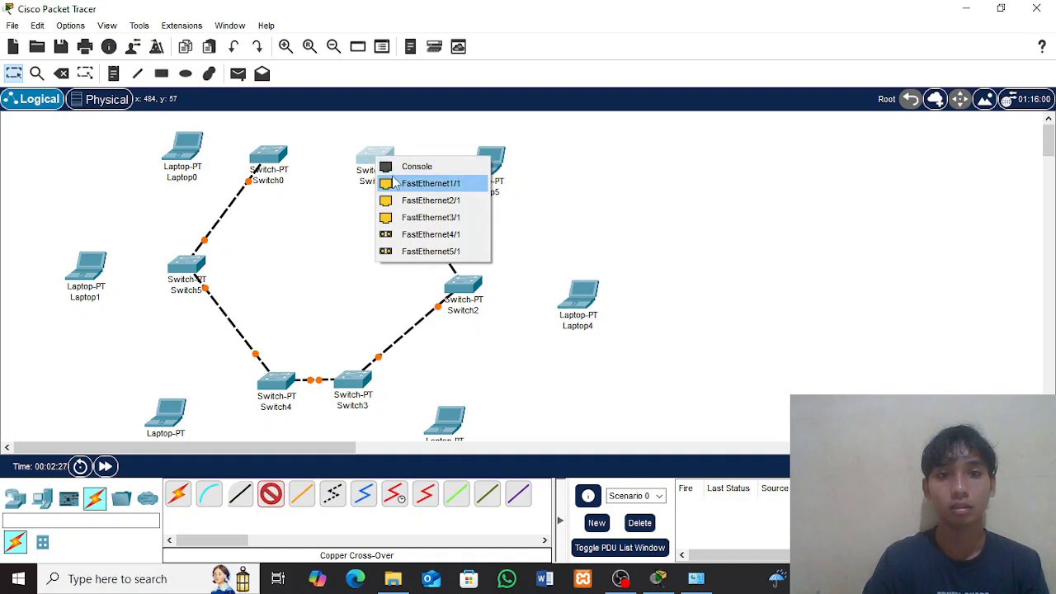
pyautogui.click(425, 183)
pyautogui.click(279, 155)
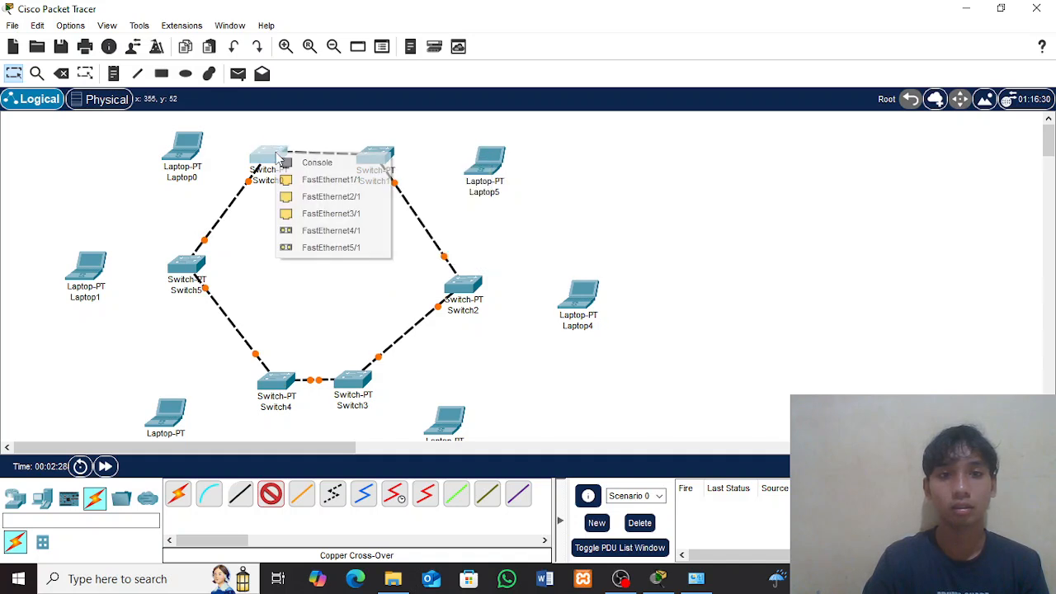
pyautogui.click(304, 183)
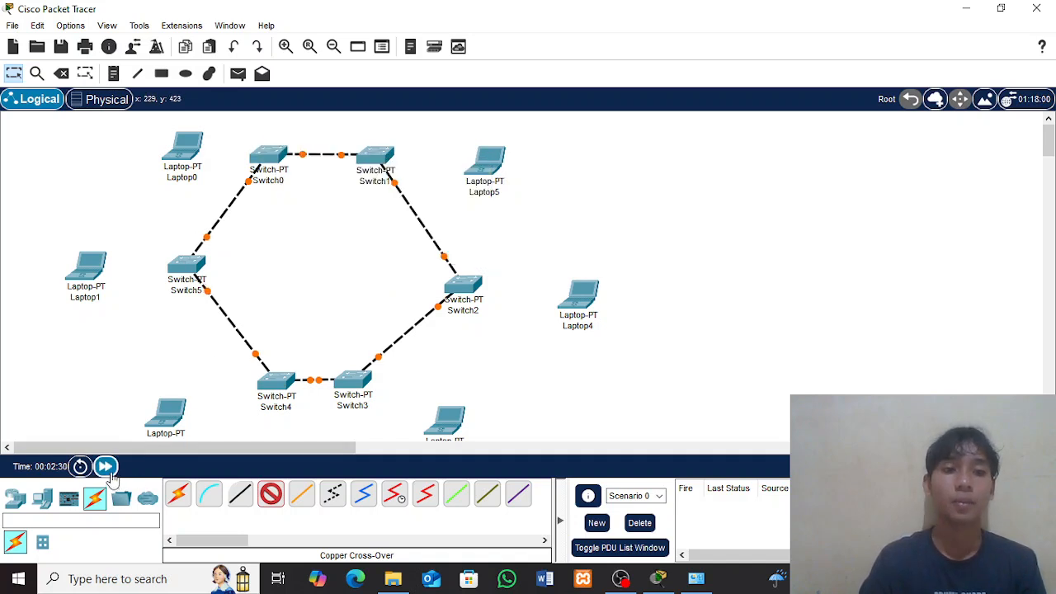
# Connect Switch0 to FastEthernet0 of Laptop0 with a copper straight-through cable
pyautogui.click(216, 493)
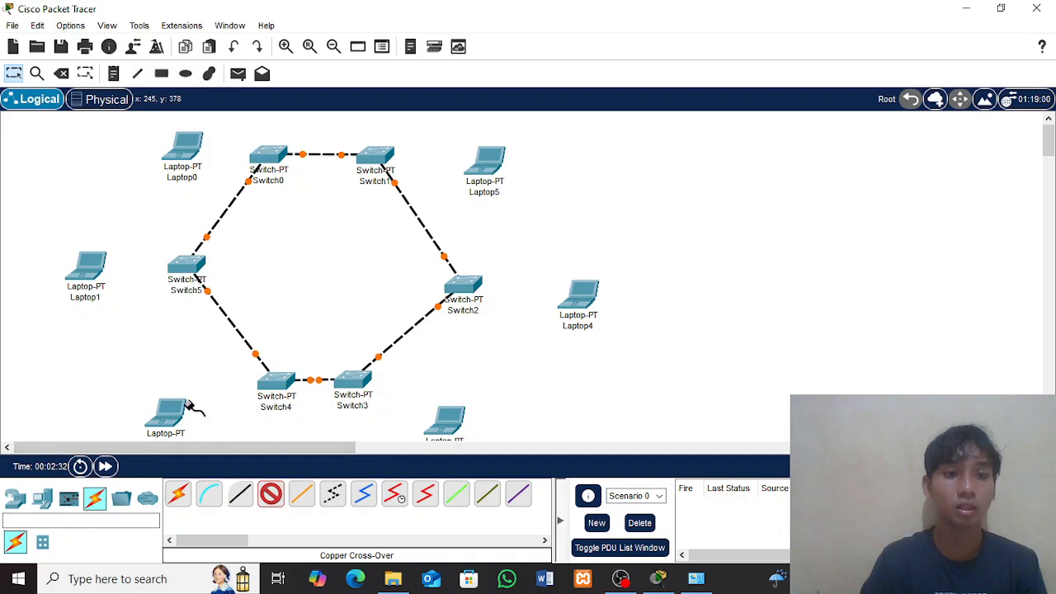
pyautogui.click(239, 494)
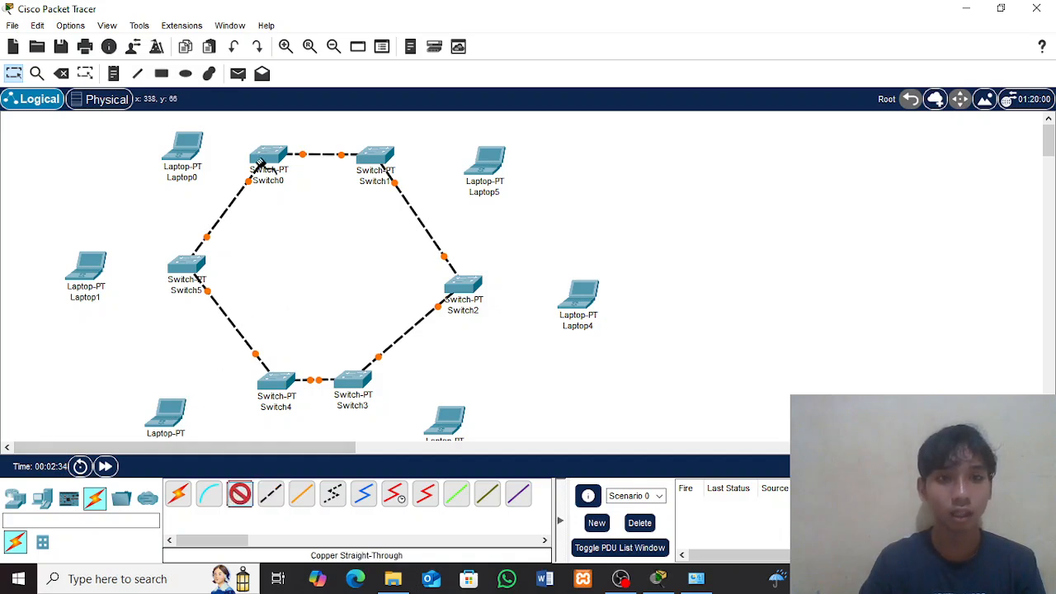
pyautogui.click(263, 157)
pyautogui.click(307, 184)
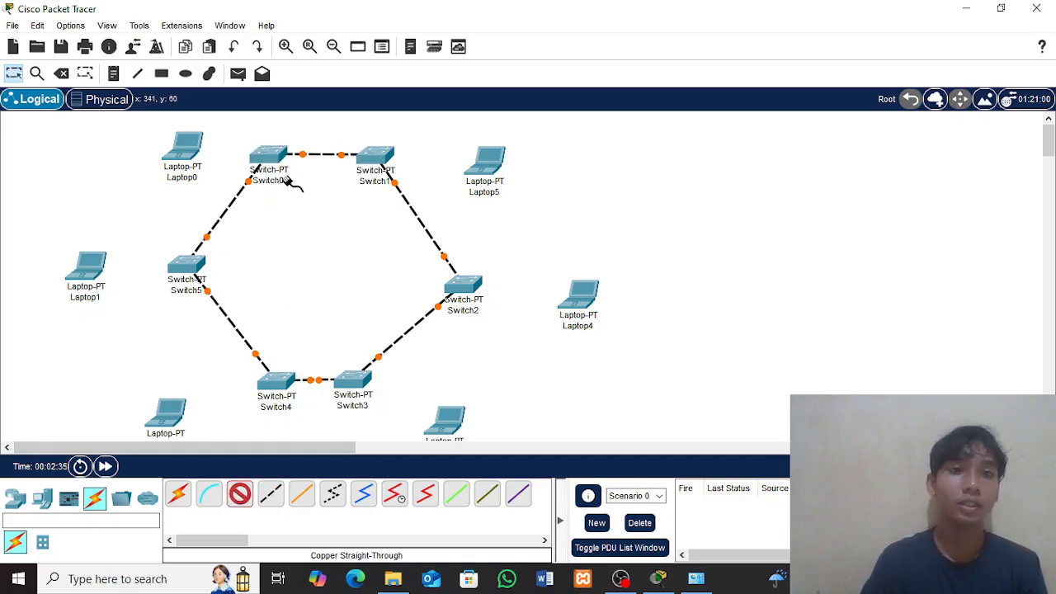
pyautogui.click(192, 146)
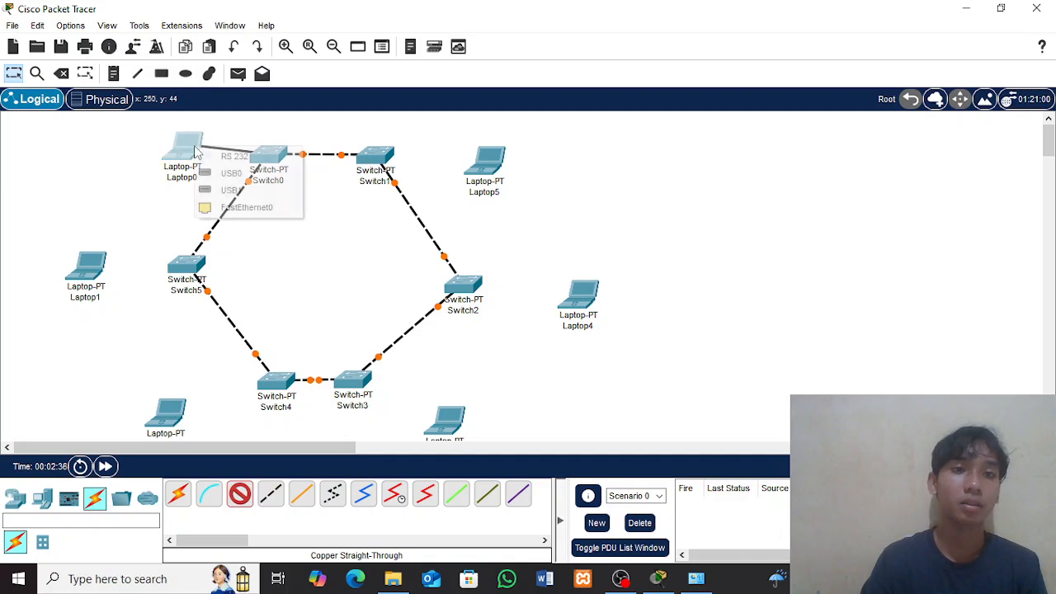
pyautogui.click(256, 207)
# Connect Switch5 FastEthernet2/1 to Laptop1 with a copper straight-through cable
pyautogui.click(239, 493)
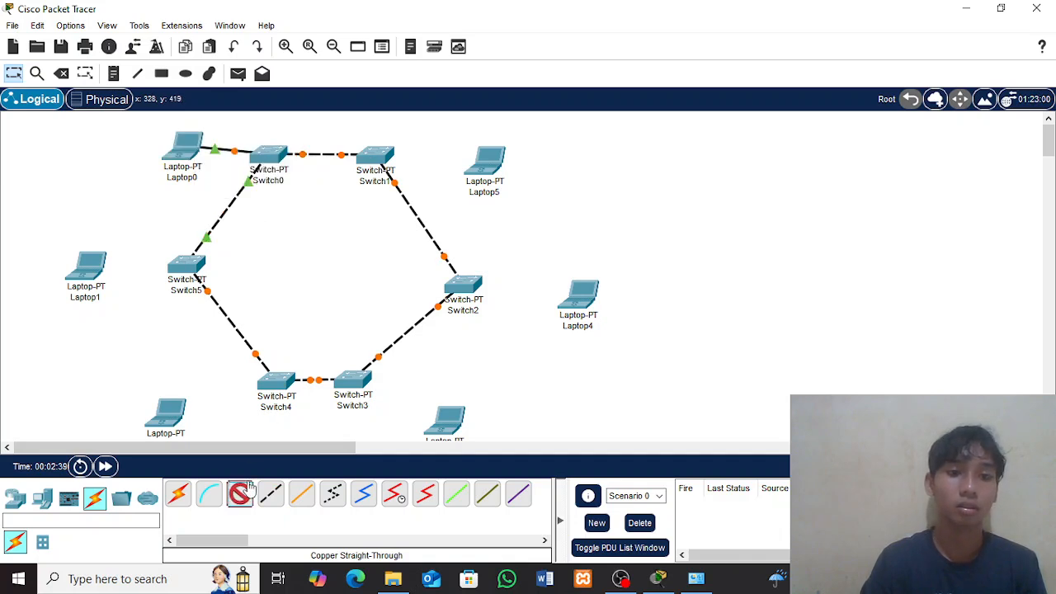
pyautogui.click(195, 264)
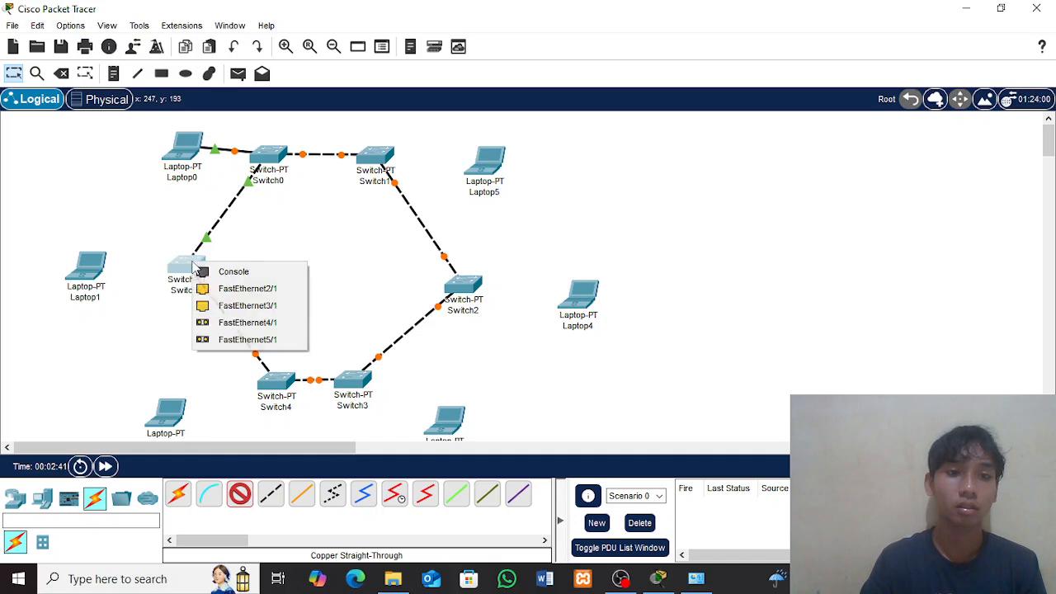
pyautogui.click(247, 288)
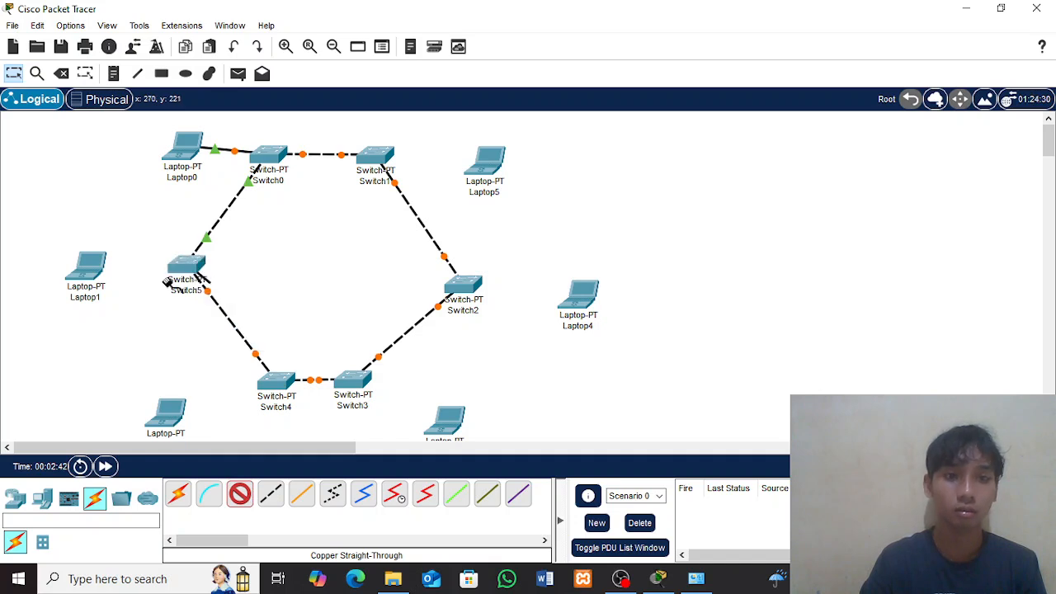
pyautogui.click(97, 281)
pyautogui.click(139, 335)
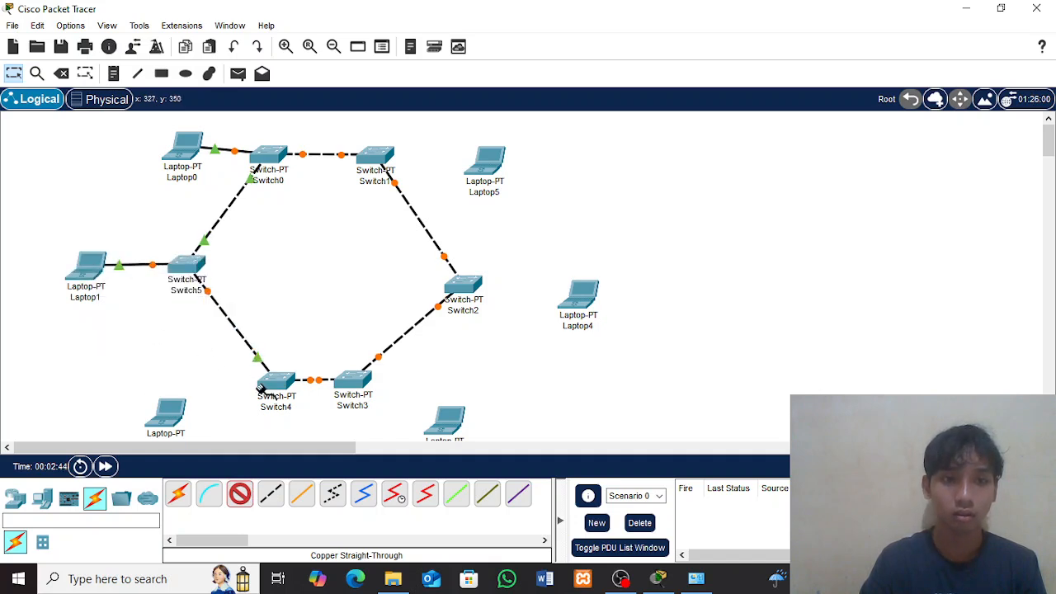
# Connect Switch4 and Switch3 FastEthernet2/1 to FastEthernet0 of their neighbouring lower laptops with straight-through cables
pyautogui.click(285, 381)
pyautogui.click(323, 408)
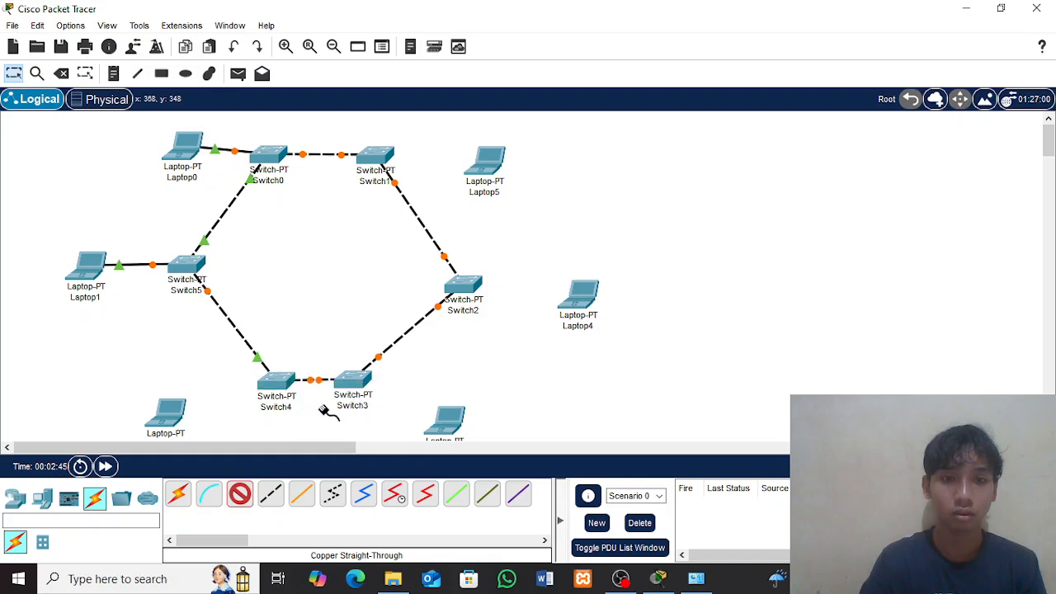
pyautogui.click(171, 418)
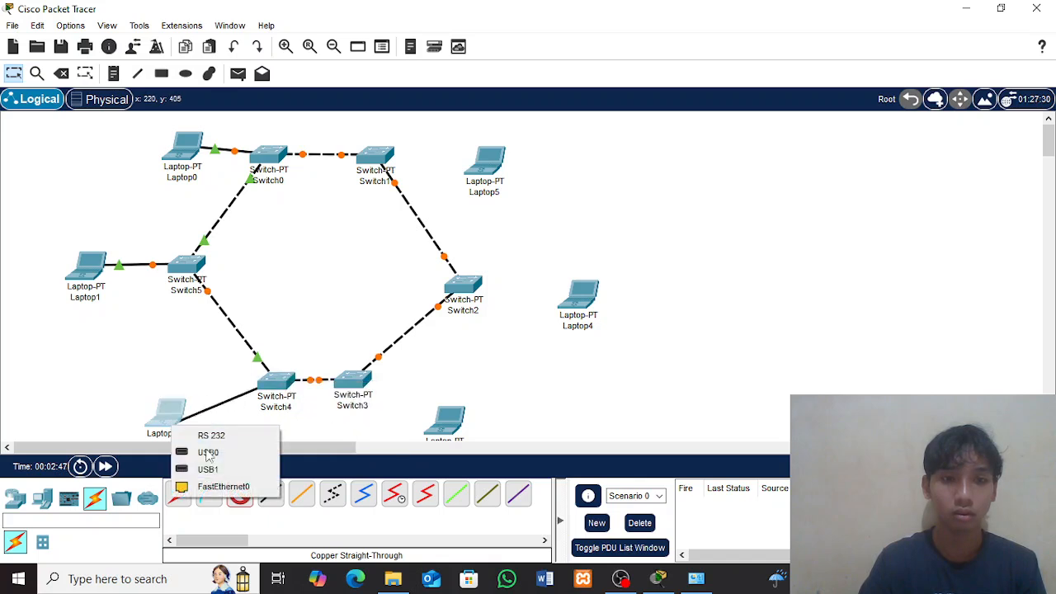
pyautogui.click(242, 487)
pyautogui.click(355, 378)
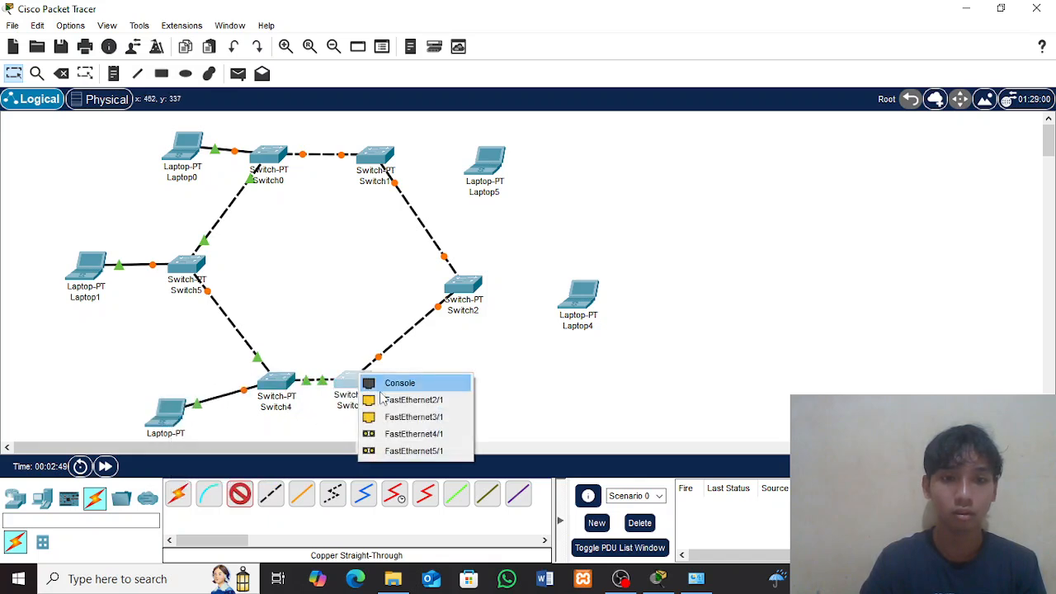
pyautogui.click(383, 400)
pyautogui.click(448, 419)
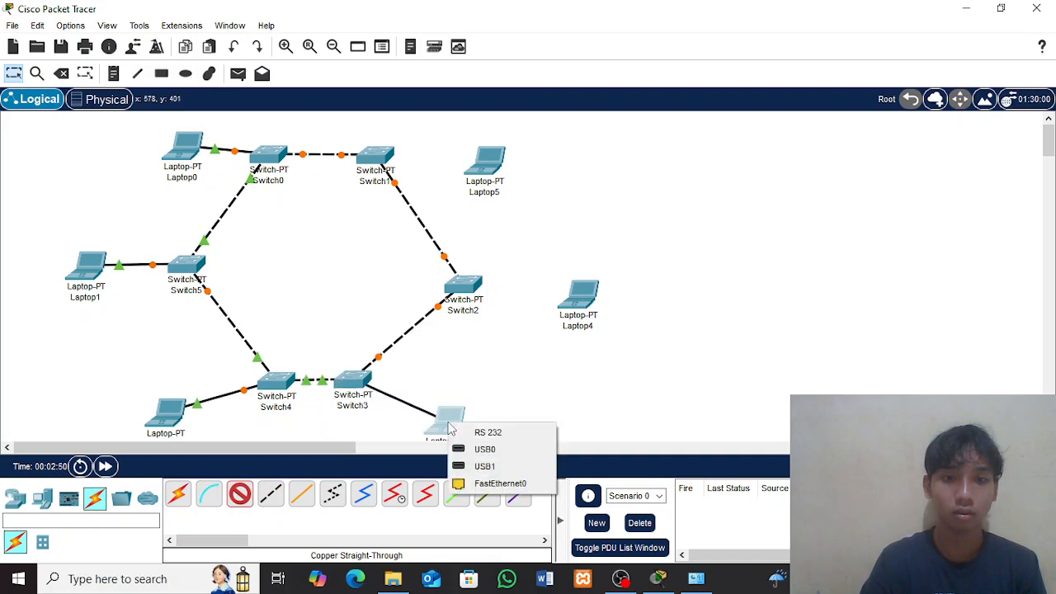
pyautogui.click(500, 483)
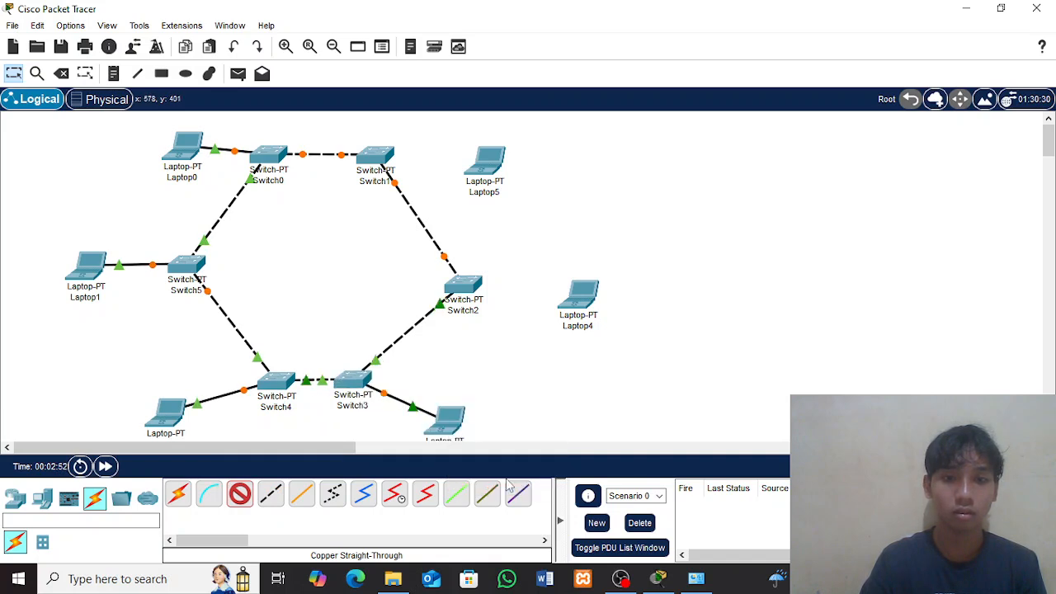
# Connect Switch2 FastEthernet2/1 to Laptop4 FastEthernet0, and Switch1 to Laptop5, with straight-through cables
pyautogui.click(455, 289)
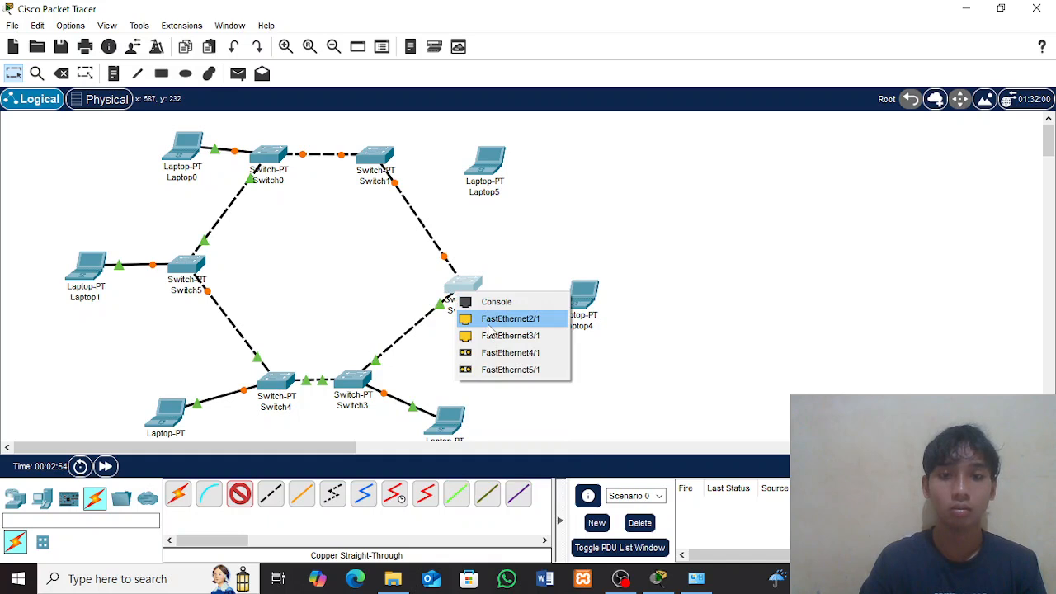
pyautogui.click(499, 320)
pyautogui.click(584, 303)
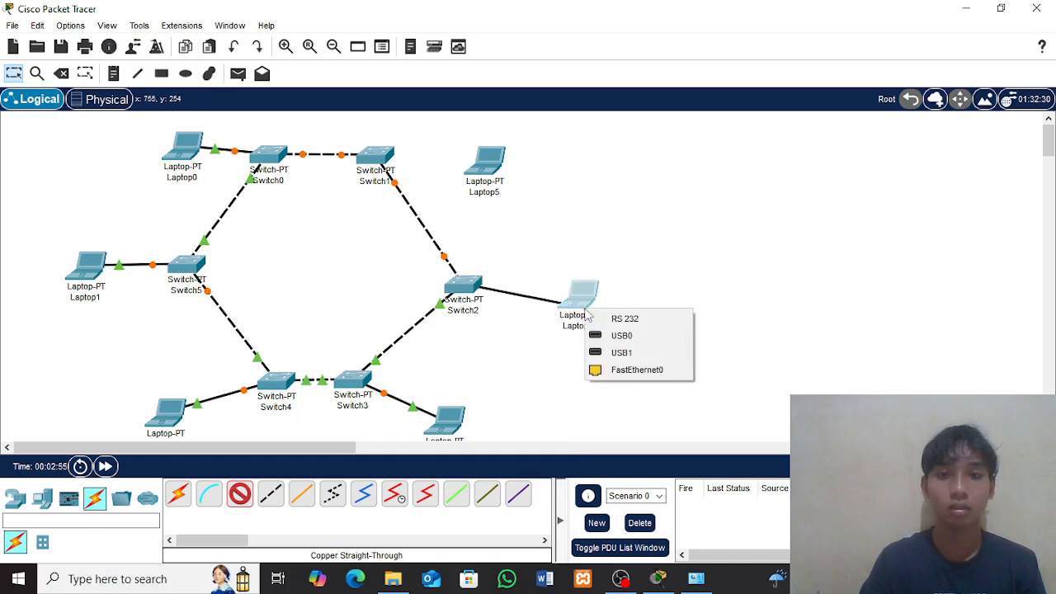
pyautogui.click(617, 370)
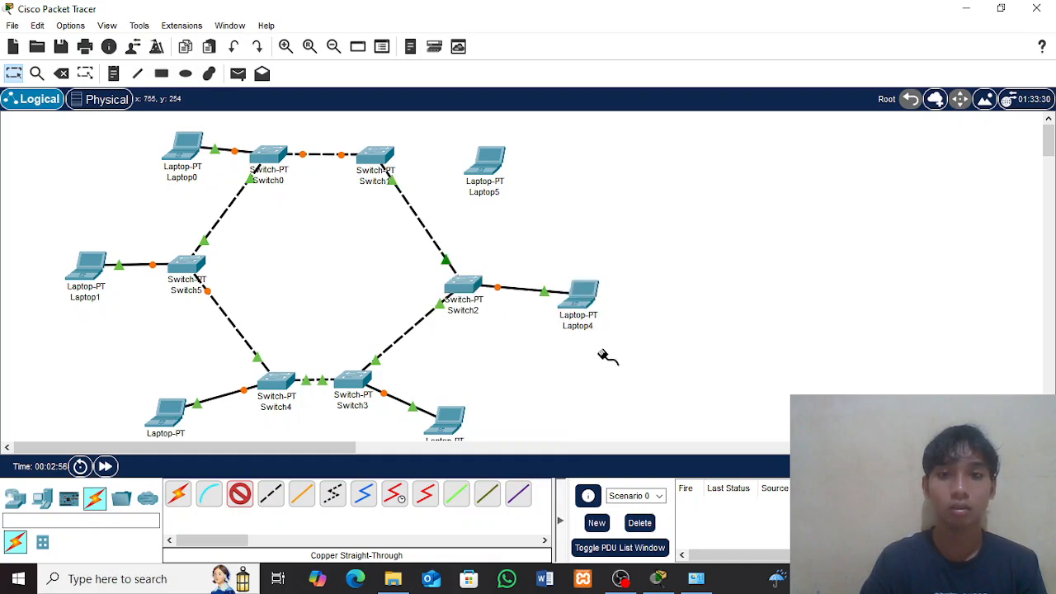
pyautogui.click(380, 159)
pyautogui.click(434, 186)
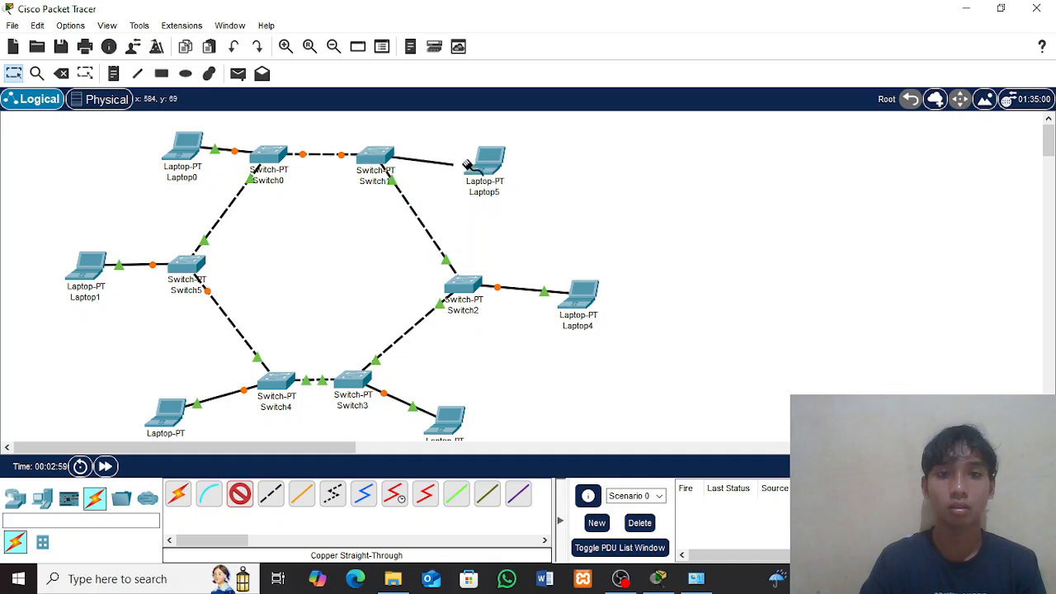
pyautogui.click(490, 158)
pyautogui.click(542, 226)
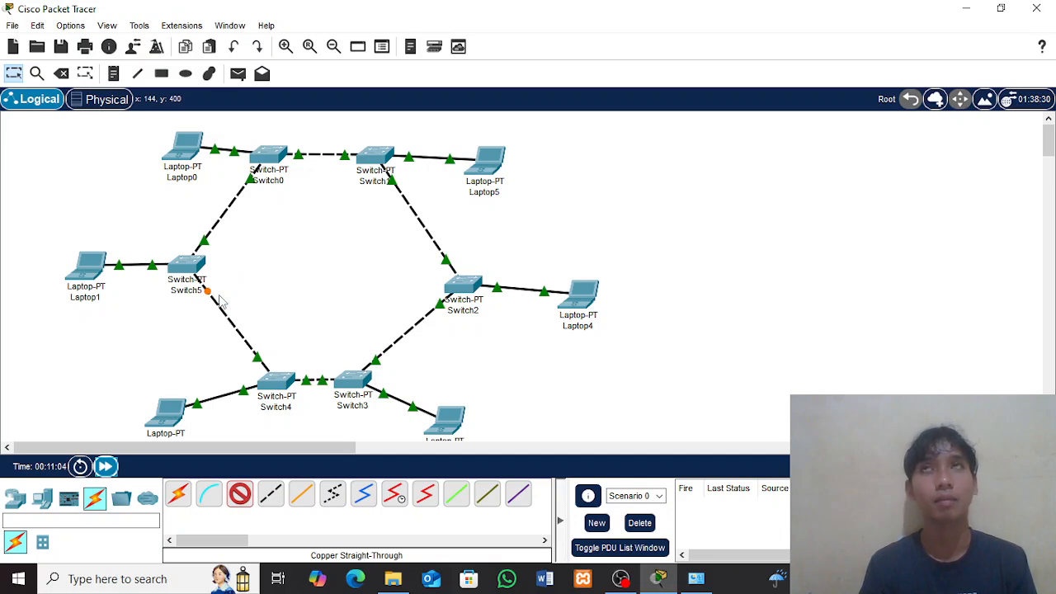
# Leave the cable tool and set the IPv4 address of Laptop0's FastEthernet0 interface to 192.168.3.2
pyautogui.click(188, 153)
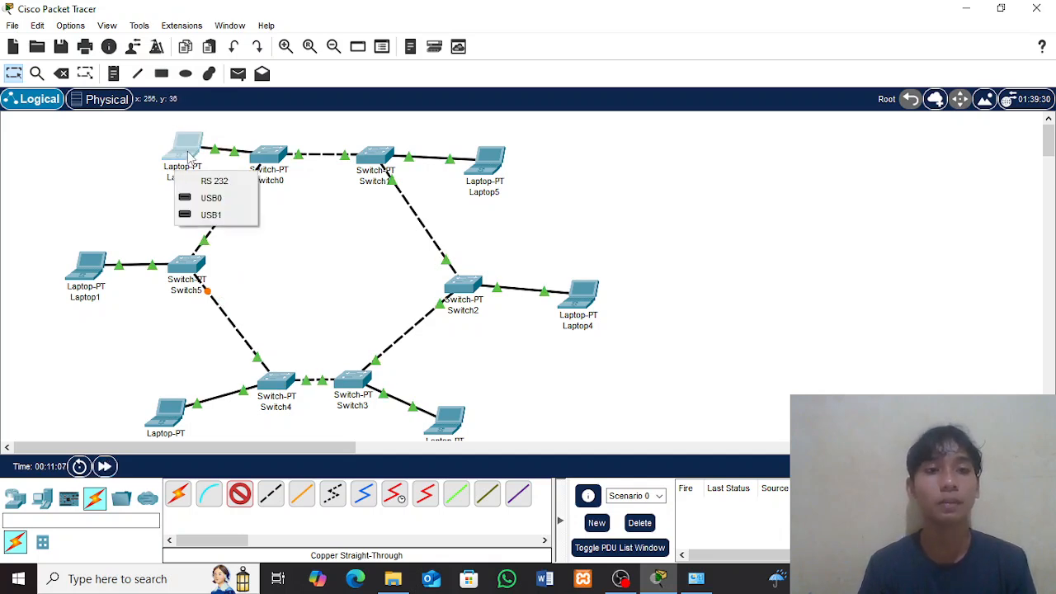
pyautogui.click(143, 156)
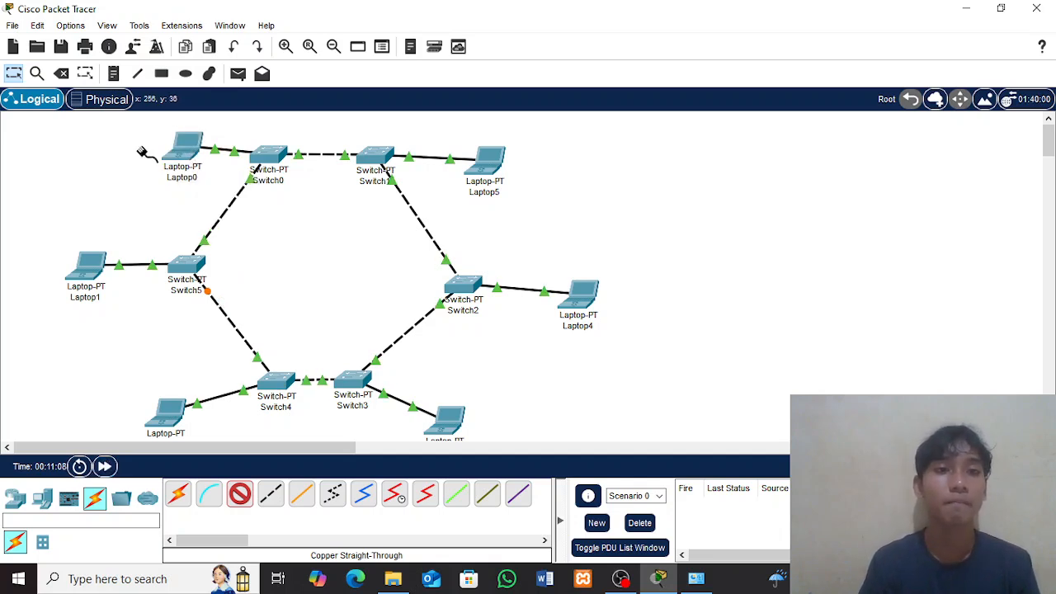
pyautogui.click(13, 80)
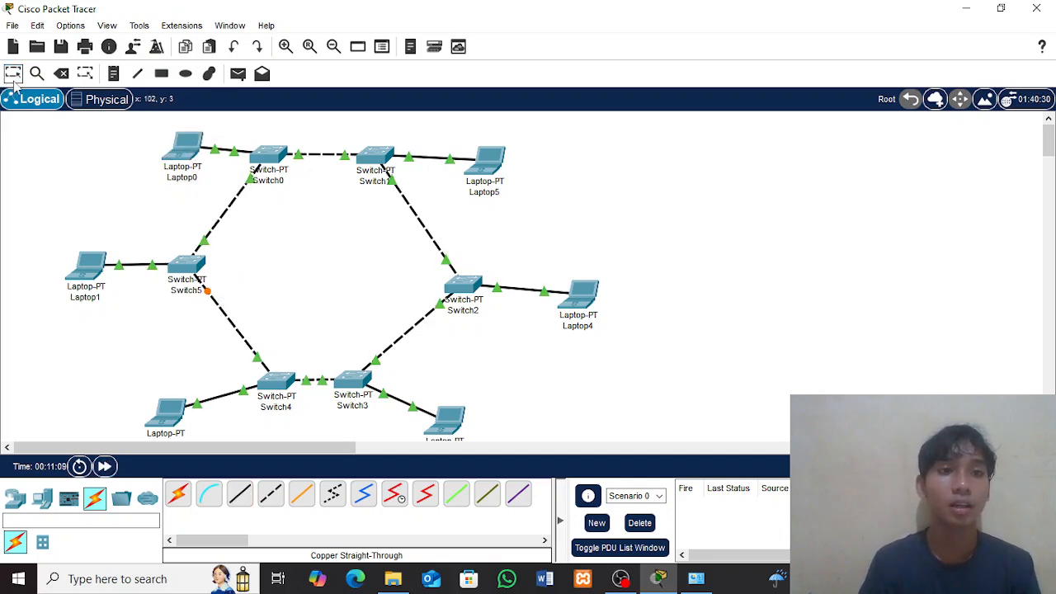
pyautogui.click(192, 155)
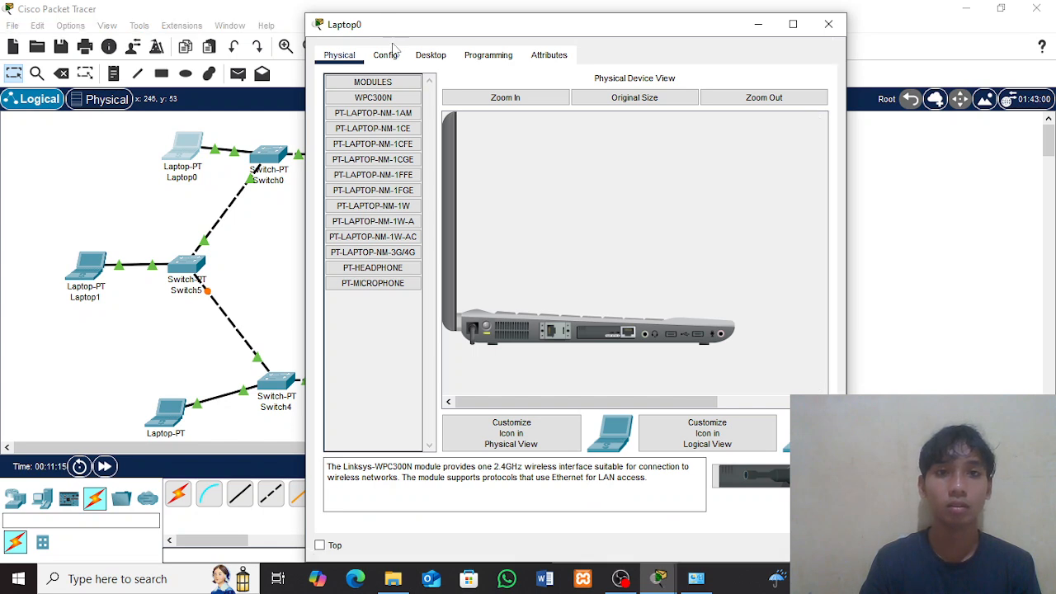
pyautogui.click(386, 55)
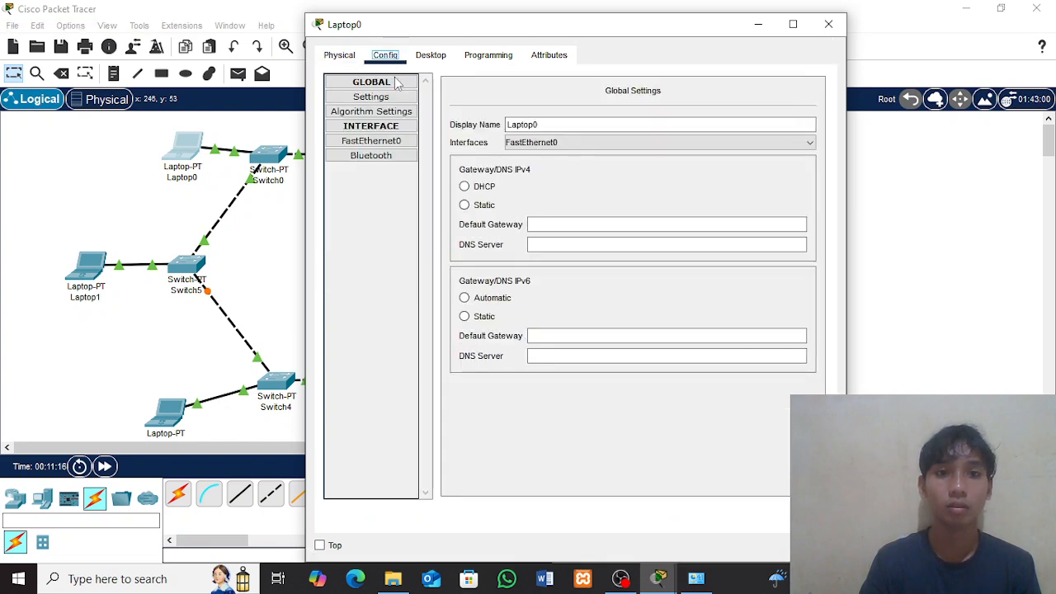
pyautogui.click(406, 142)
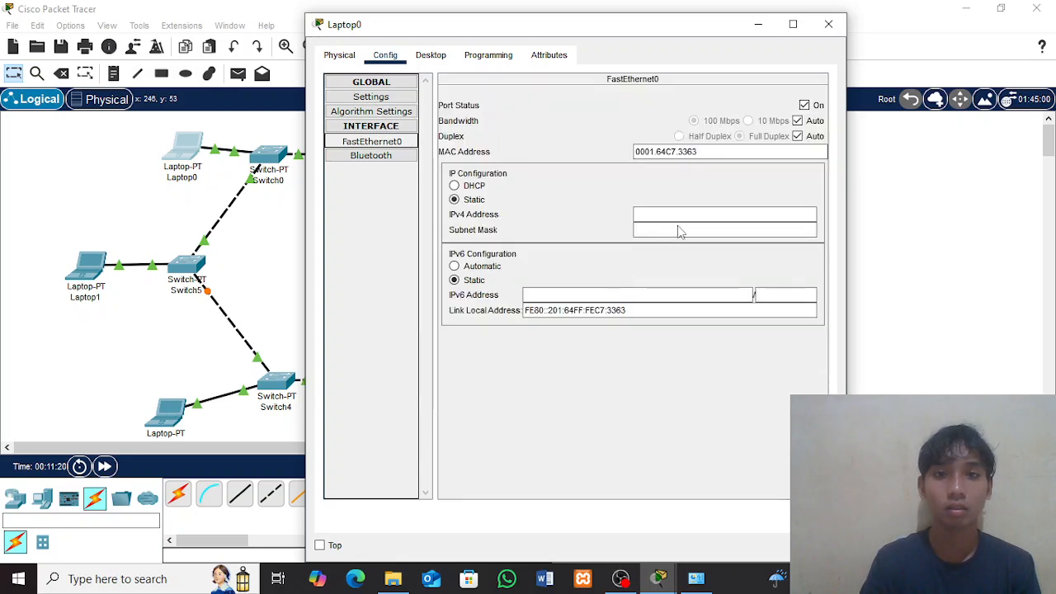
pyautogui.click(682, 217)
pyautogui.write('192.168.3.2')
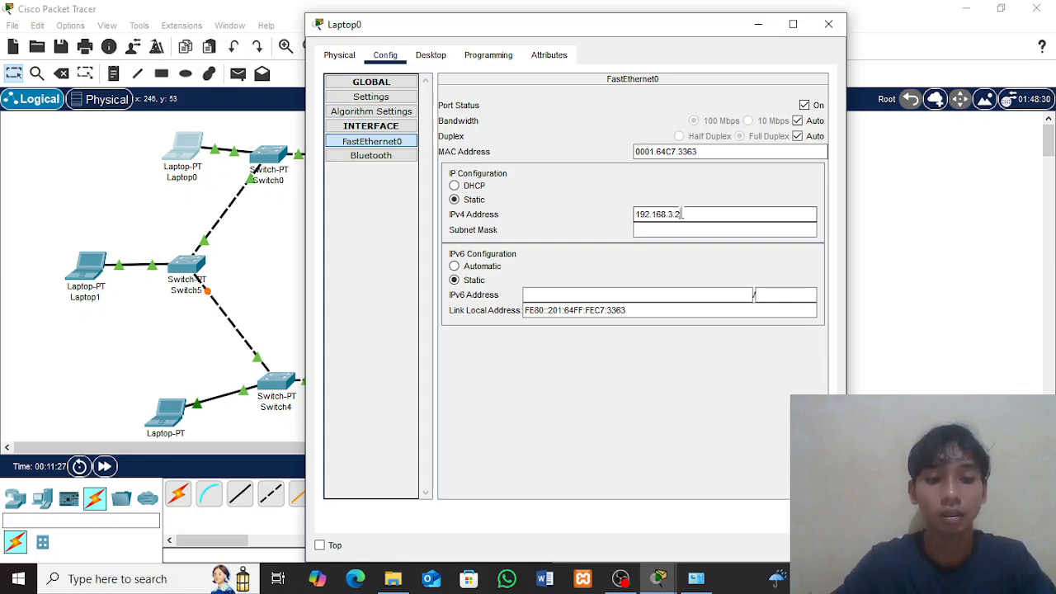
# Copy Laptop0's IPv4 address for reuse, apply the default subnet mask 255.255.255.0 and close its settings
pyautogui.doubleClick(681, 214)
pyautogui.hotkey('ctrl', 'c')
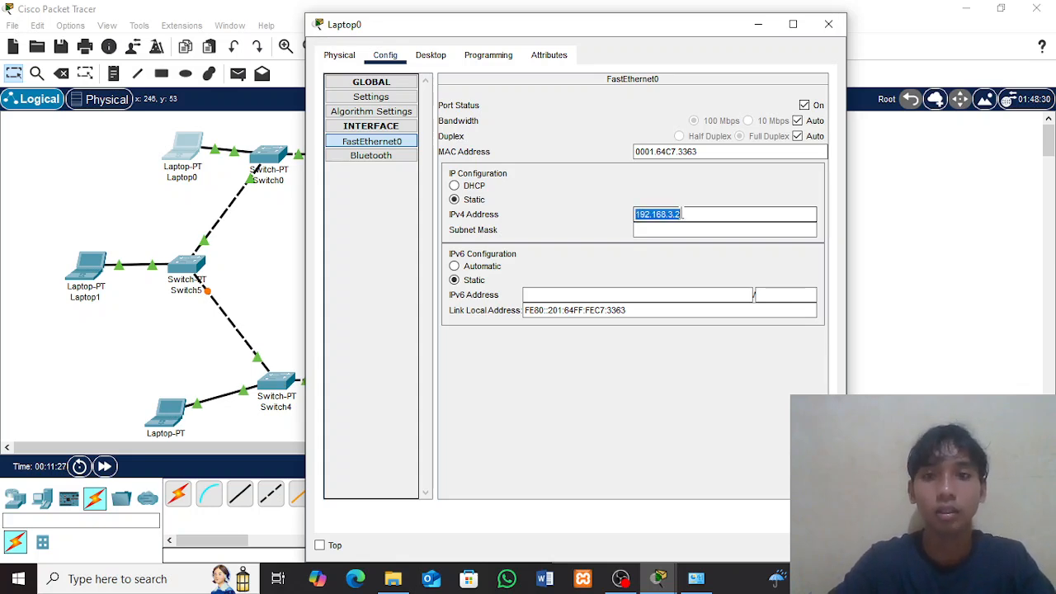
pyautogui.click(711, 212)
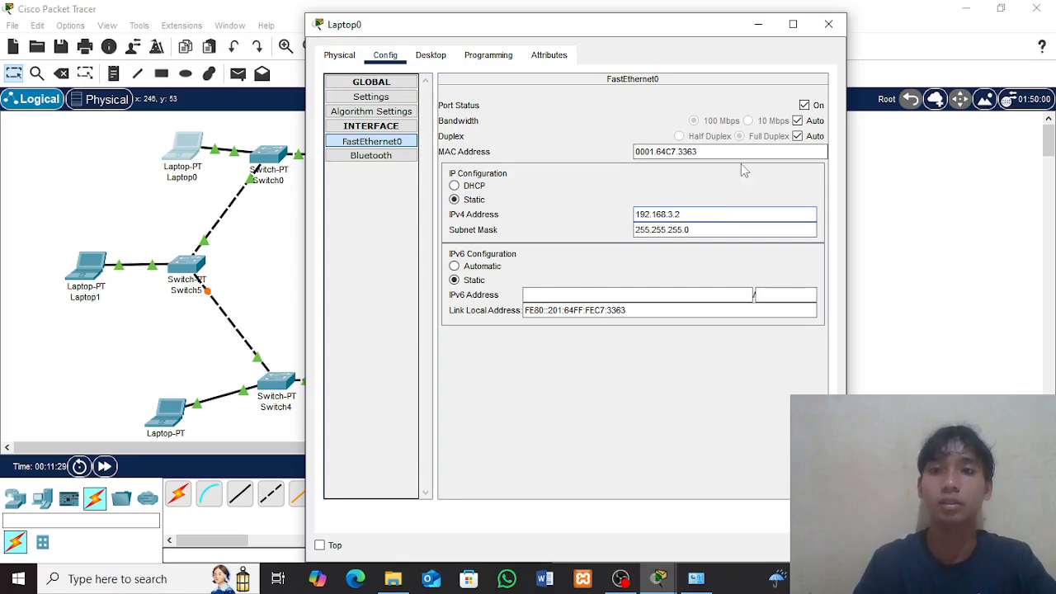
pyautogui.click(828, 24)
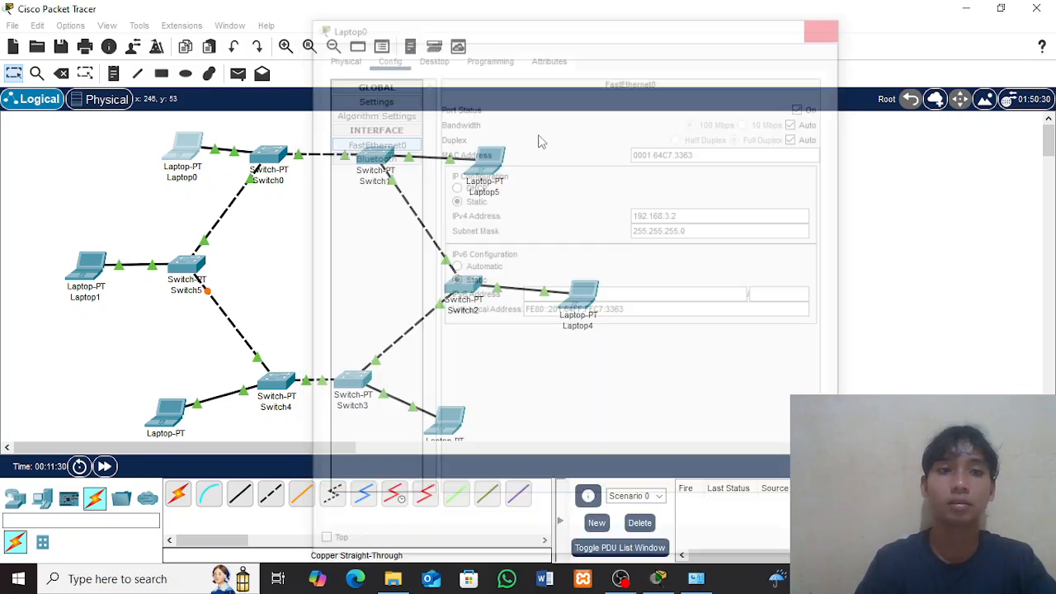
# Give Laptop1's FastEthernet0 the IPv4 address 192.168.3.3 with subnet mask 255.255.255.0 and close its settings
pyautogui.click(82, 276)
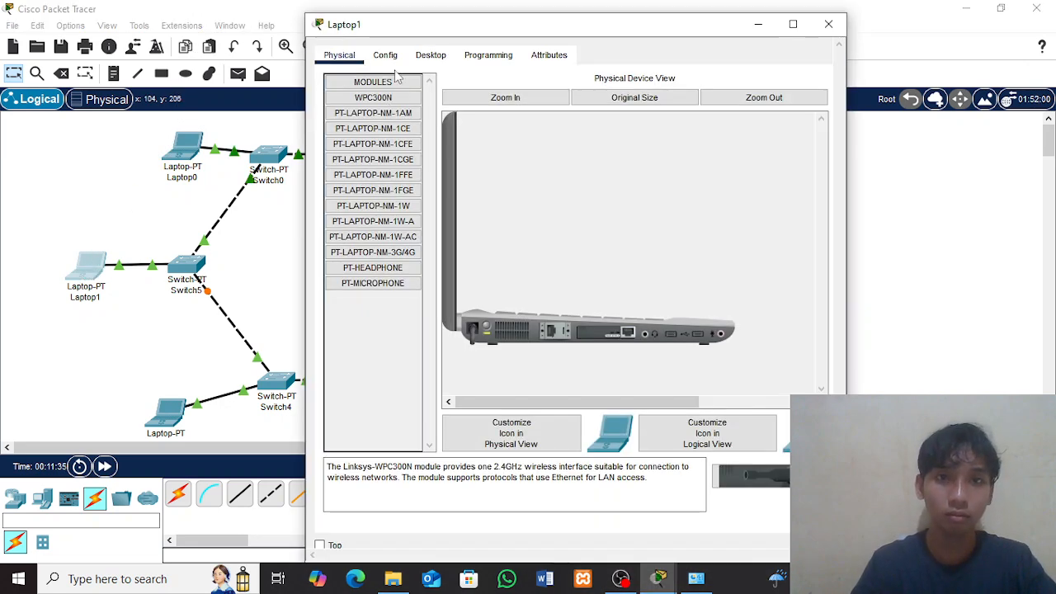
pyautogui.click(385, 55)
pyautogui.click(400, 142)
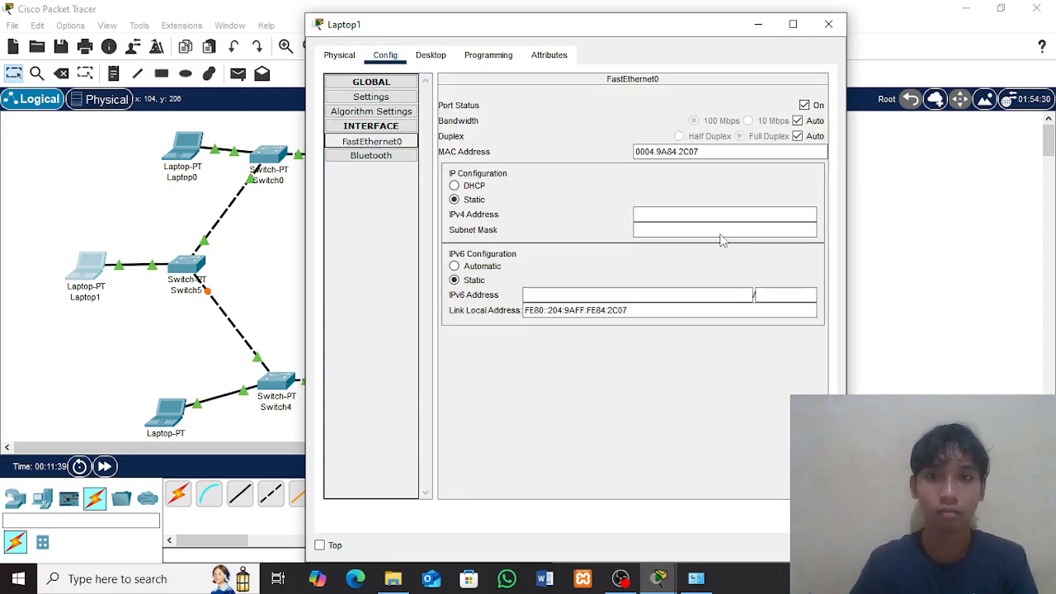
pyautogui.click(691, 217)
pyautogui.write('192.168.3.2')
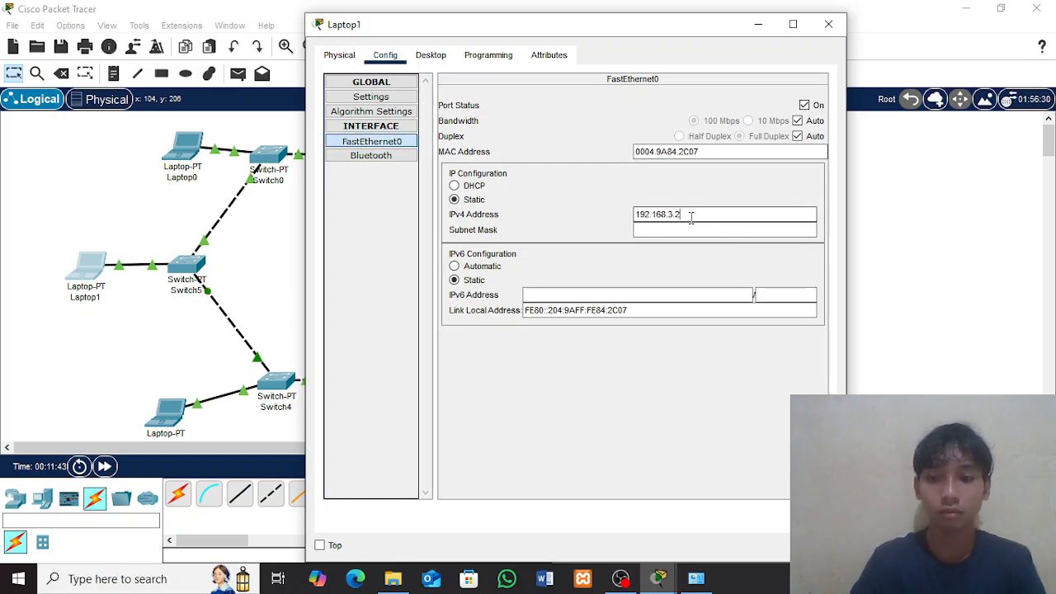
pyautogui.press('BackSpace')
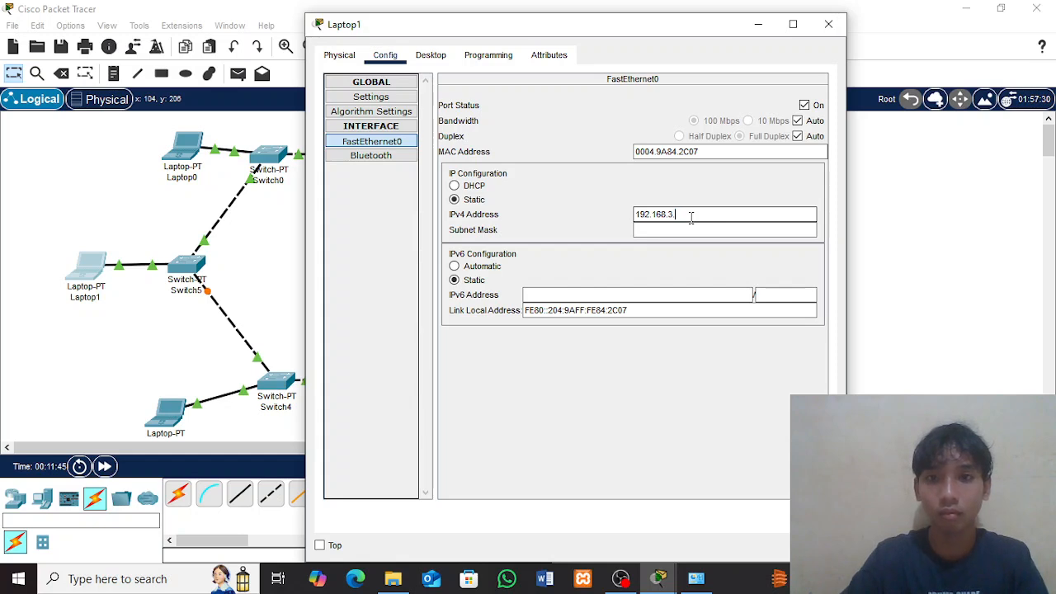
pyautogui.hotkey('ctrl', 'a')
pyautogui.hotkey('ctrl', 'v')
pyautogui.write('3')
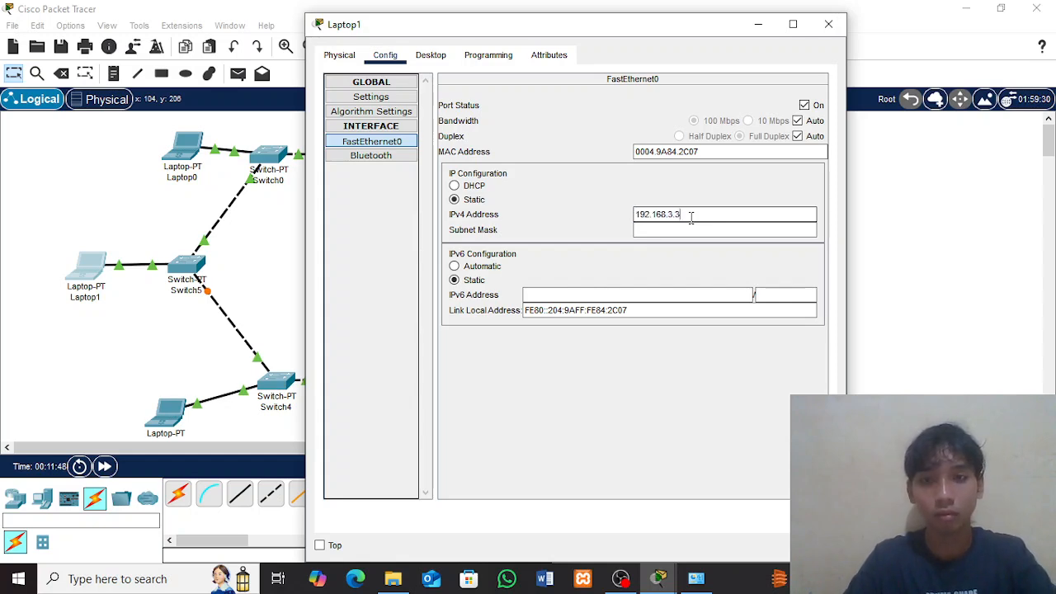
pyautogui.press('Tab')
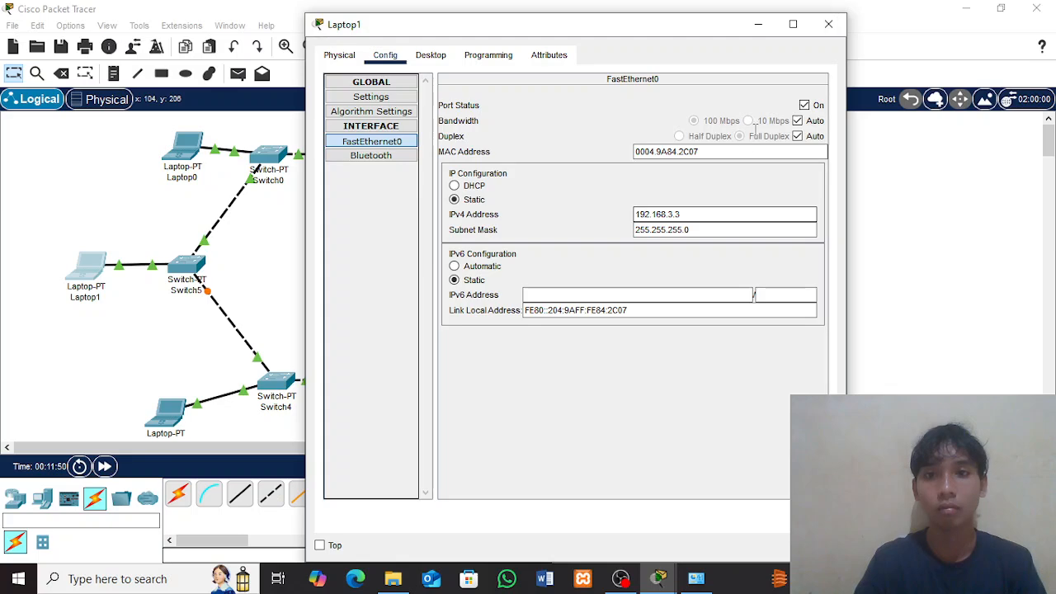
pyautogui.click(829, 24)
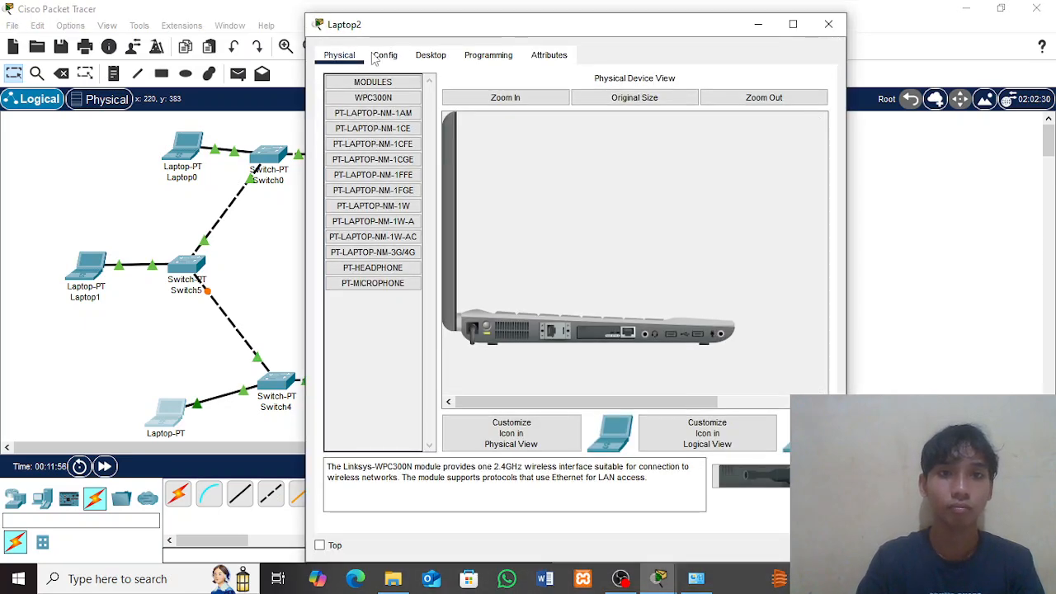
# Give Laptop2's FastEthernet0 the IPv4 address 192.168.3.4 with the default subnet mask
pyautogui.click(383, 56)
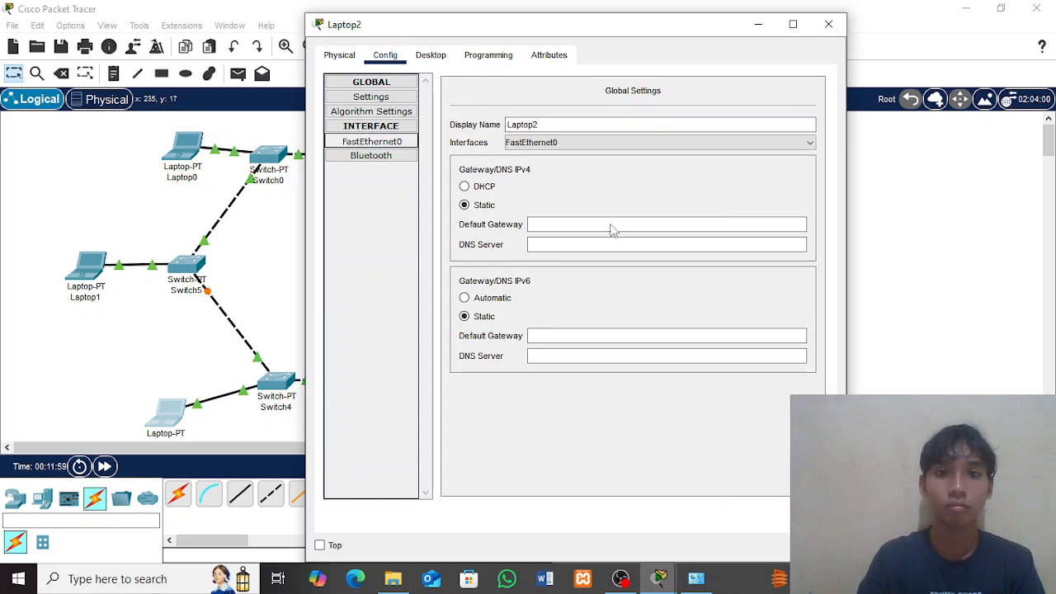
pyautogui.click(665, 213)
pyautogui.write('192.168.3.4')
pyautogui.press('Tab')
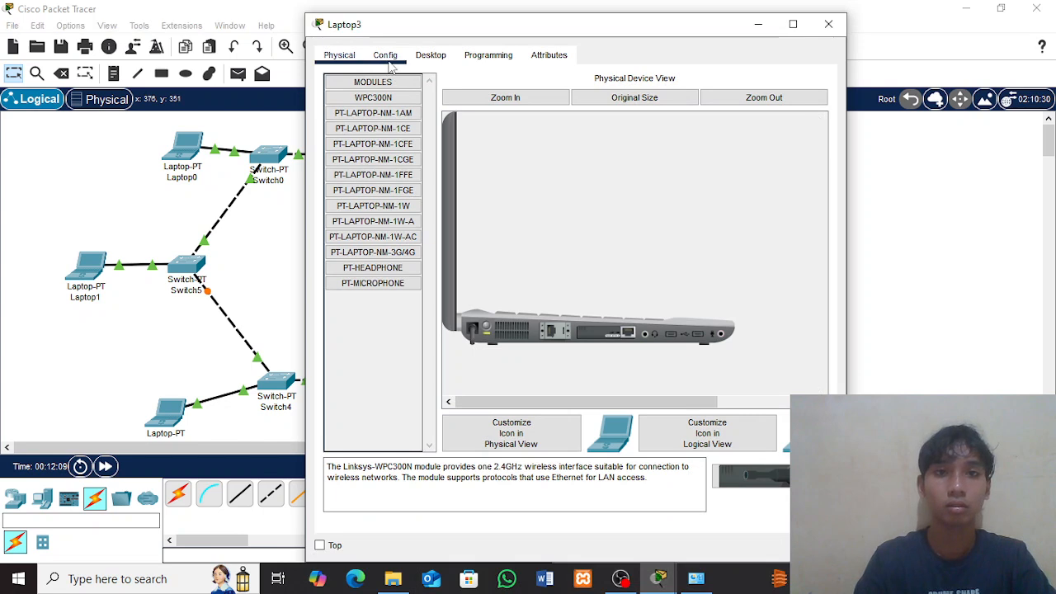
# Give Laptop3's FastEthernet0 the IPv4 address 192.168.3.5 with subnet mask 255.255.255.0 and close its settings
pyautogui.click(385, 55)
pyautogui.click(388, 145)
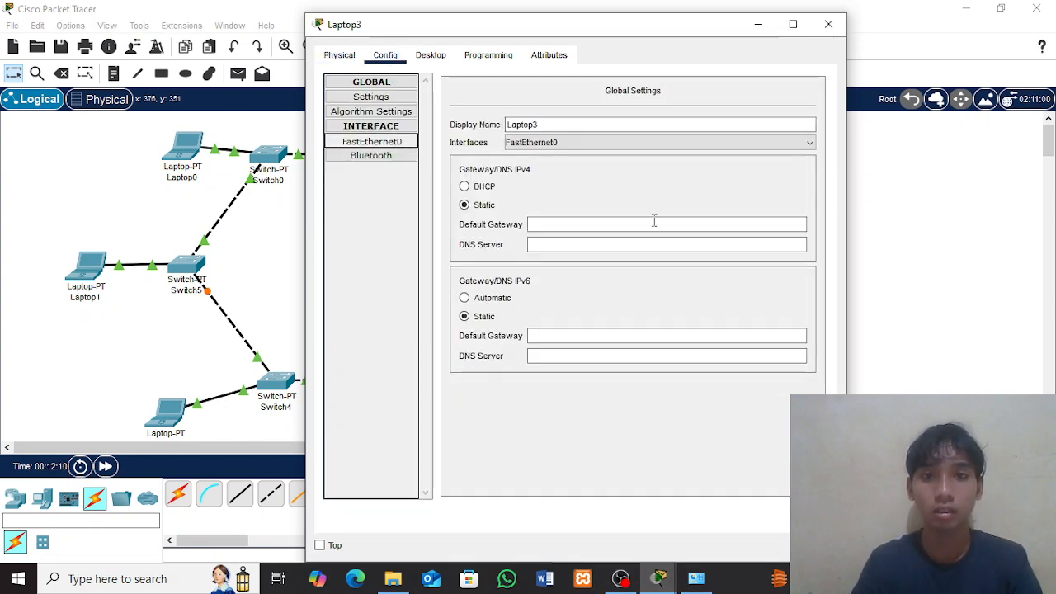
pyautogui.click(682, 217)
pyautogui.write('192.168.3.2')
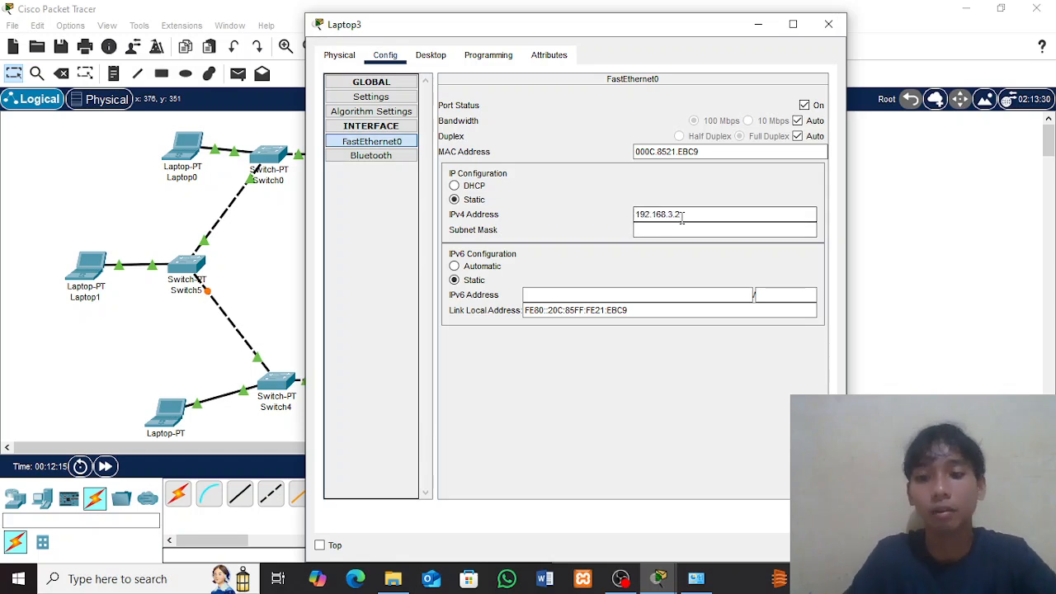
pyautogui.press('Return')
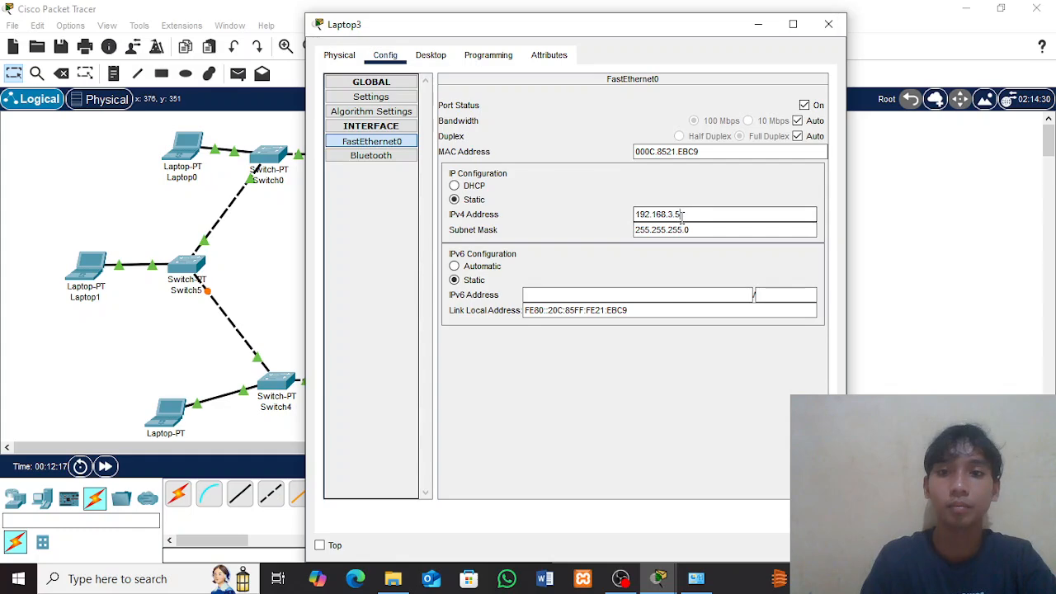
pyautogui.click(828, 24)
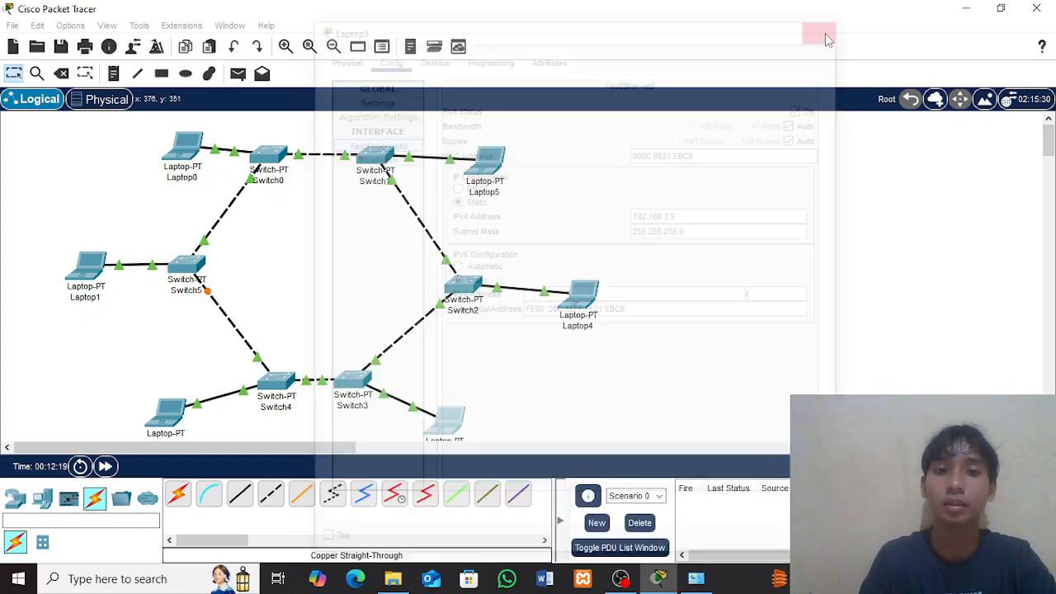
# Open the FastEthernet0 interface configuration of Laptop4
pyautogui.click(583, 288)
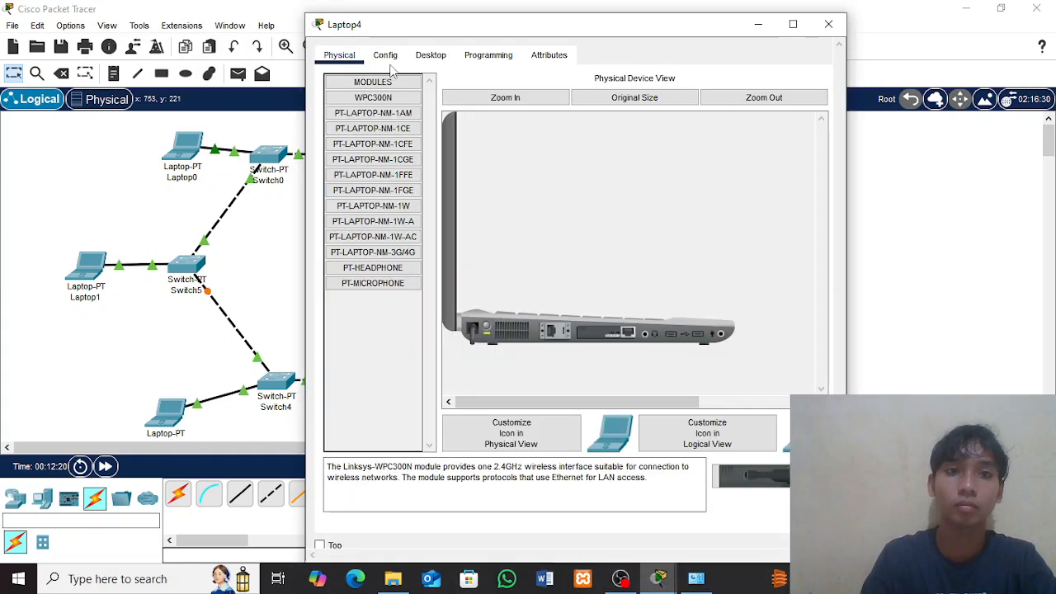
pyautogui.click(385, 55)
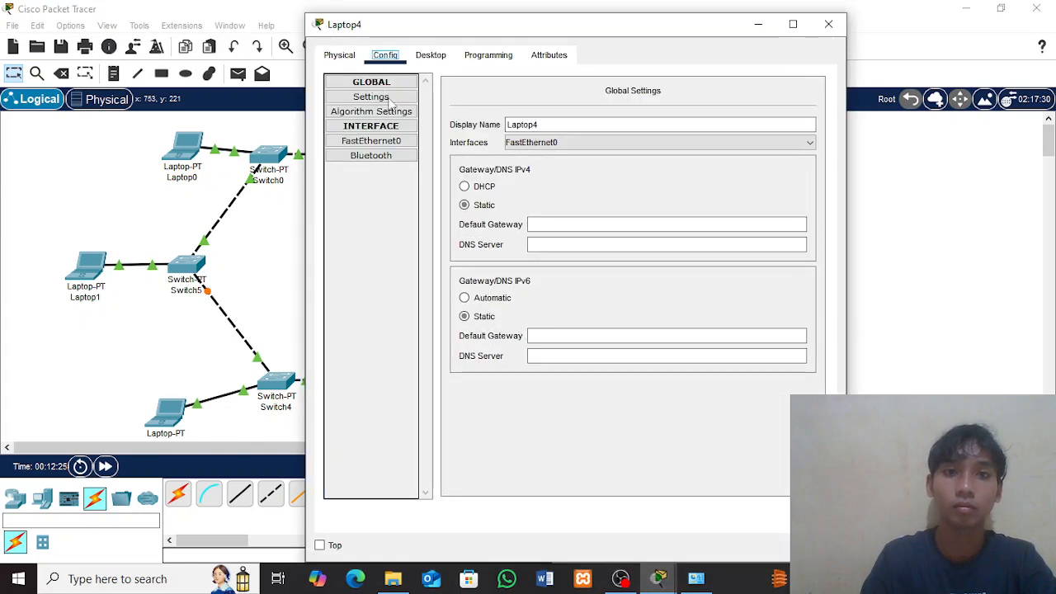
pyautogui.click(403, 141)
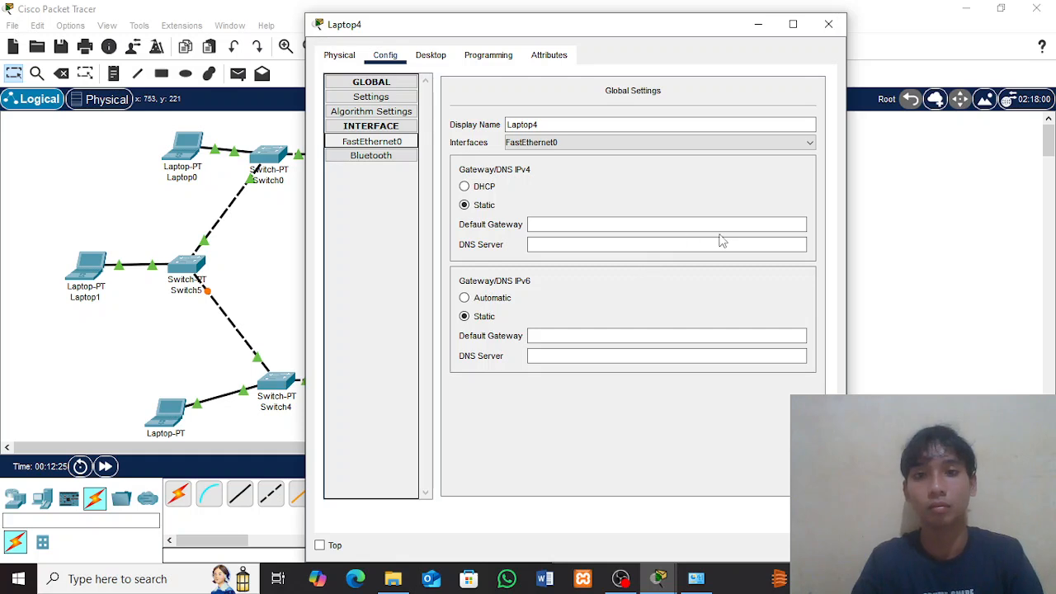
pyautogui.click(655, 214)
pyautogui.hotkey('ctrl', 'v')
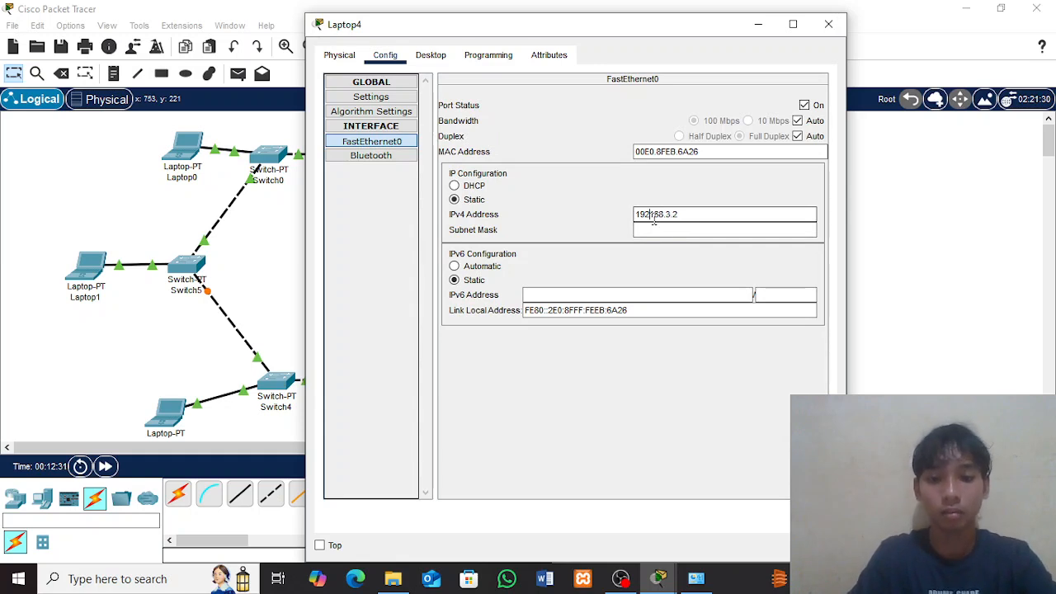
pyautogui.click(669, 229)
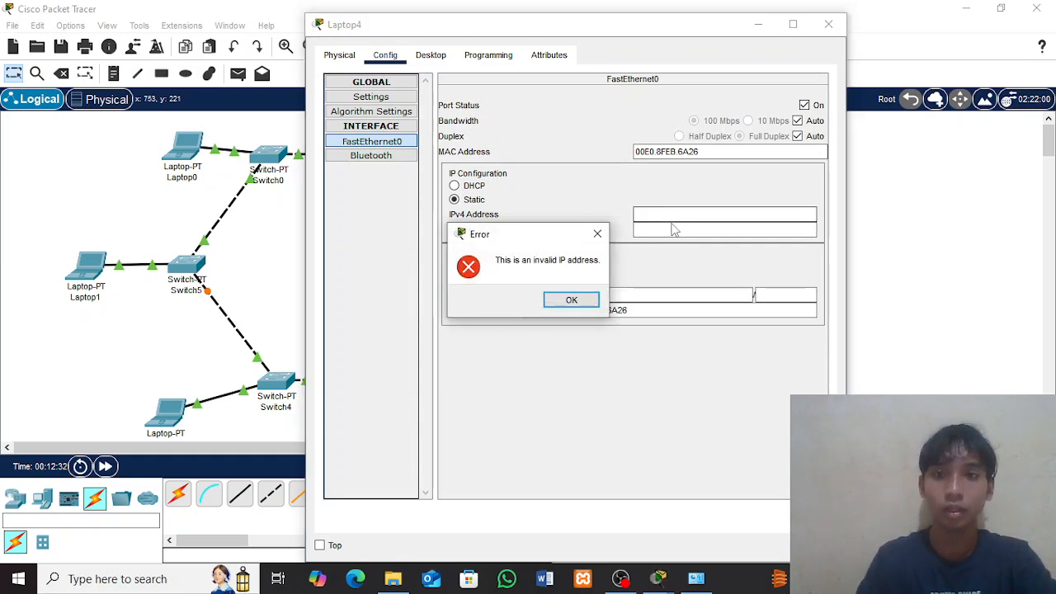
pyautogui.click(571, 300)
# Set Laptop4's IPv4 address to 192.168.3.6 with subnet mask 255.255.255.0 and close its settings
pyautogui.click(689, 216)
pyautogui.write('192.168.3.2')
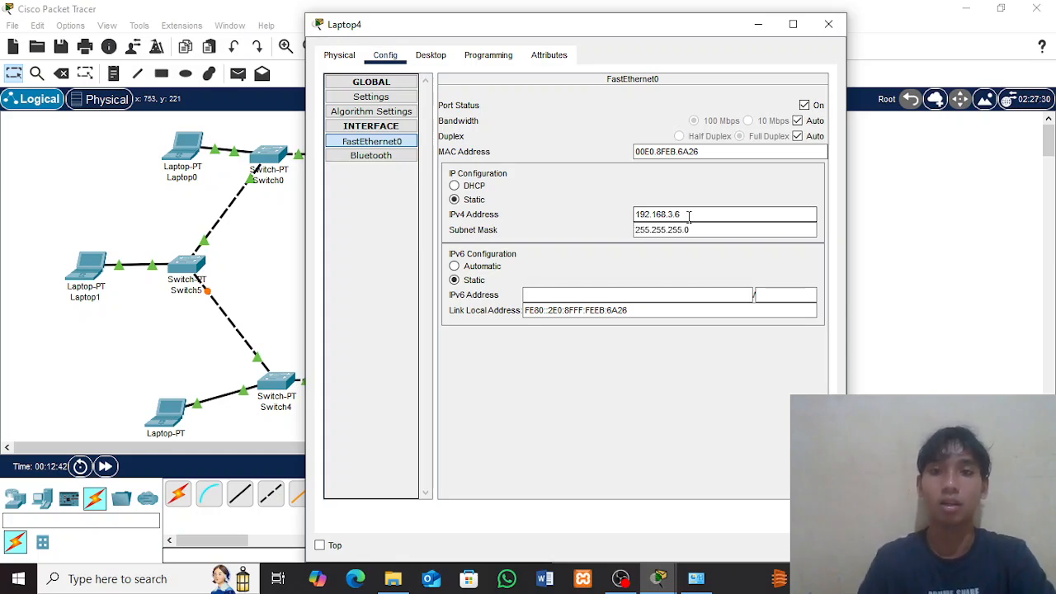
pyautogui.click(829, 23)
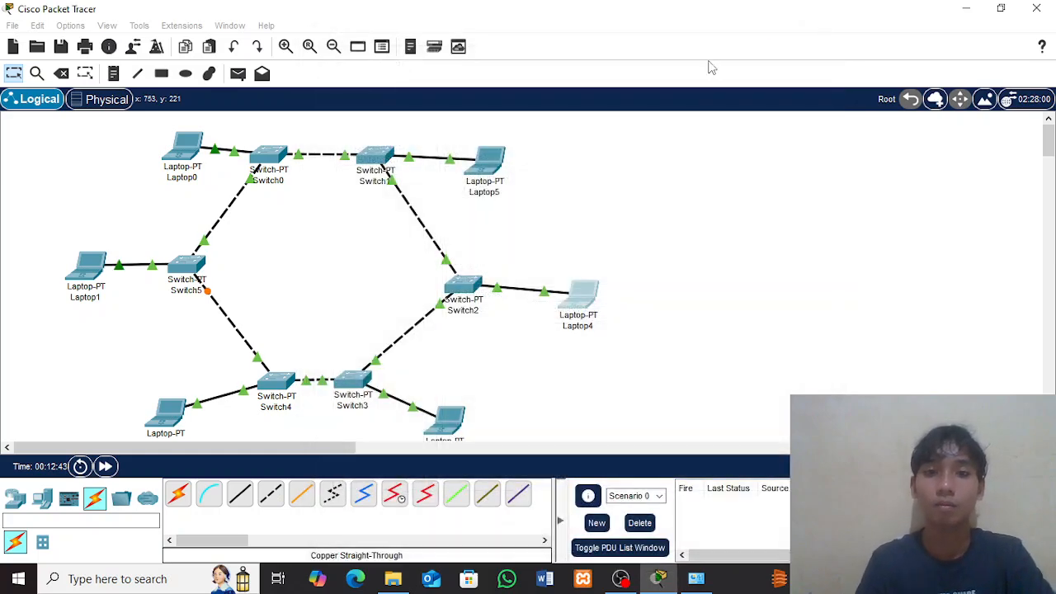
# Give Laptop5's FastEthernet0 the IPv4 address 192.168.3.7 with subnet mask 255.255.255.0
pyautogui.click(467, 175)
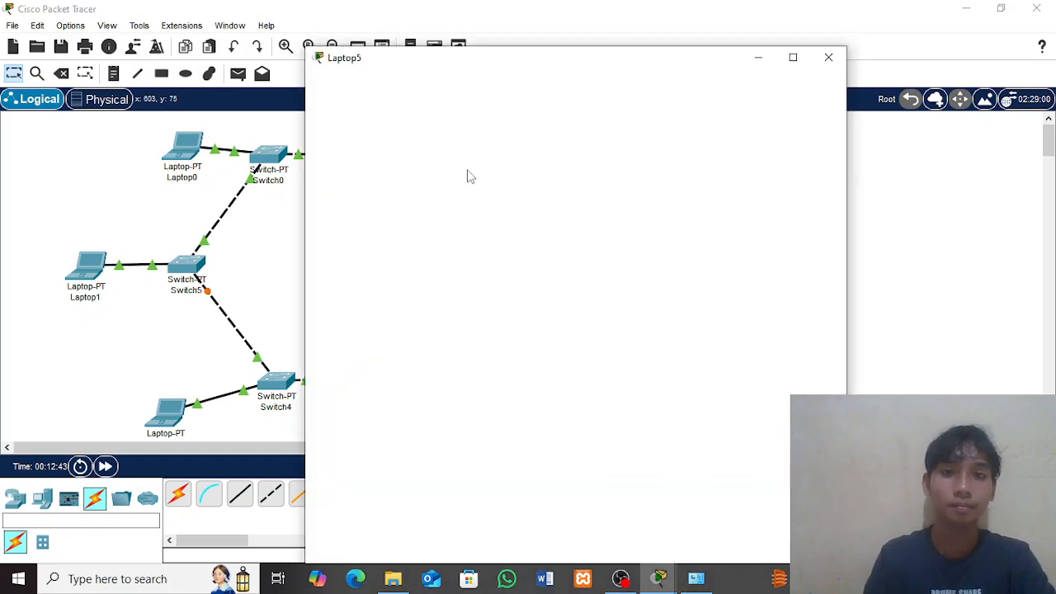
pyautogui.click(394, 91)
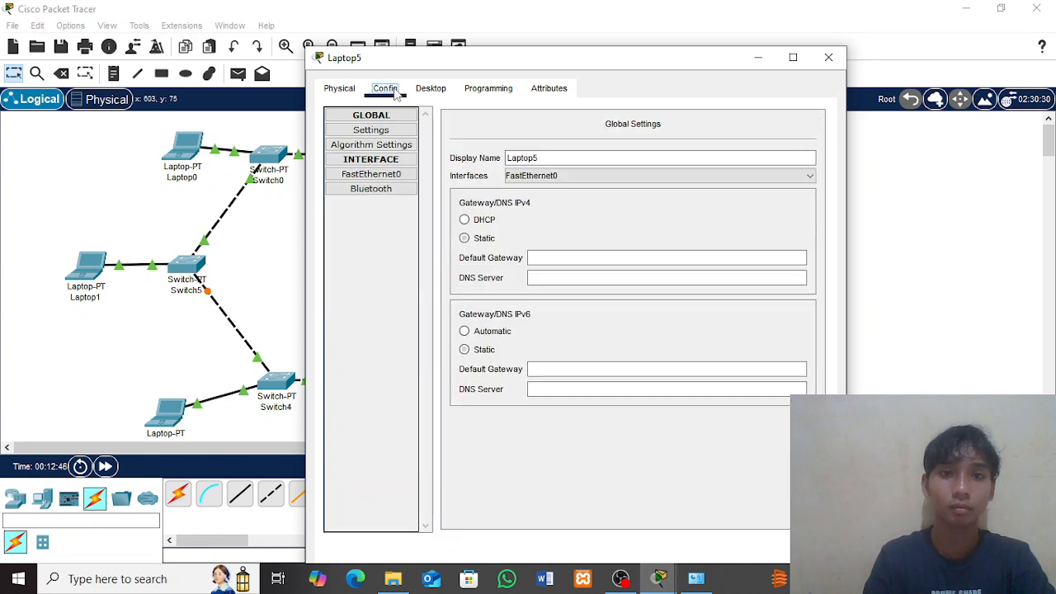
pyautogui.click(403, 175)
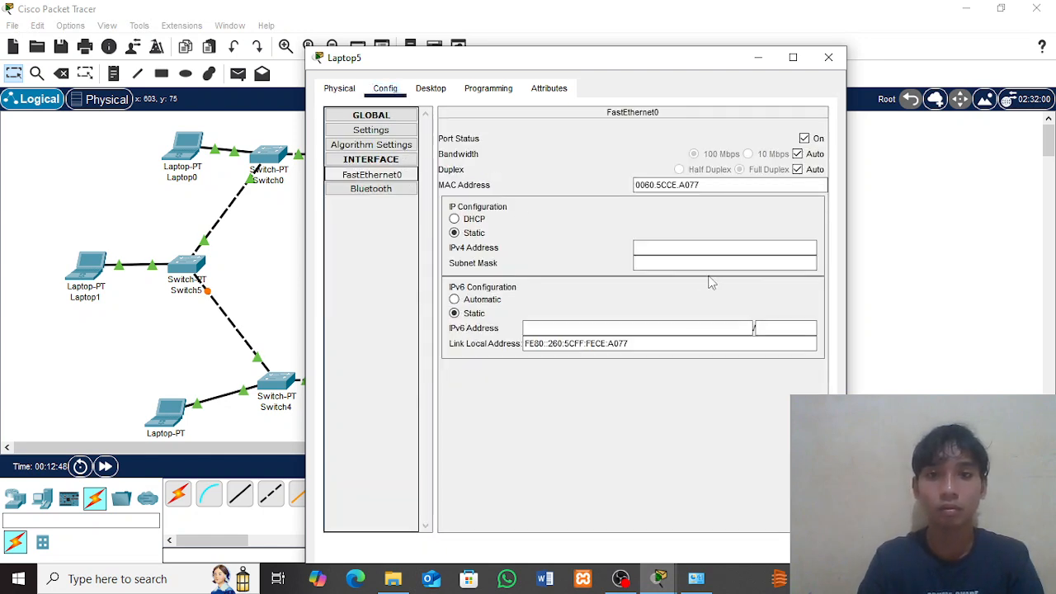
pyautogui.click(662, 246)
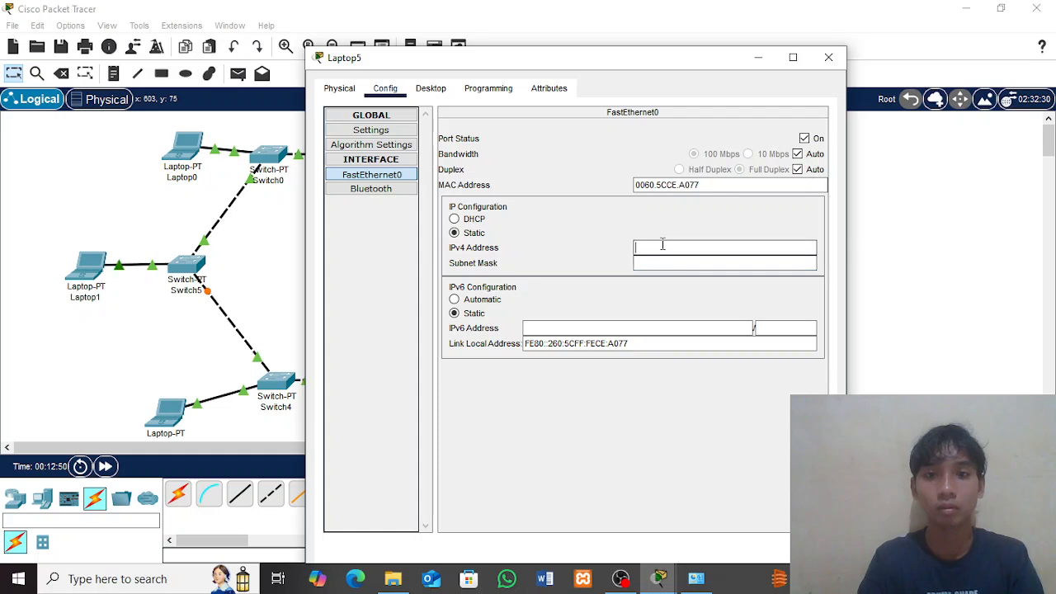
pyautogui.write('192.168.3.2')
pyautogui.press('Tab')
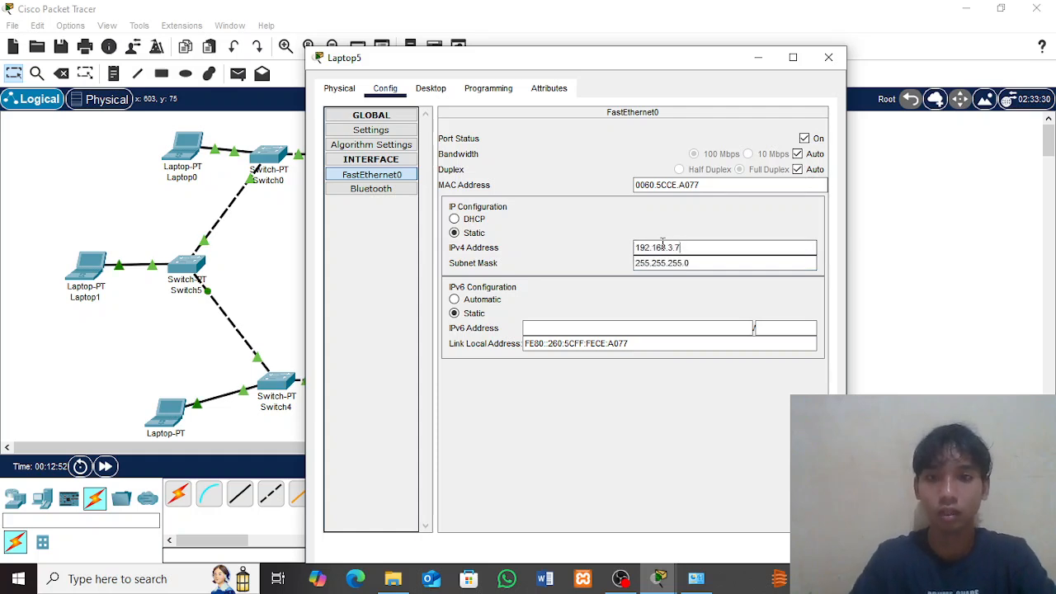
# Close Laptop5's settings, and in simulation mode add a simple PDU from Laptop0 to Laptop5
pyautogui.click(827, 61)
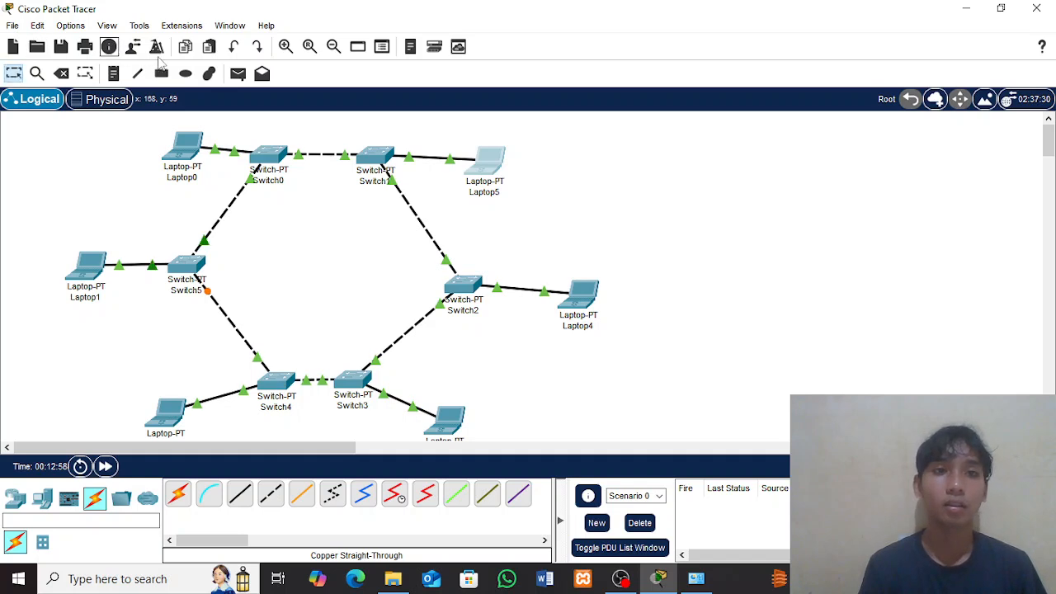
pyautogui.click(236, 74)
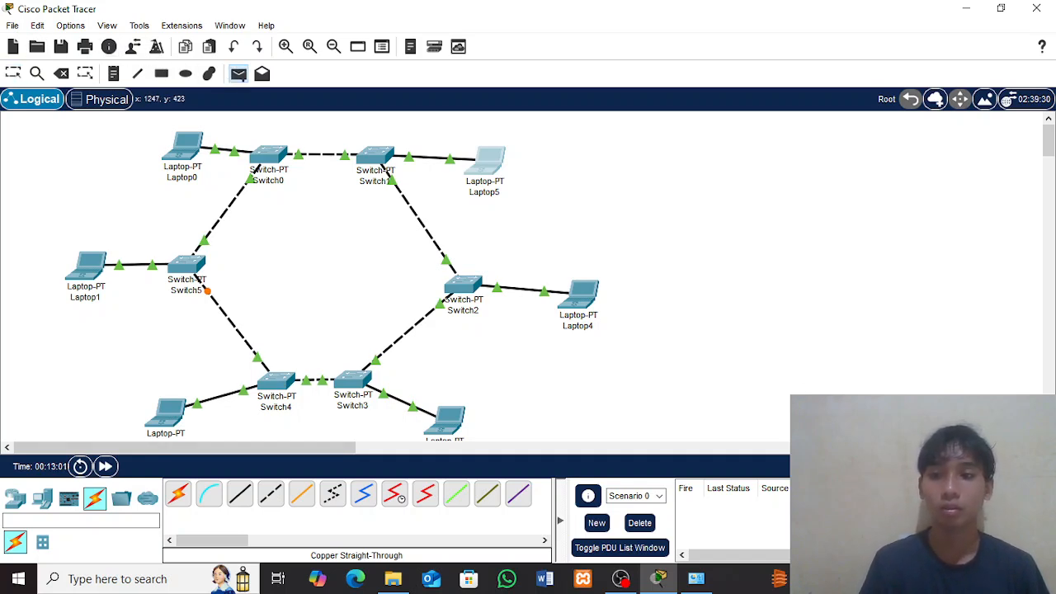
pyautogui.click(1007, 467)
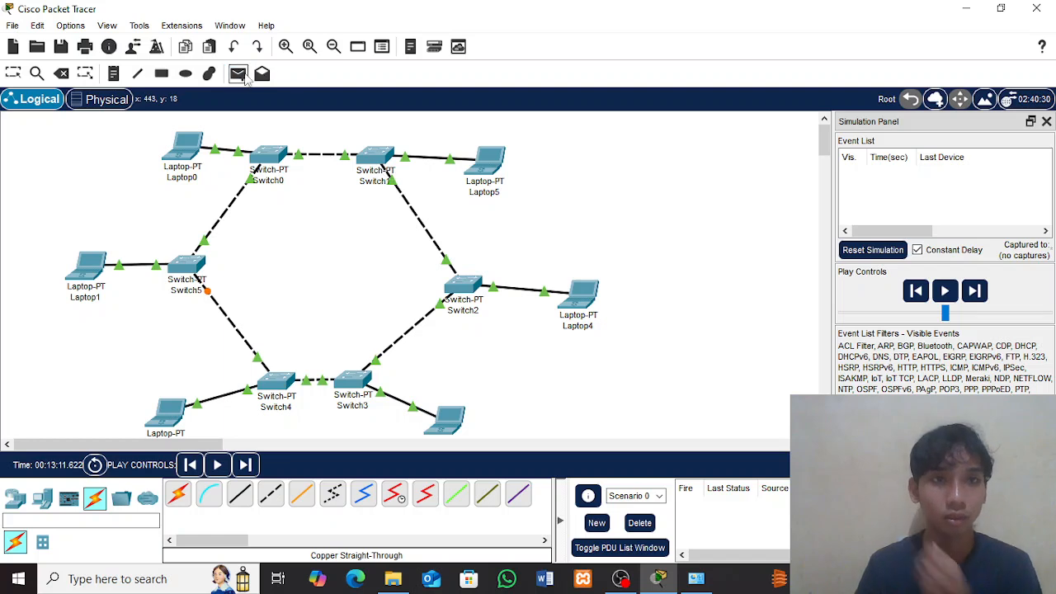
pyautogui.click(185, 149)
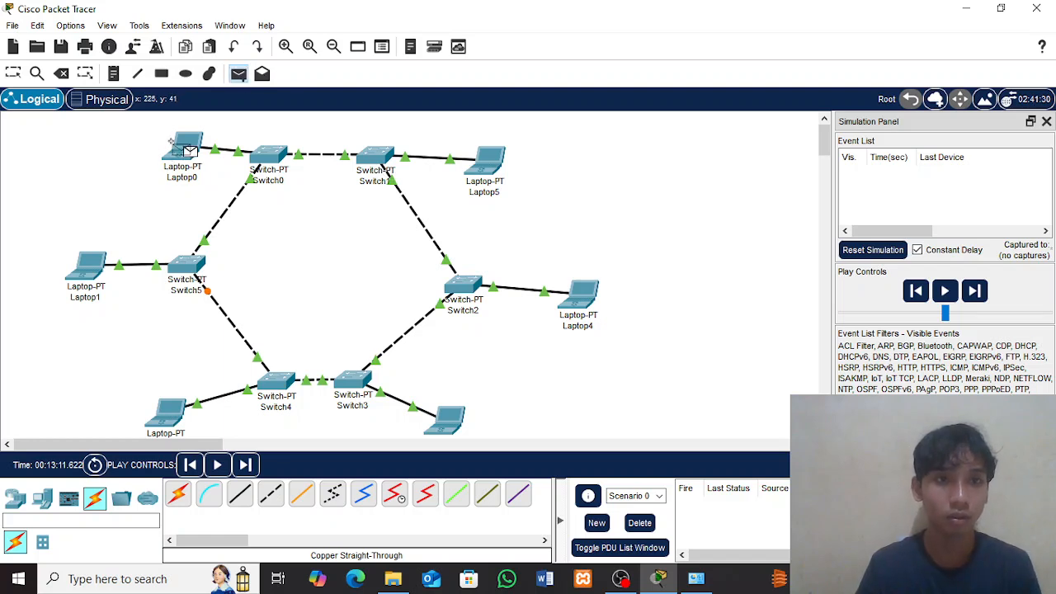
pyautogui.click(445, 408)
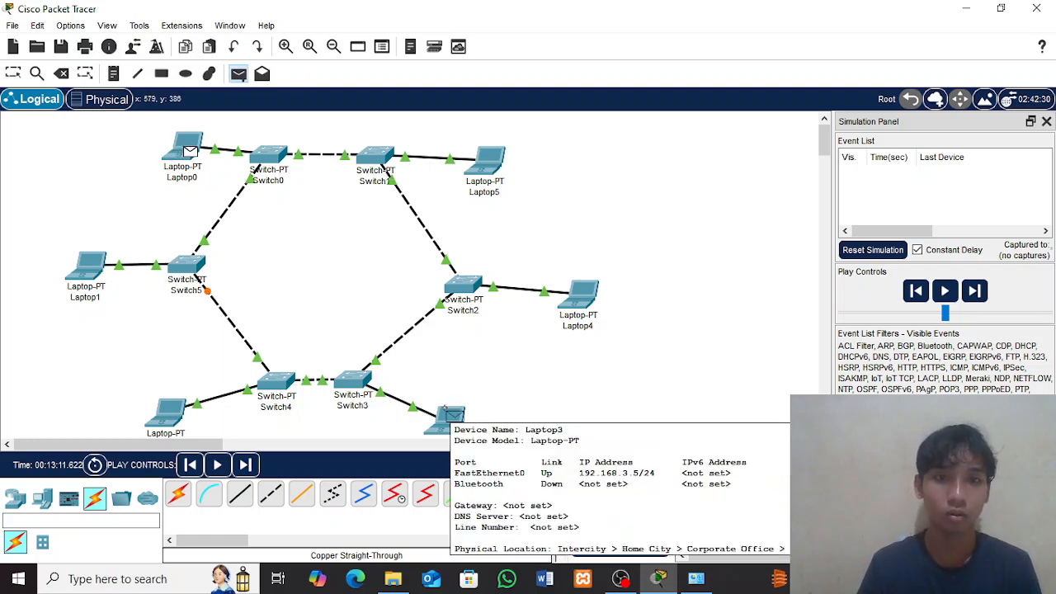
pyautogui.click(487, 162)
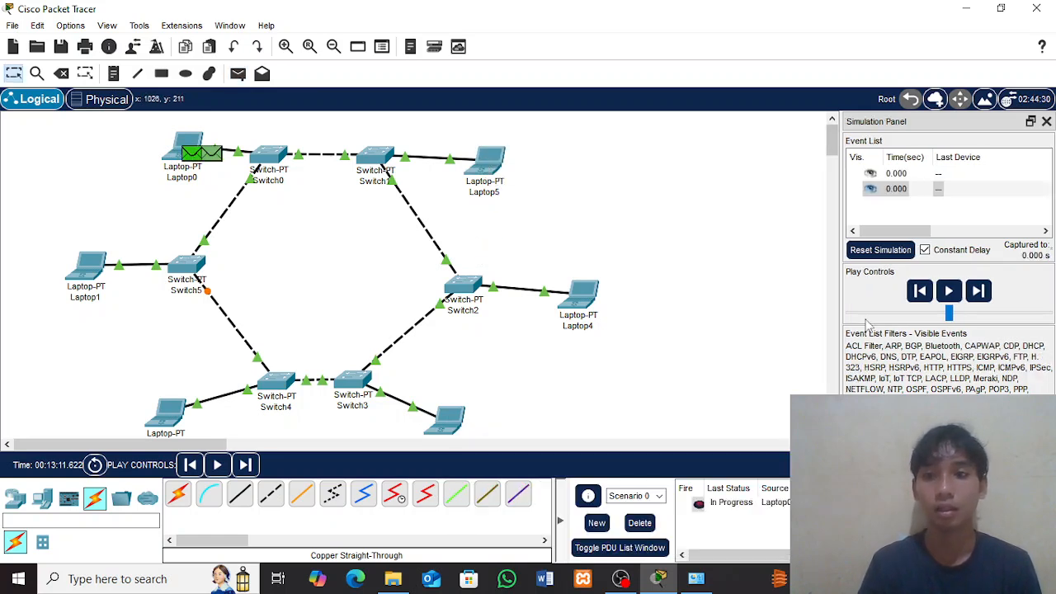
# Play the simulation of the PDU from Laptop0 to Laptop5 with pauses to follow its path, and delete Scenario 0's PDU at the end
pyautogui.click(946, 302)
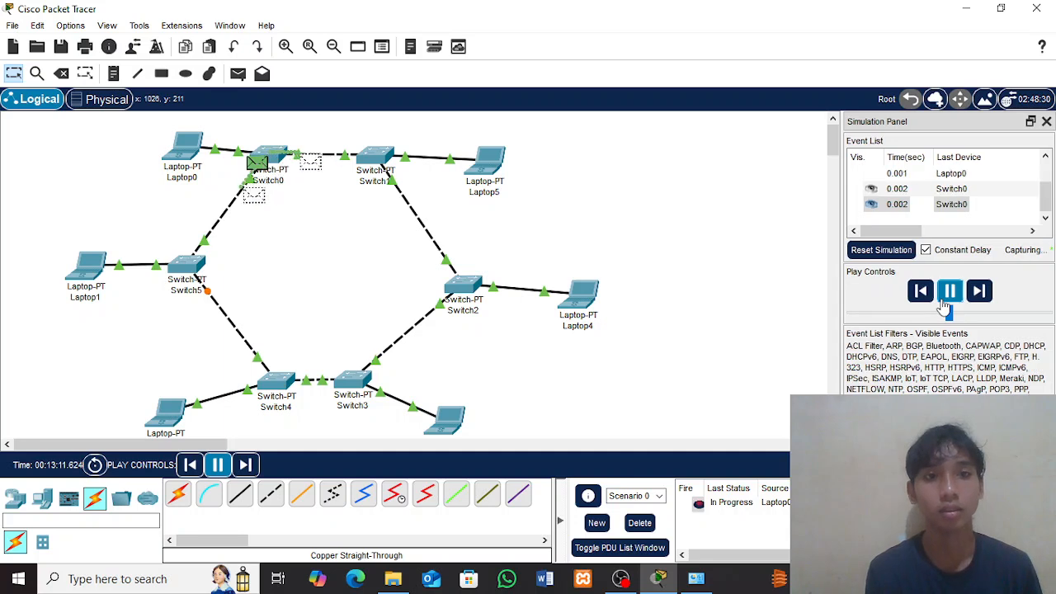
pyautogui.click(946, 297)
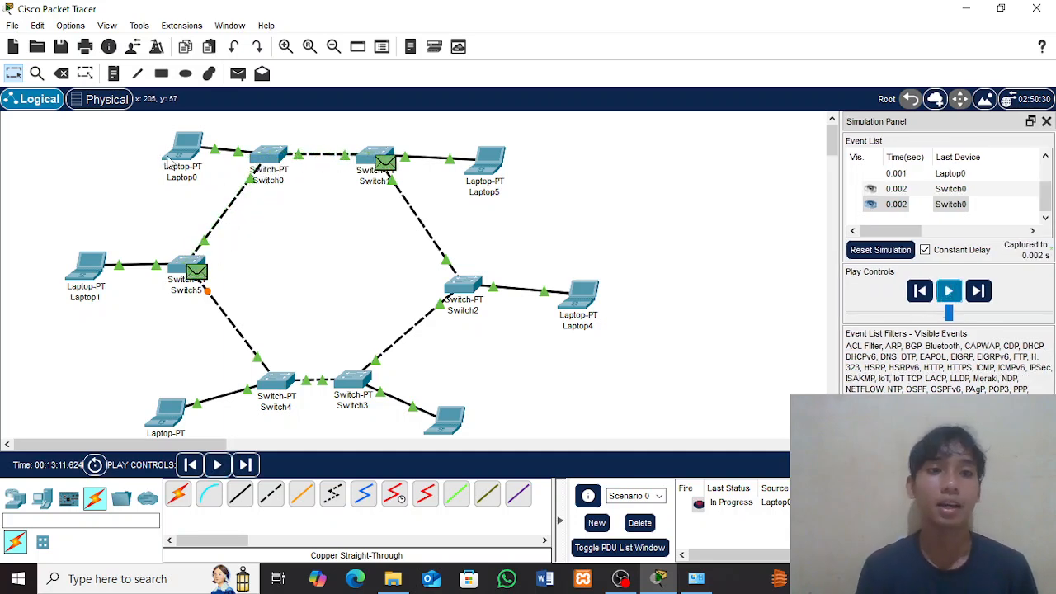
pyautogui.moveTo(167, 161)
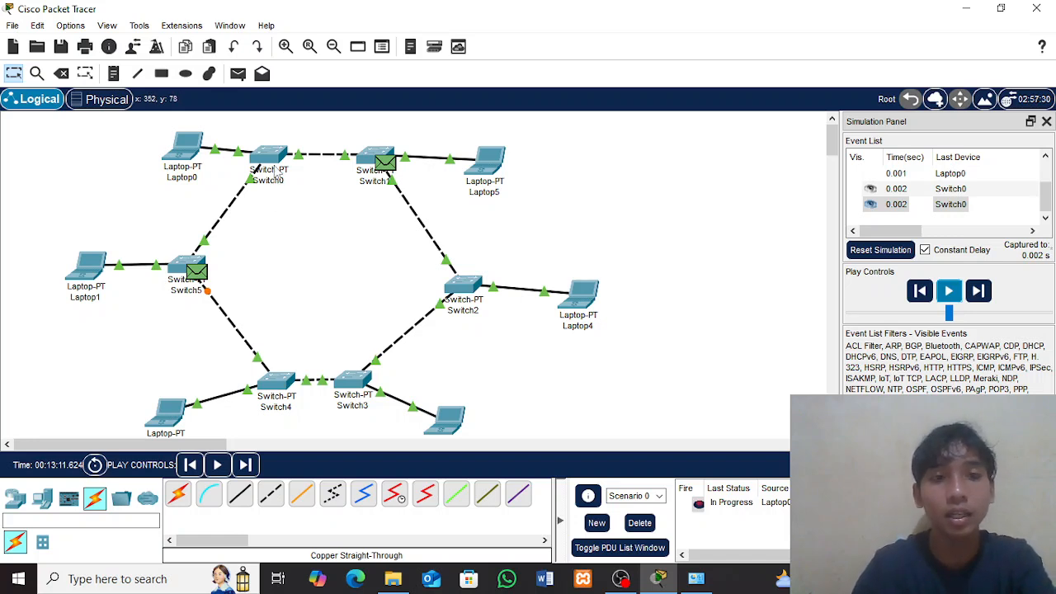
pyautogui.click(949, 291)
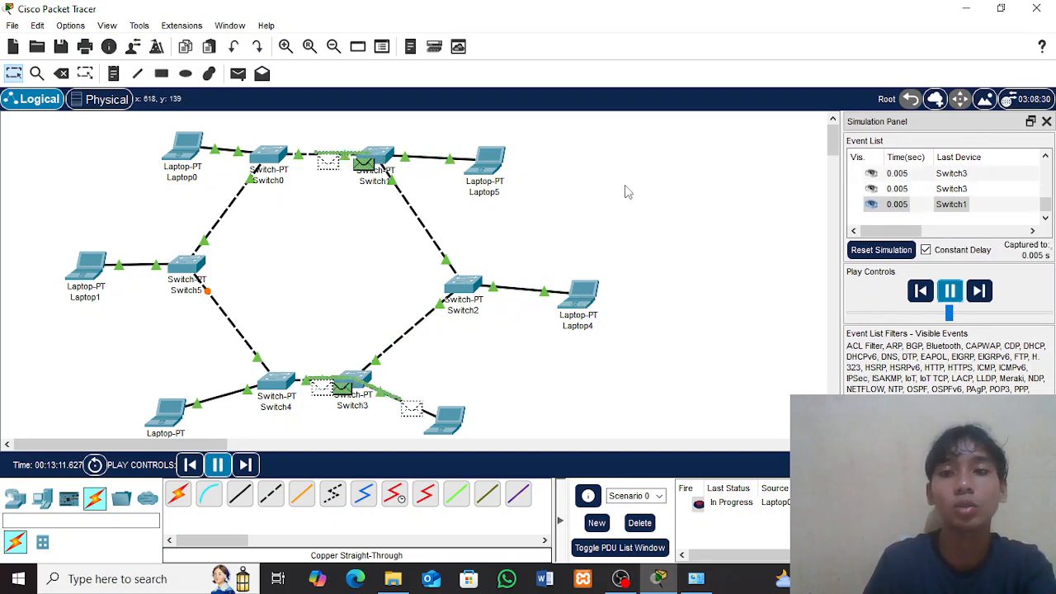
pyautogui.click(950, 291)
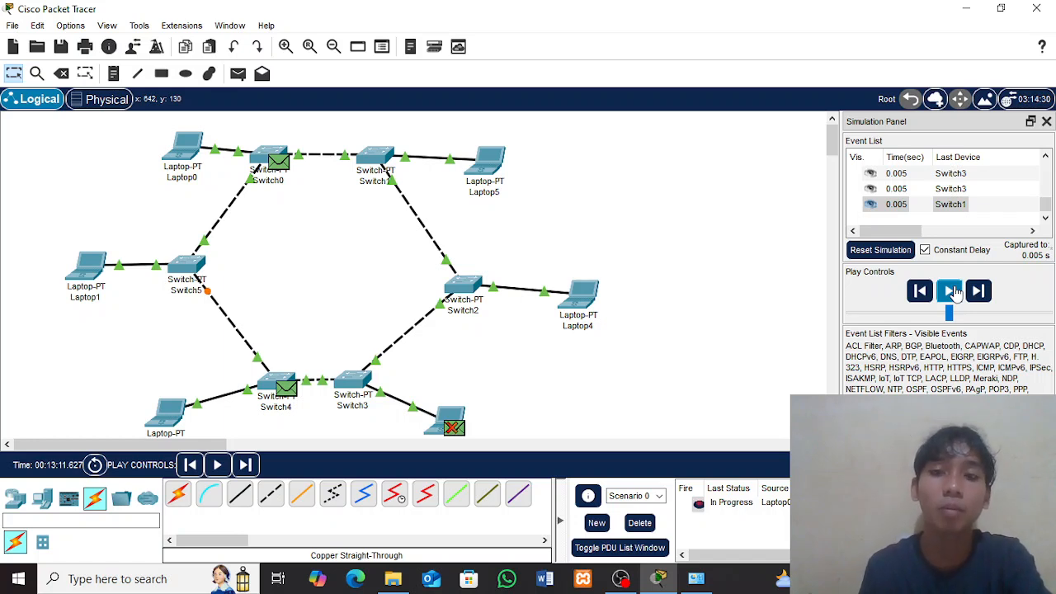
pyautogui.click(953, 293)
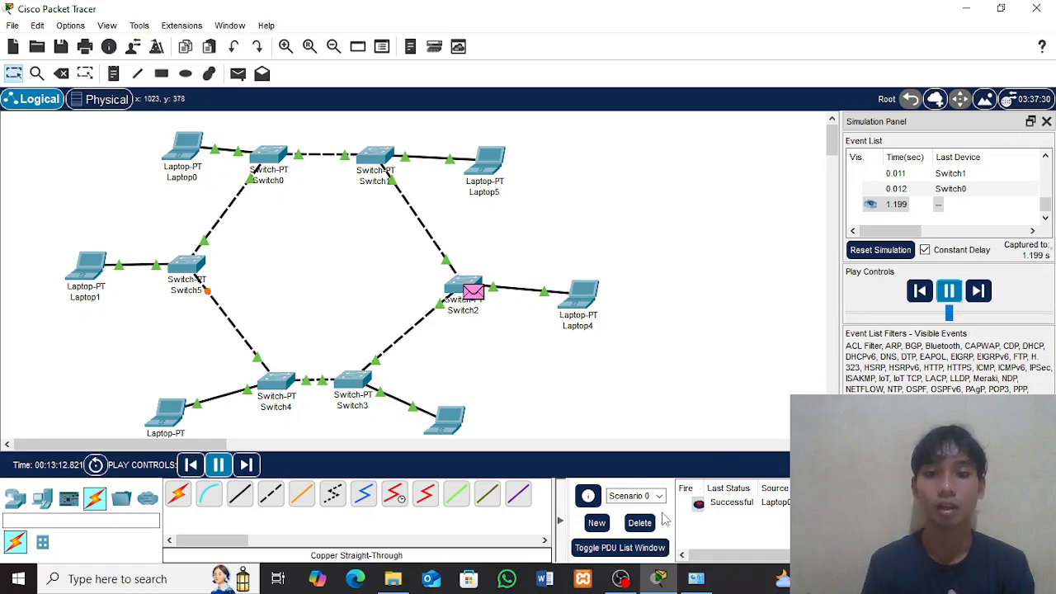
pyautogui.click(639, 522)
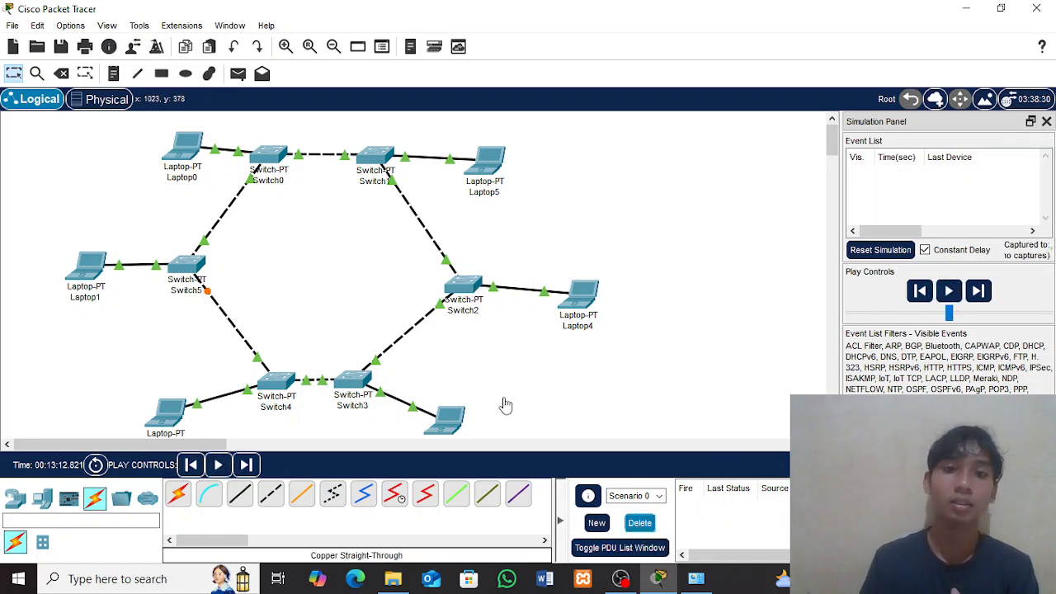
# Add a simple PDU from Laptop0 to Laptop3 and play its simulation
pyautogui.click(237, 74)
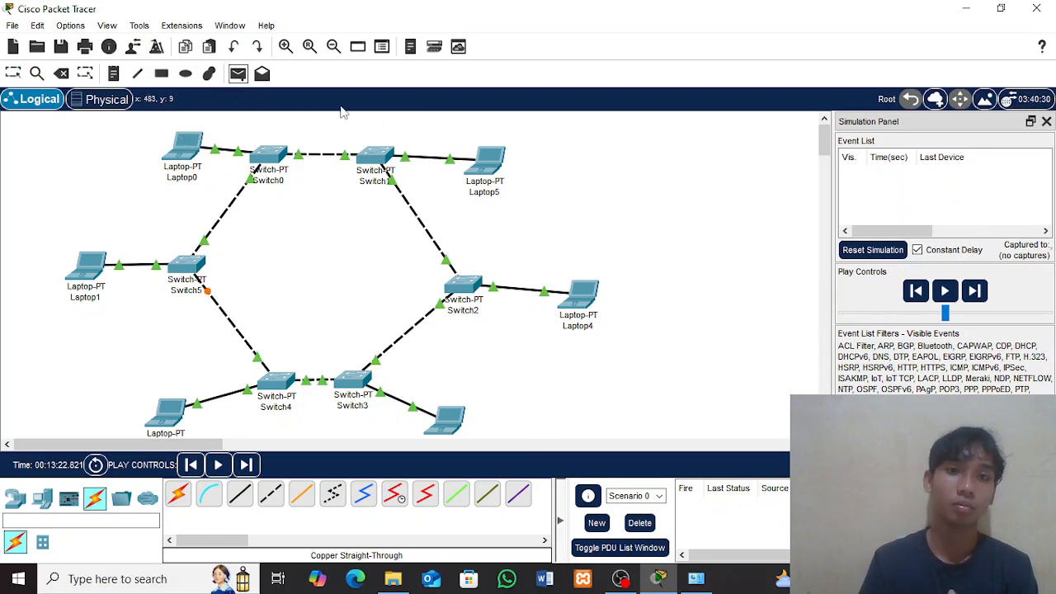
pyautogui.click(183, 145)
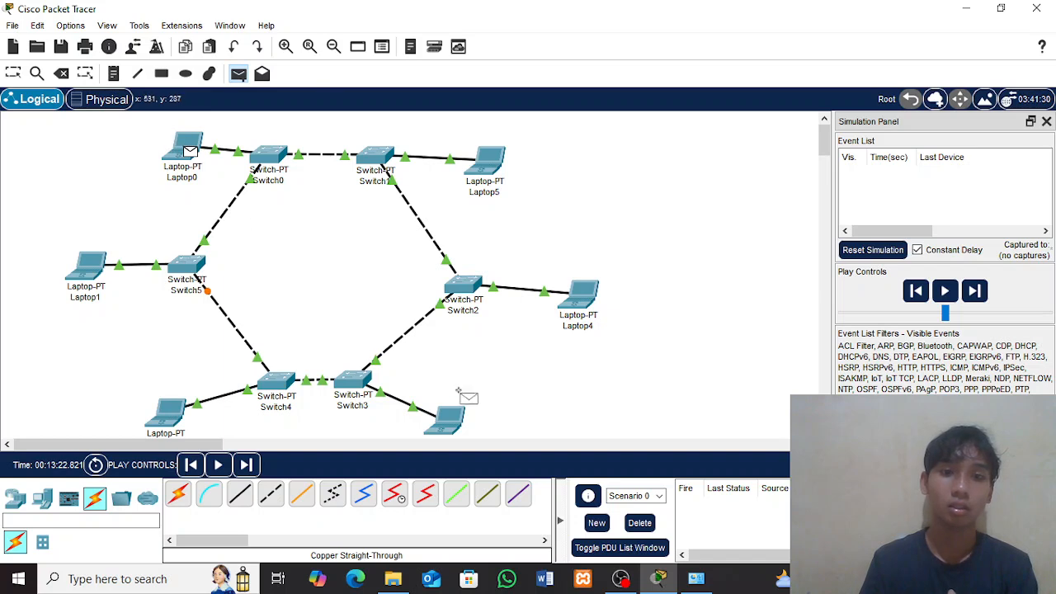
pyautogui.click(451, 418)
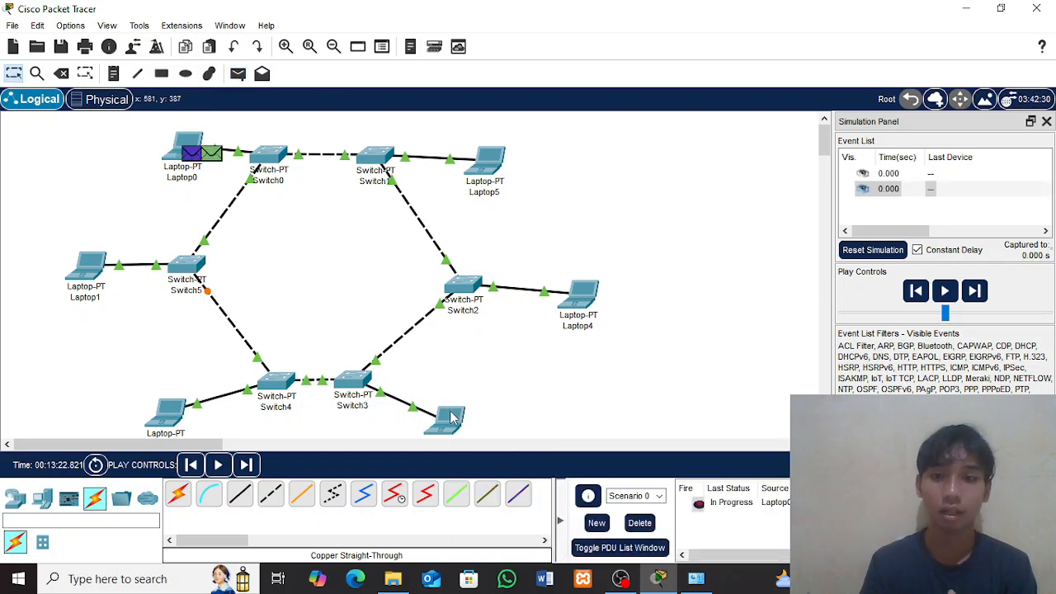
pyautogui.click(951, 285)
pyautogui.click(951, 289)
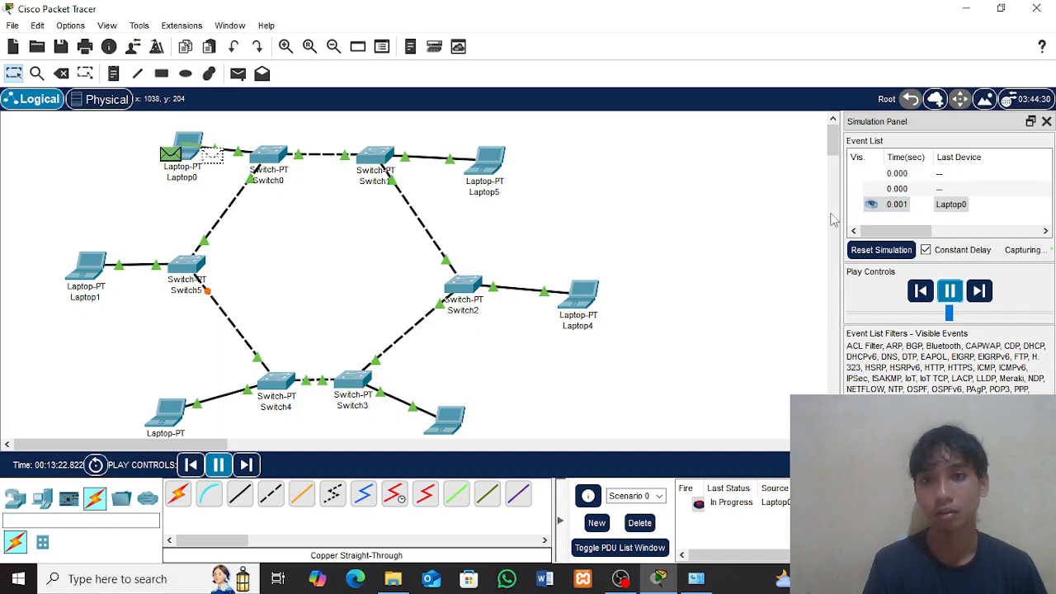
# Bring the whole ring into view, close the simulation panel, and delete the scenario with the Laptop0-to-Laptop3 PDU
pyautogui.moveTo(832, 146); pyautogui.dragTo(834, 148)
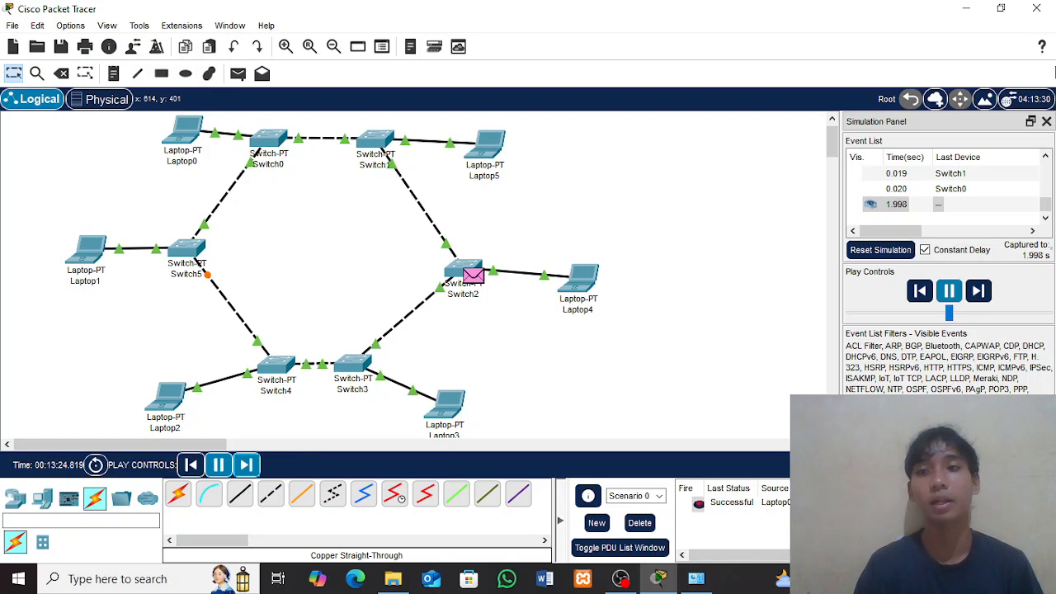
pyautogui.click(1046, 123)
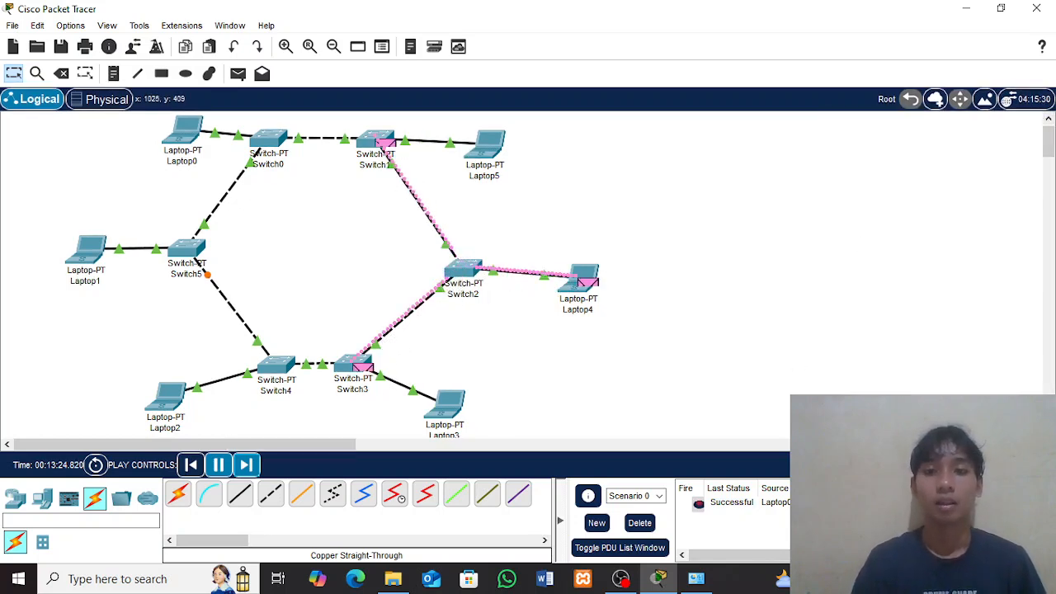
pyautogui.click(643, 530)
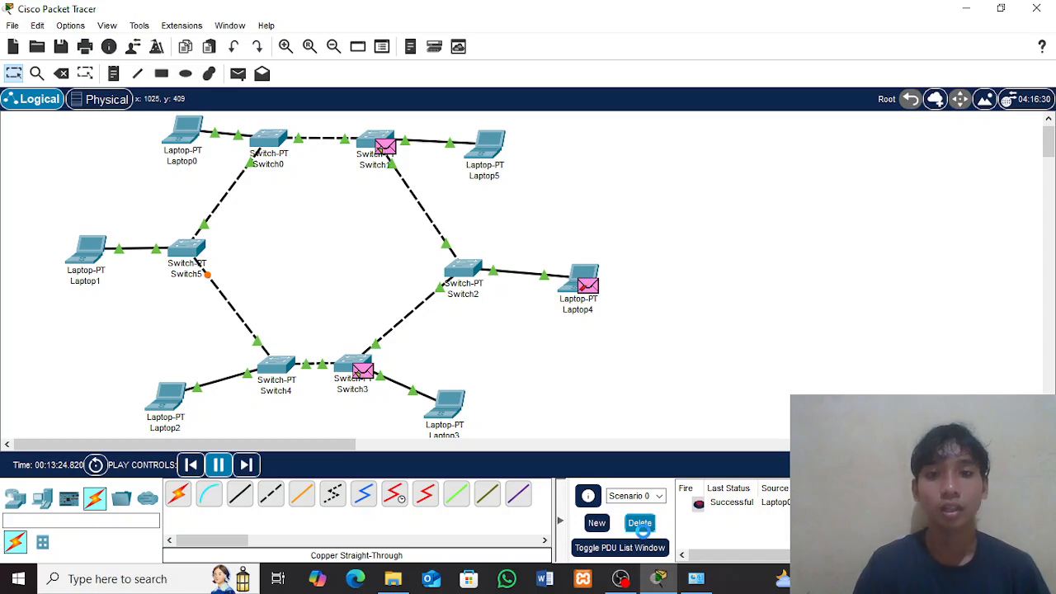